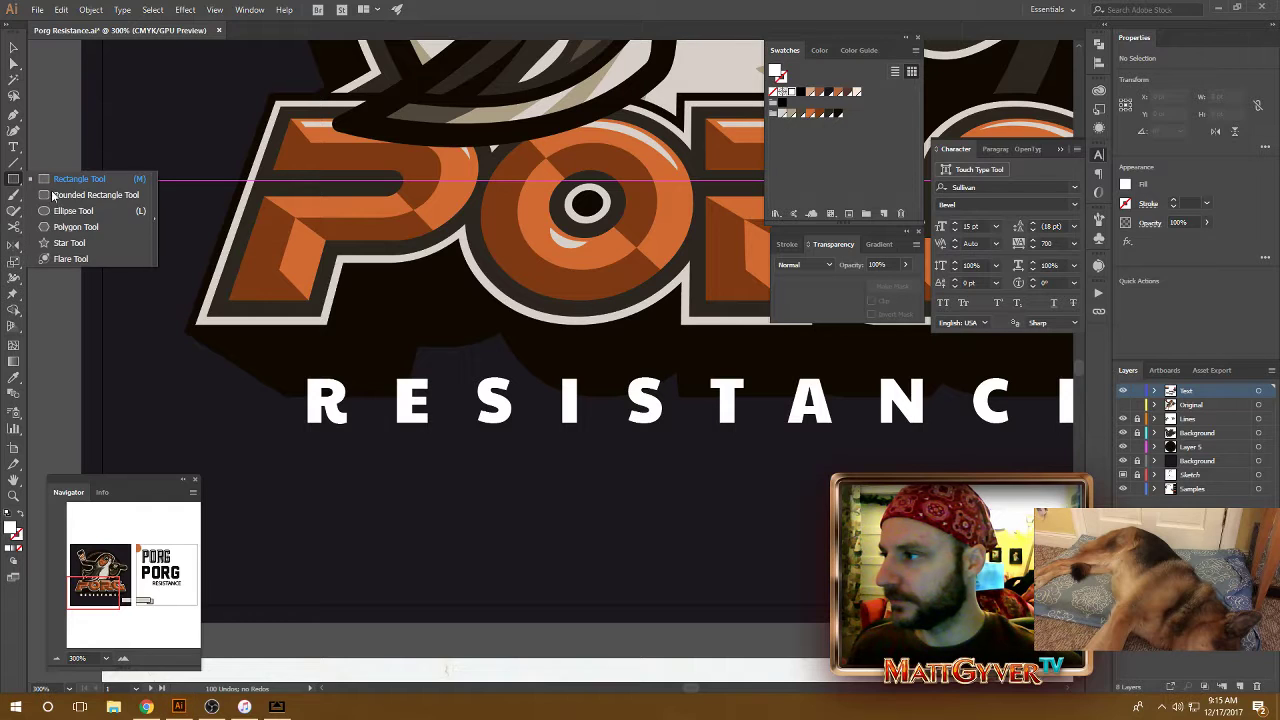
Draw a circle about 42 pt wide over the R of RESISTANCE, send it behind the text and fill it with the darkest brown-black swatch
{"action": "left_click", "coordinate": [60, 211]}
{"action": "left_click_drag", "start_coordinate": [287, 441], "coordinate": [367, 378]}
{"action": "key", "text": "v"}
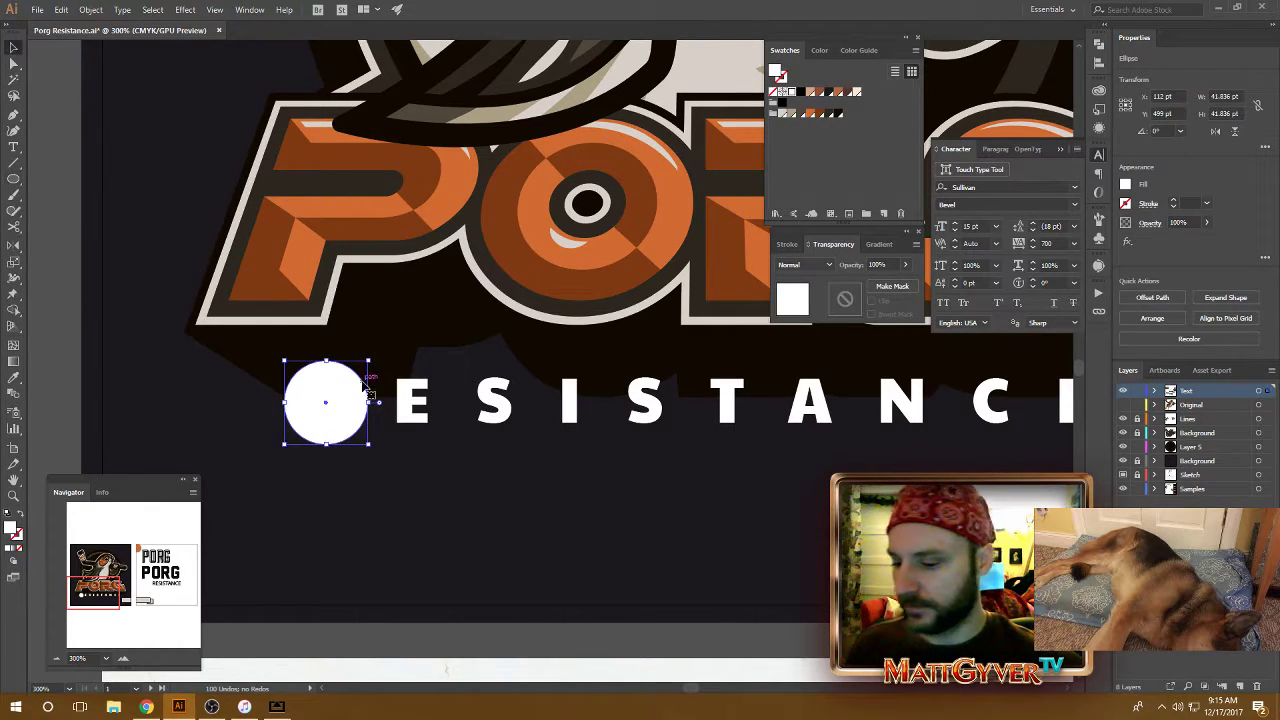
{"action": "key", "text": "ctrl+["}
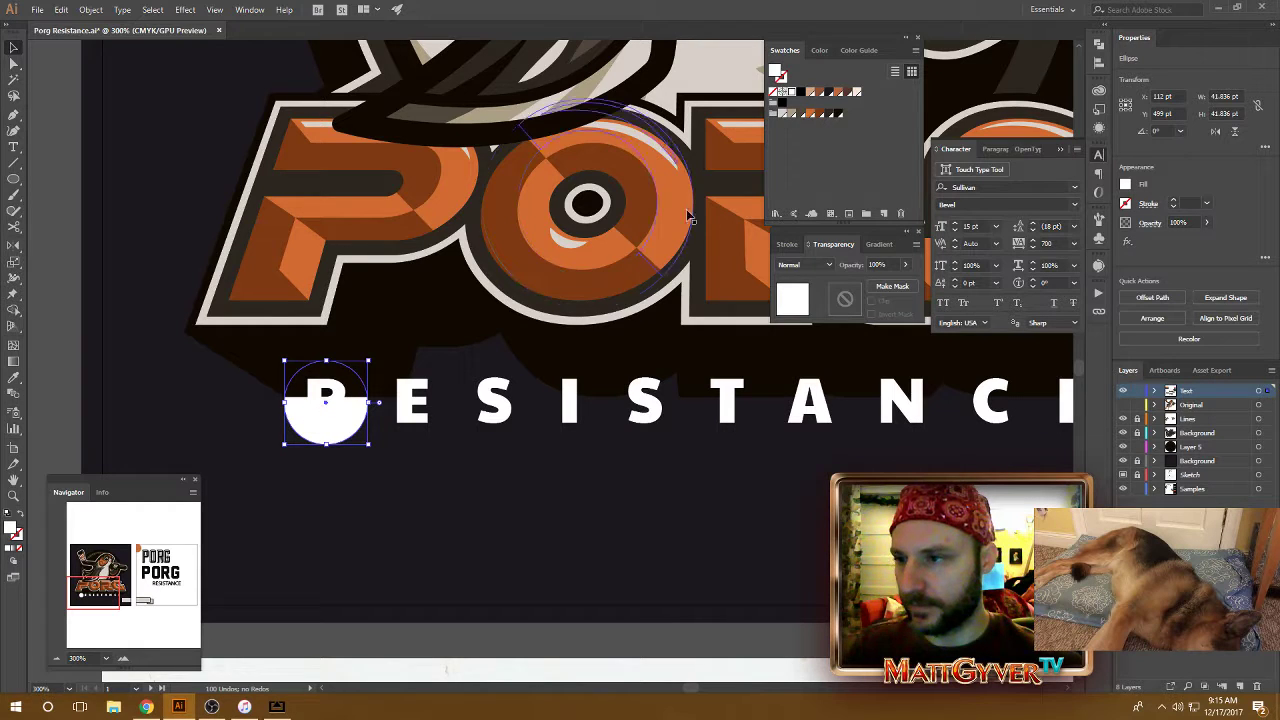
{"action": "left_click", "coordinate": [838, 114]}
{"action": "left_click", "coordinate": [480, 543]}
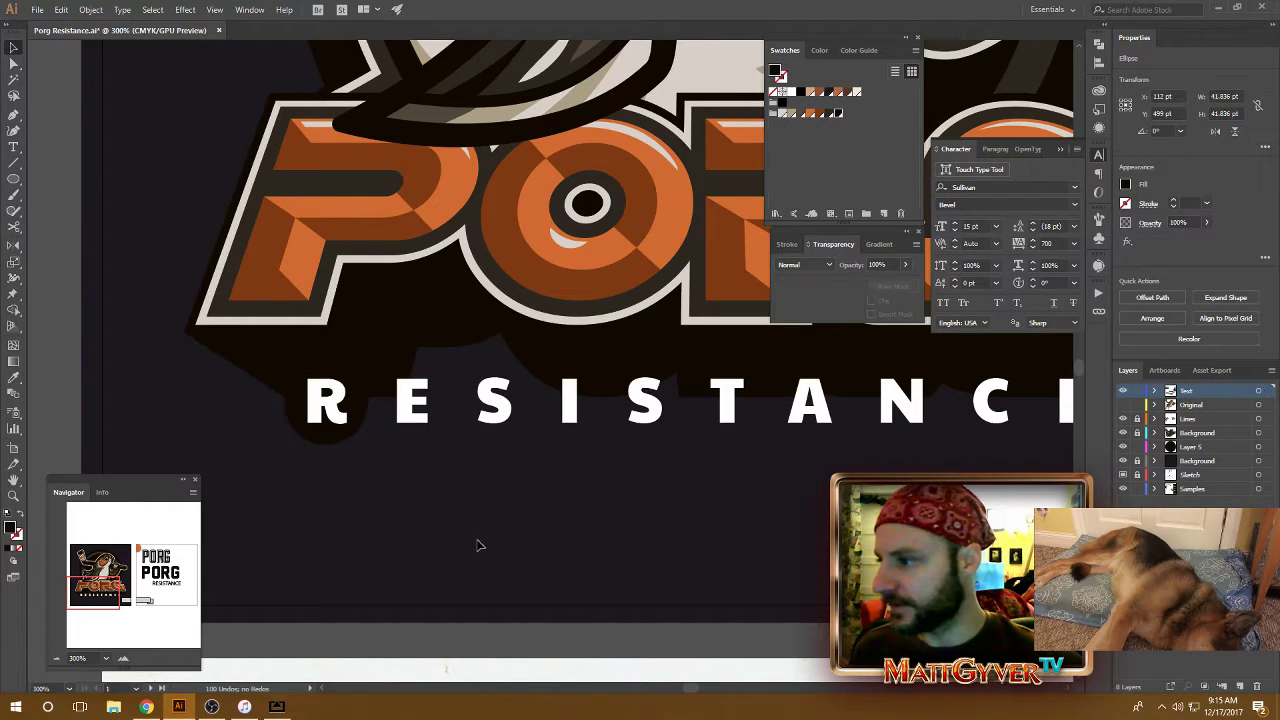
Duplicate the dark circle and place the copy in line behind the last E of RESISTANCE
{"action": "left_click", "coordinate": [322, 428]}
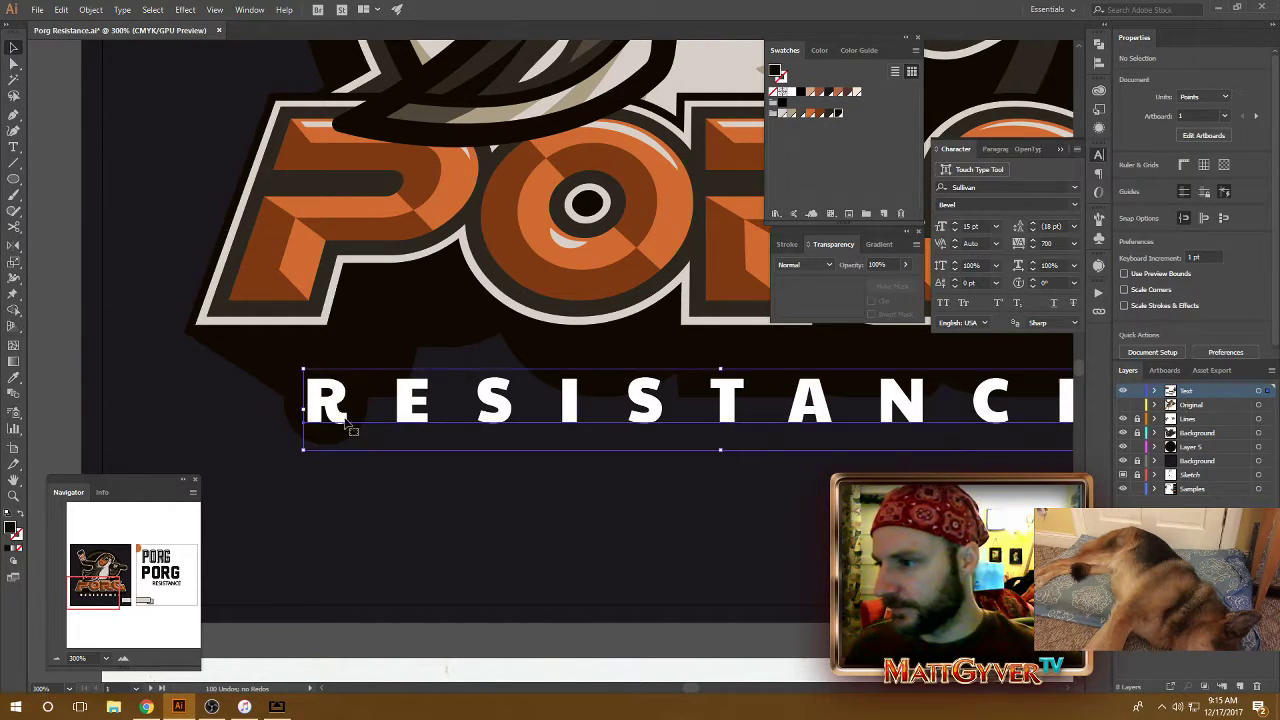
{"action": "key", "text": "v"}
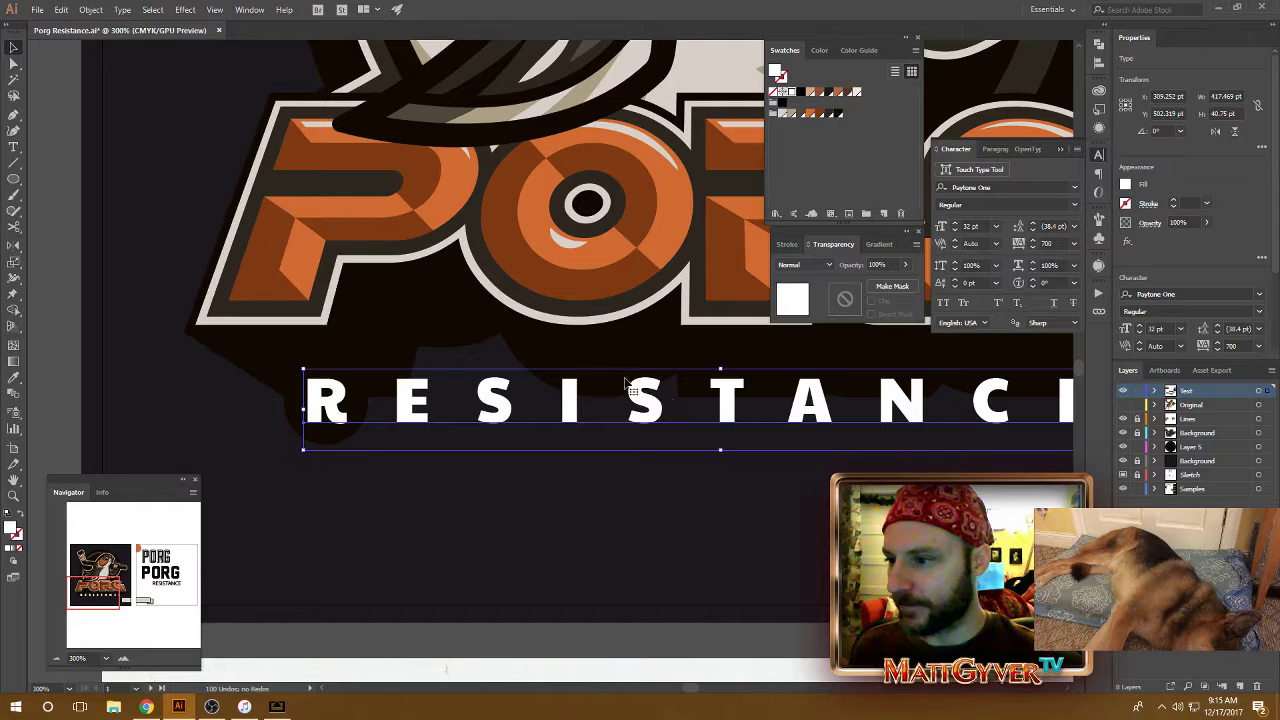
{"action": "left_click", "coordinate": [310, 513]}
{"action": "left_click_drag", "start_coordinate": [300, 410], "coordinate": [376, 414]}
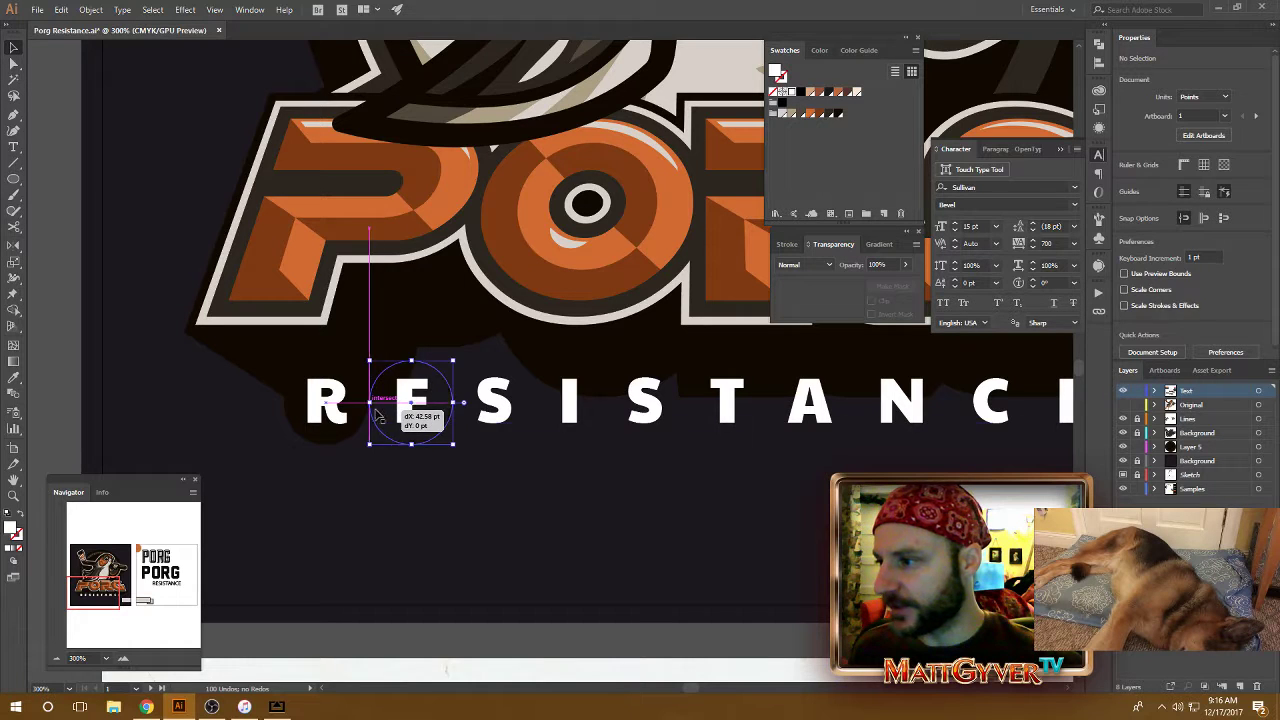
{"action": "left_click_drag", "start_coordinate": [577, 537], "coordinate": [337, 509]}
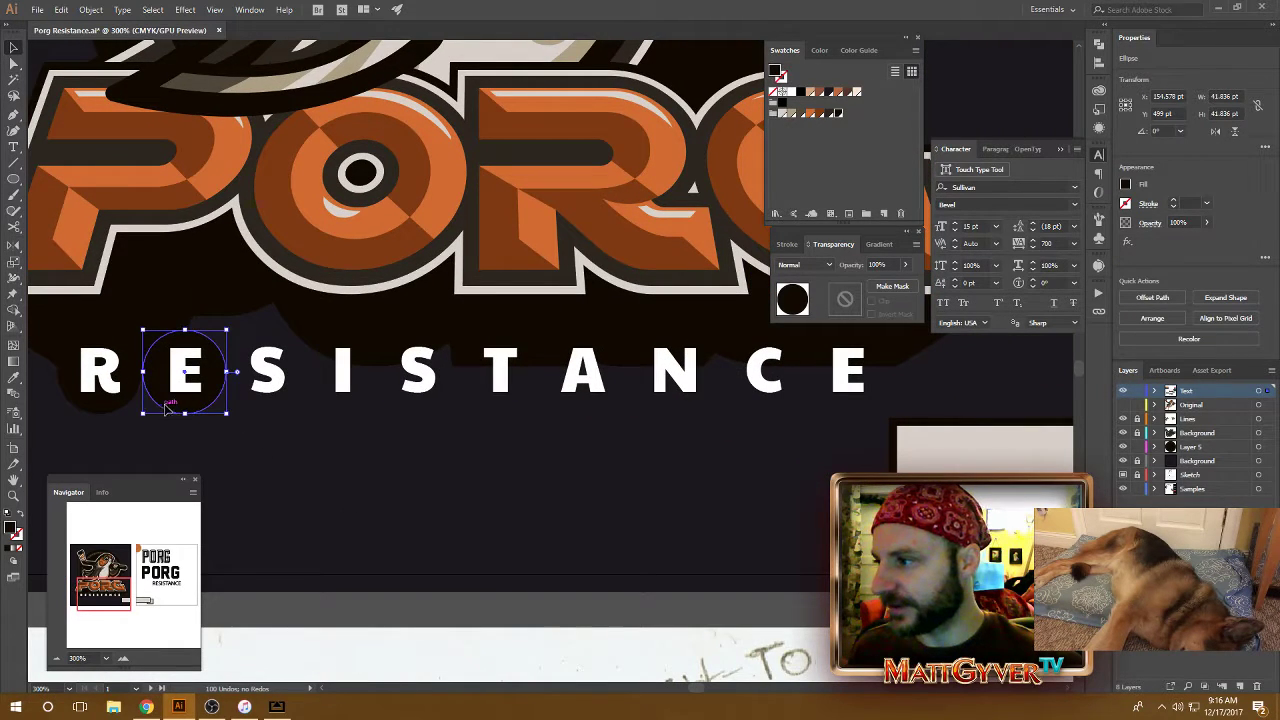
{"action": "left_click_drag", "start_coordinate": [168, 418], "coordinate": [835, 418]}
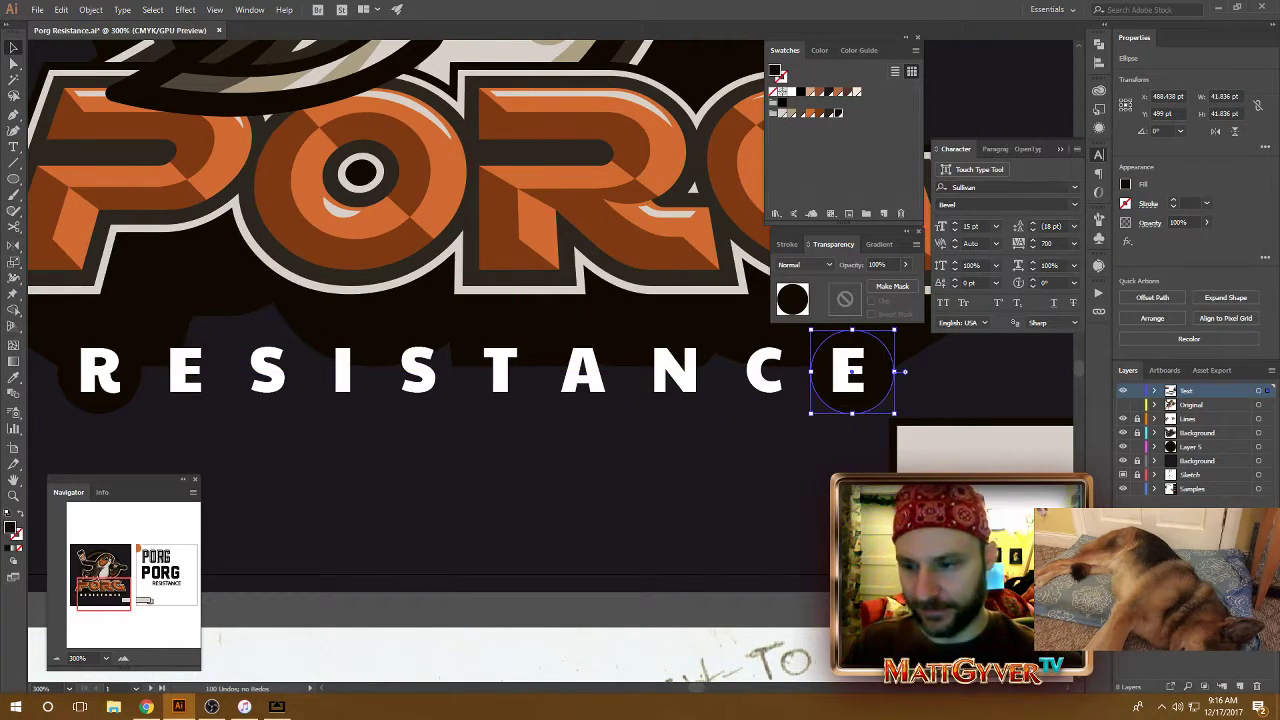
{"action": "key", "text": "Left"}
Blend the two end circles into a row with one circle behind each letter of RESISTANCE
{"action": "left_click", "coordinate": [62, 383], "text": "shift"}
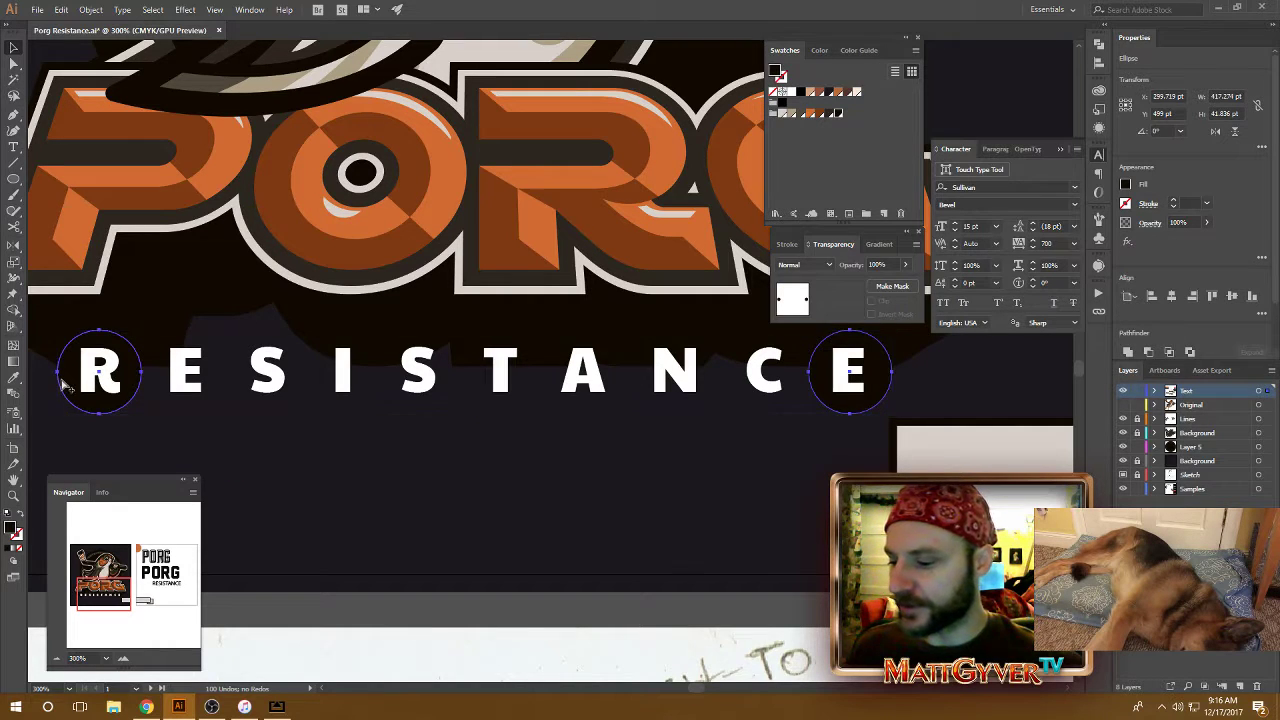
{"action": "key", "text": "ctrl+alt+b"}
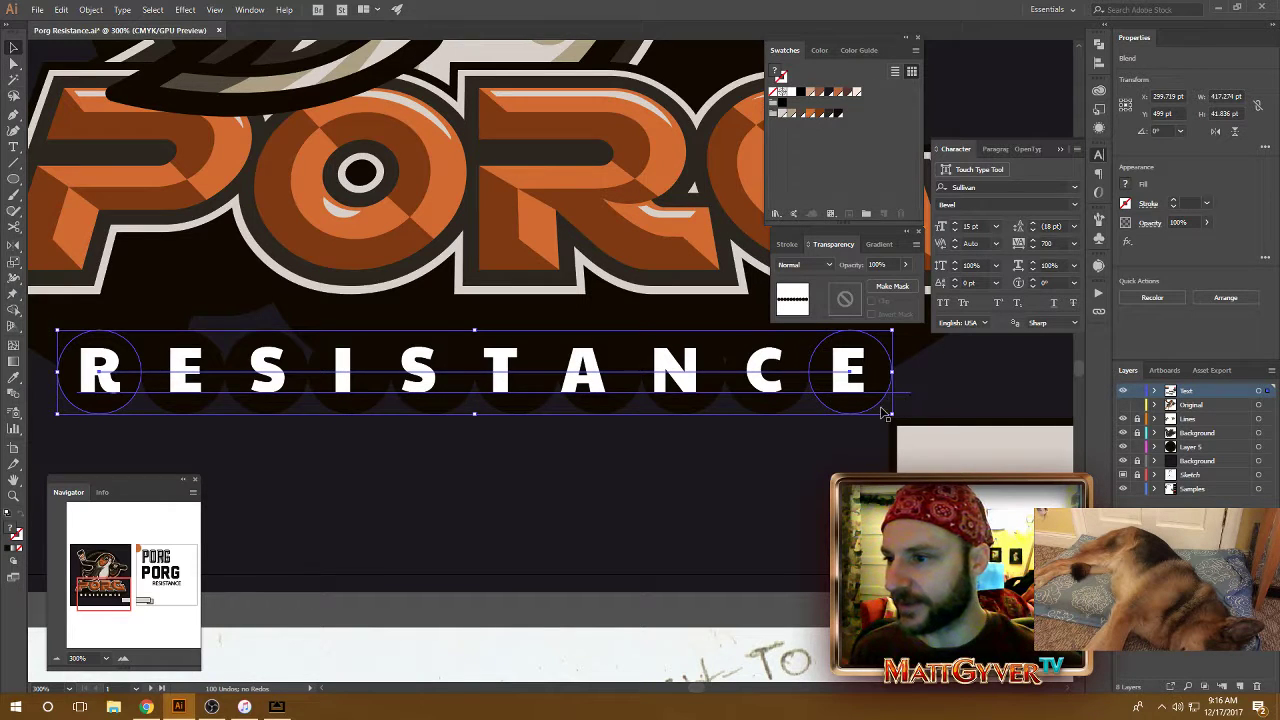
{"action": "left_click", "coordinate": [831, 421]}
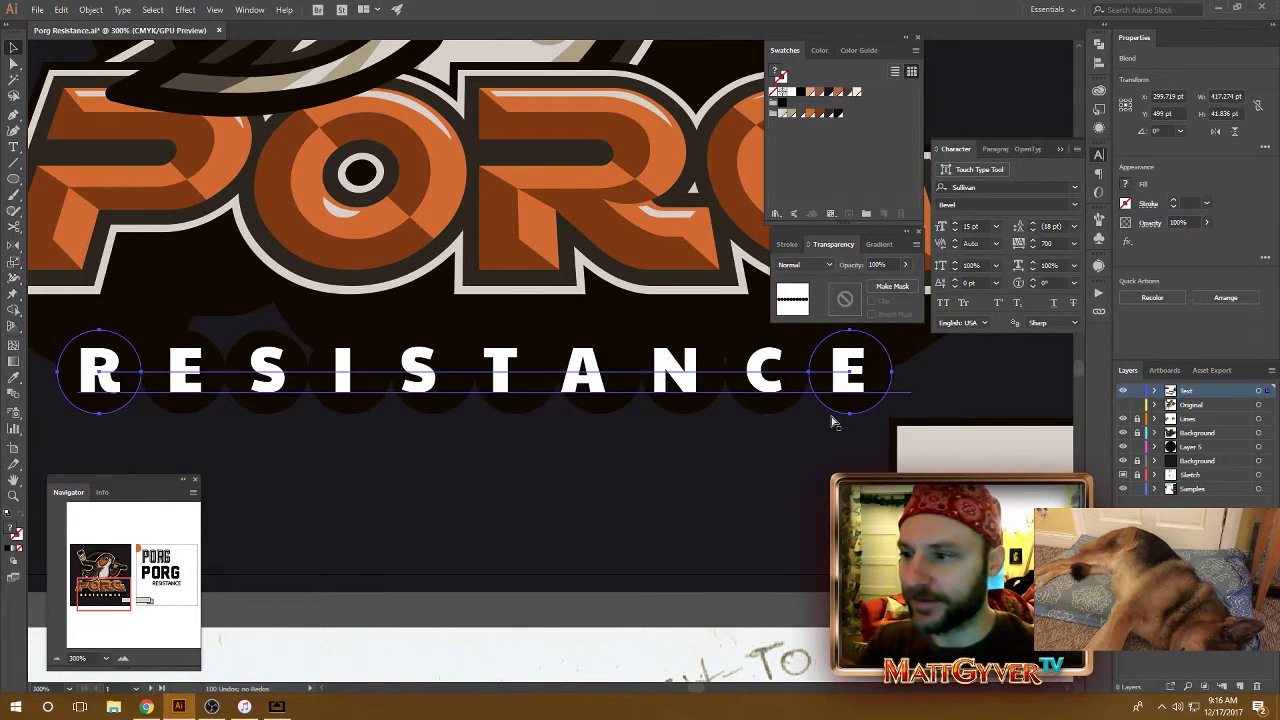
{"action": "key", "text": "ctrl+1"}
{"action": "left_click_drag", "start_coordinate": [632, 418], "coordinate": [617, 486]}
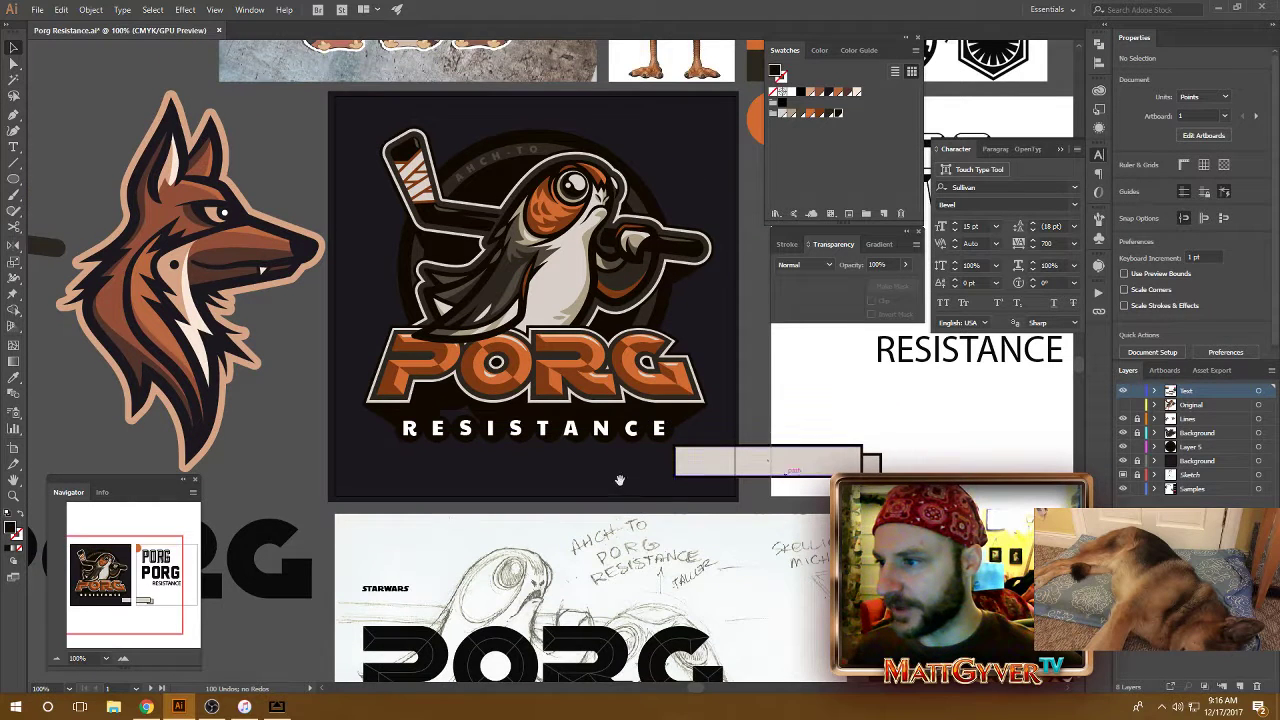
Move the RESISTANCE text and its circle row together 5 pt up towards PORG
{"action": "left_click", "coordinate": [636, 440]}
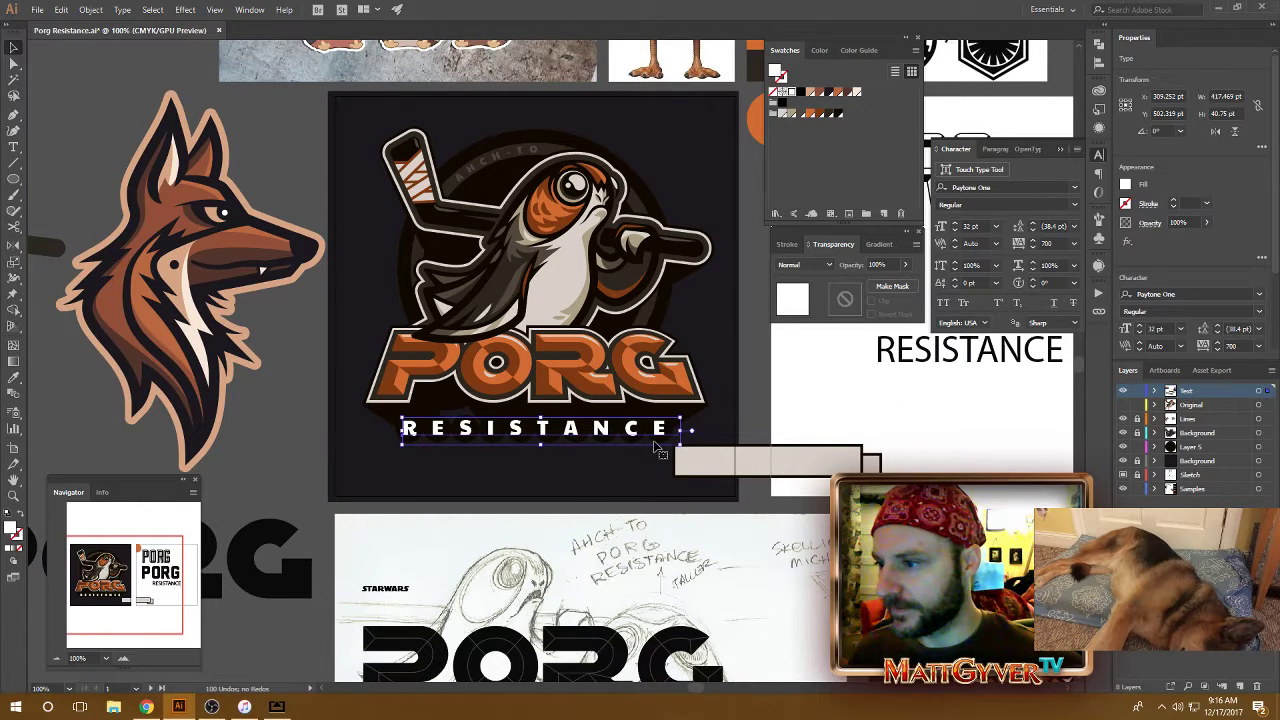
{"action": "left_click", "coordinate": [651, 446], "text": "shift"}
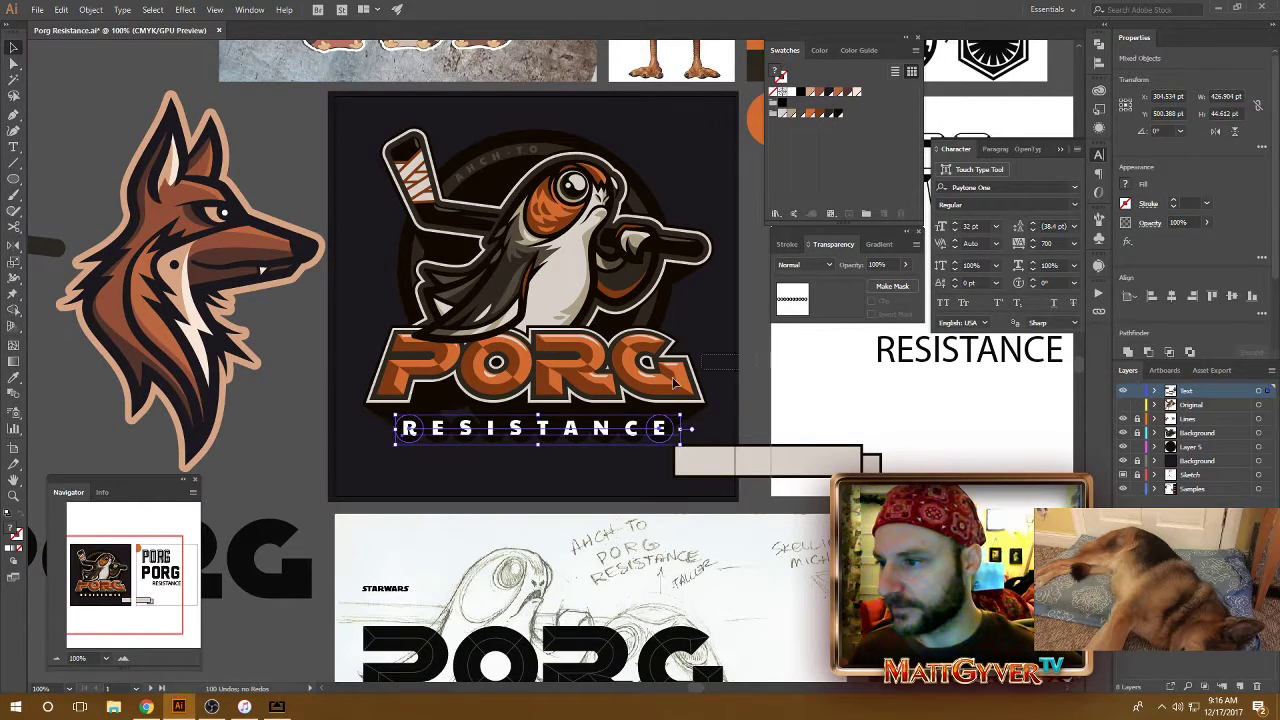
{"action": "left_click", "coordinate": [740, 428]}
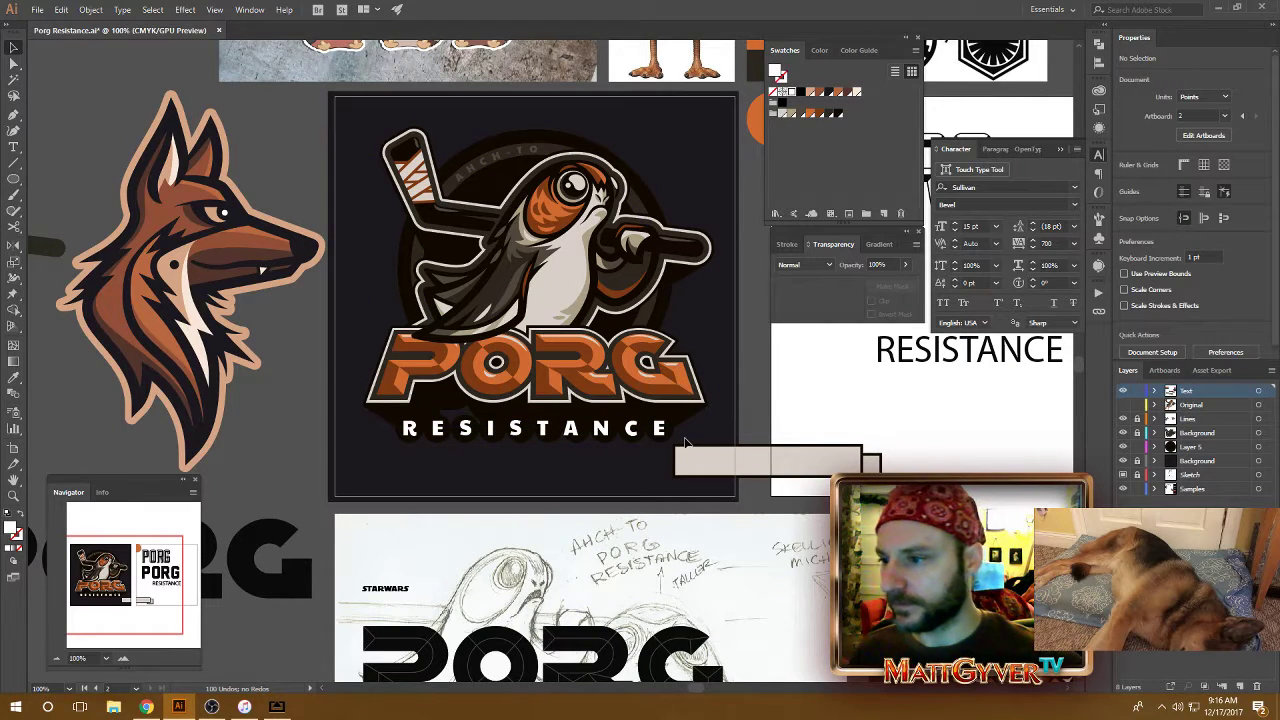
{"action": "left_click_drag", "start_coordinate": [686, 443], "coordinate": [720, 457]}
{"action": "scroll", "coordinate": [700, 460], "scroll_direction": "down", "scroll_amount": 1}
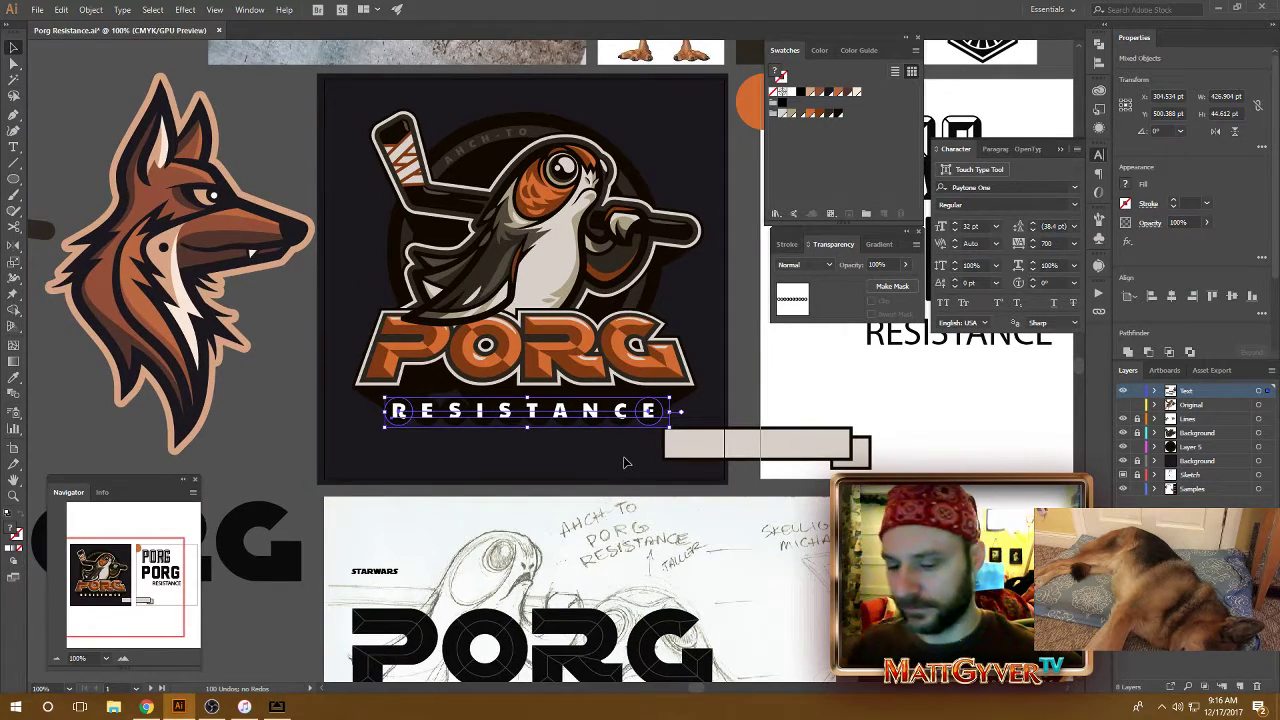
{"action": "key", "text": "Up"}
{"action": "key", "text": "Up"}
{"action": "key", "text": "Up"}
{"action": "key", "text": "Up"}
{"action": "key", "text": "Up"}
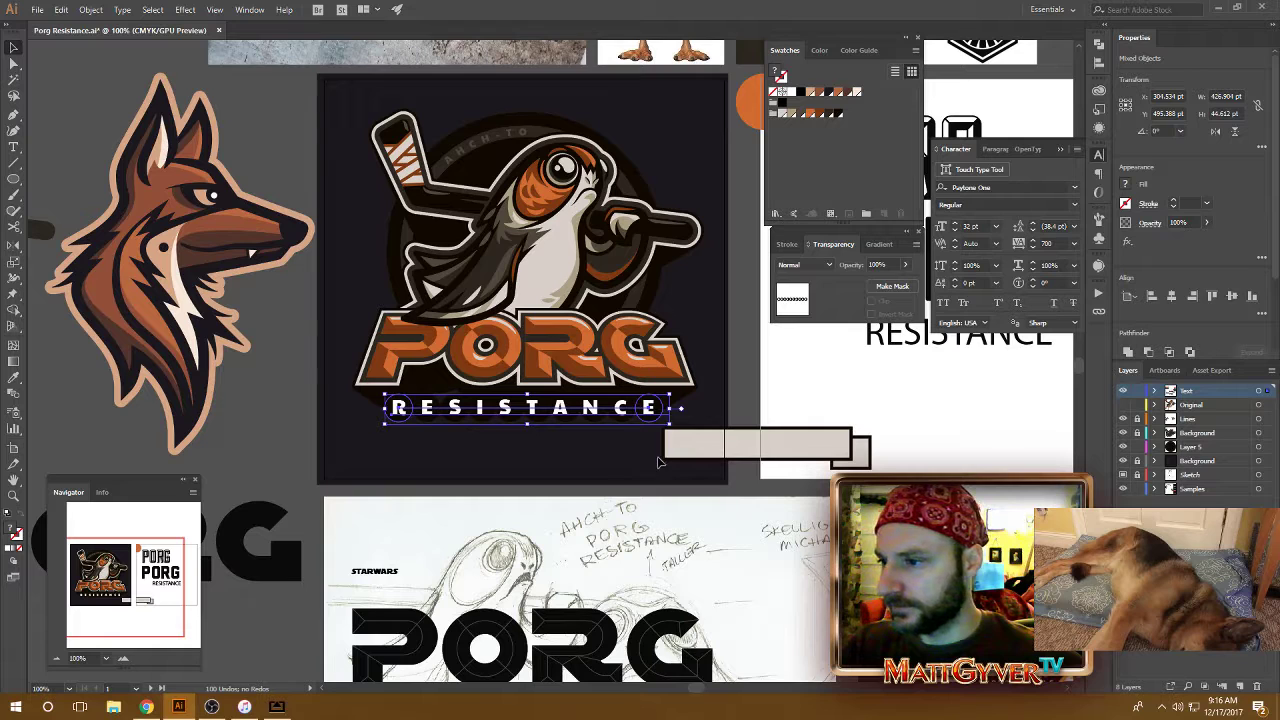
{"action": "left_click", "coordinate": [763, 390]}
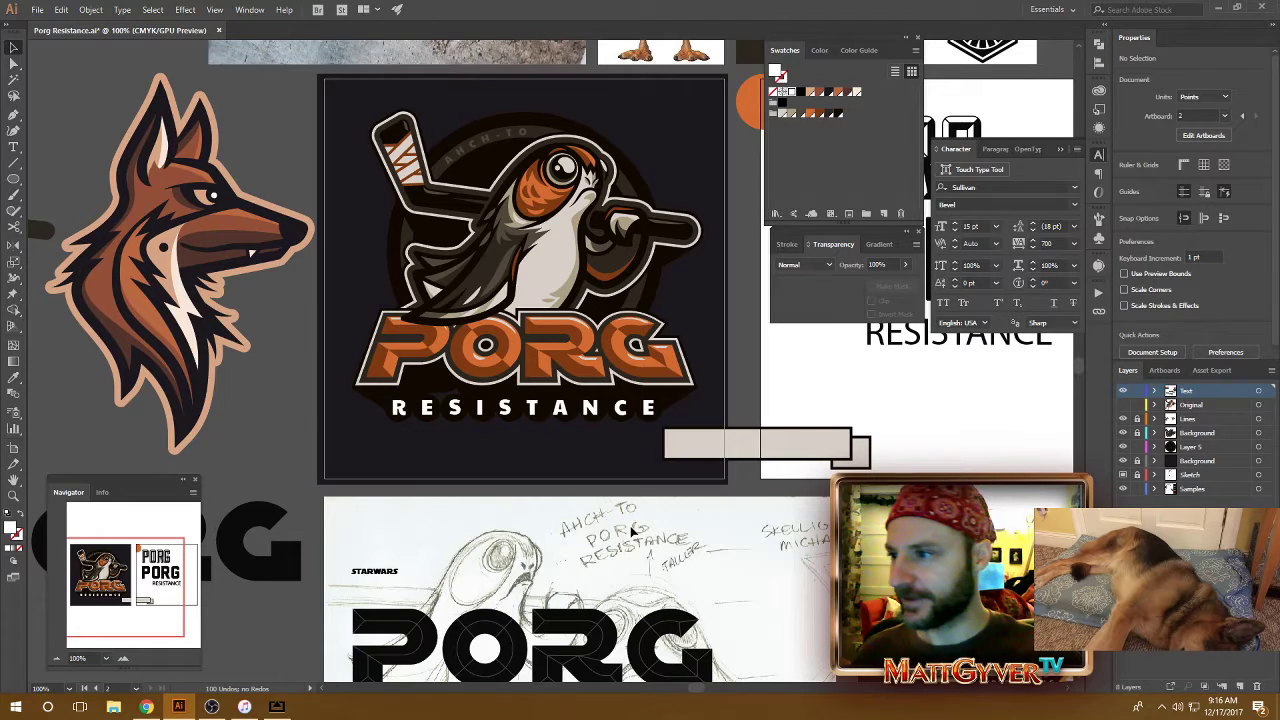
Shift the RESISTANCE text and its circle row together 3 pt to the right under PORG
{"action": "scroll", "coordinate": [632, 532], "scroll_direction": "up", "scroll_amount": 2}
{"action": "left_click", "coordinate": [603, 449]}
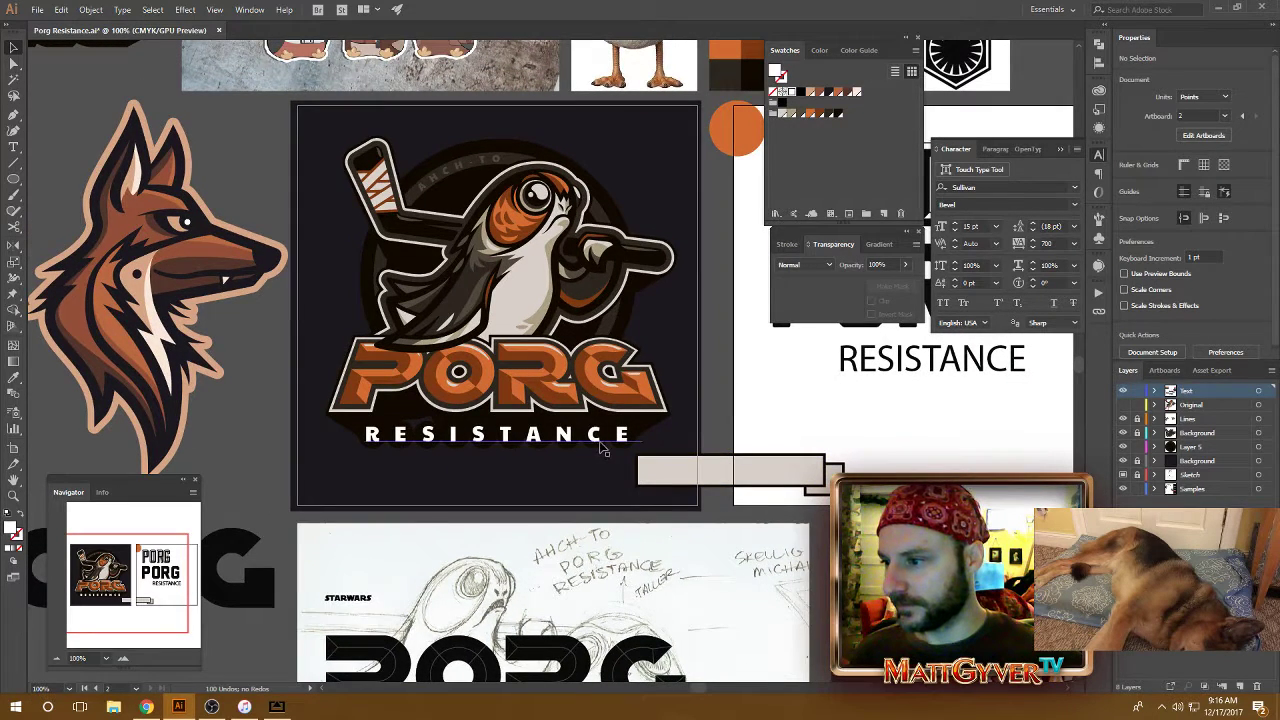
{"action": "left_click", "coordinate": [600, 444]}
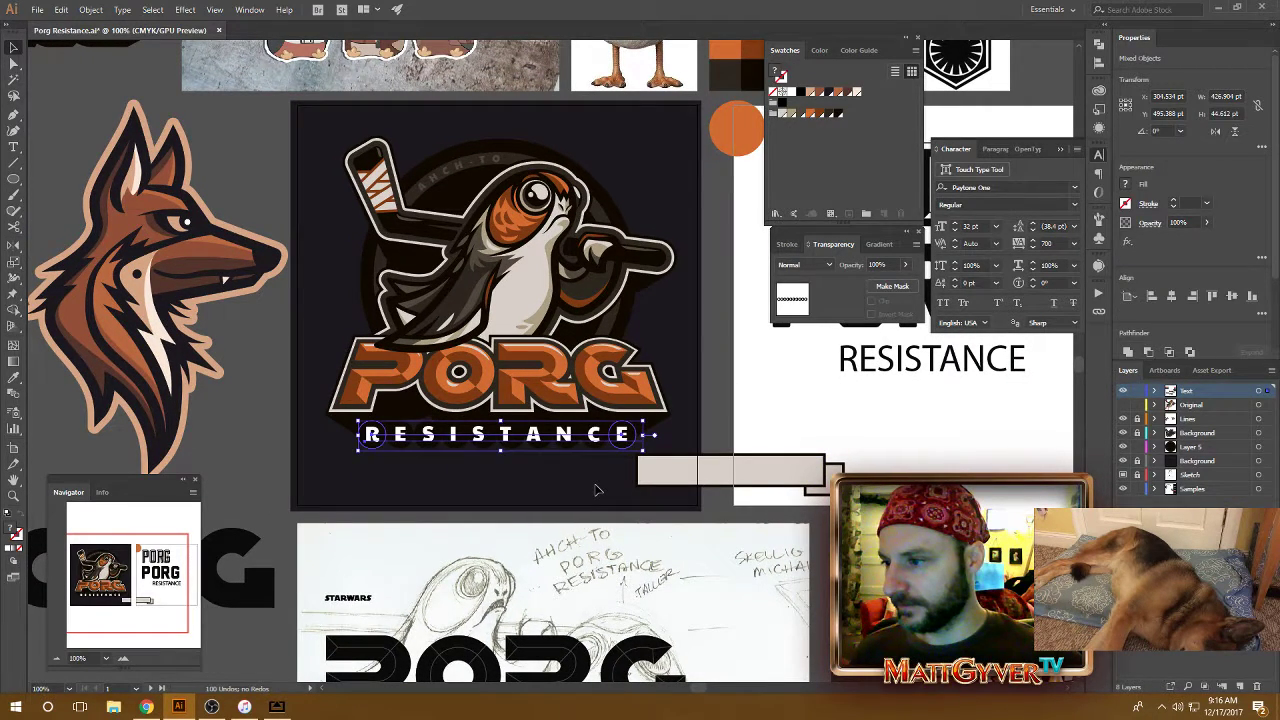
{"action": "key", "text": "Right"}
{"action": "key", "text": "Right"}
{"action": "key", "text": "Right"}
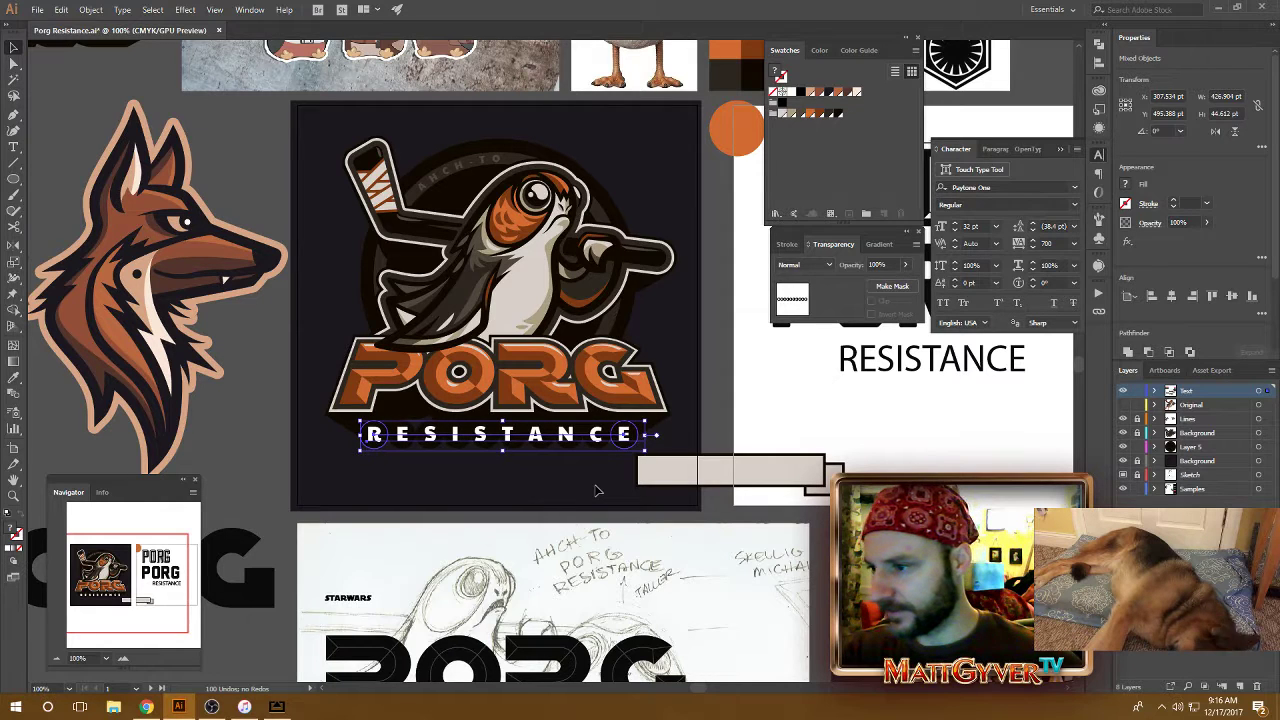
{"action": "left_click", "coordinate": [720, 410]}
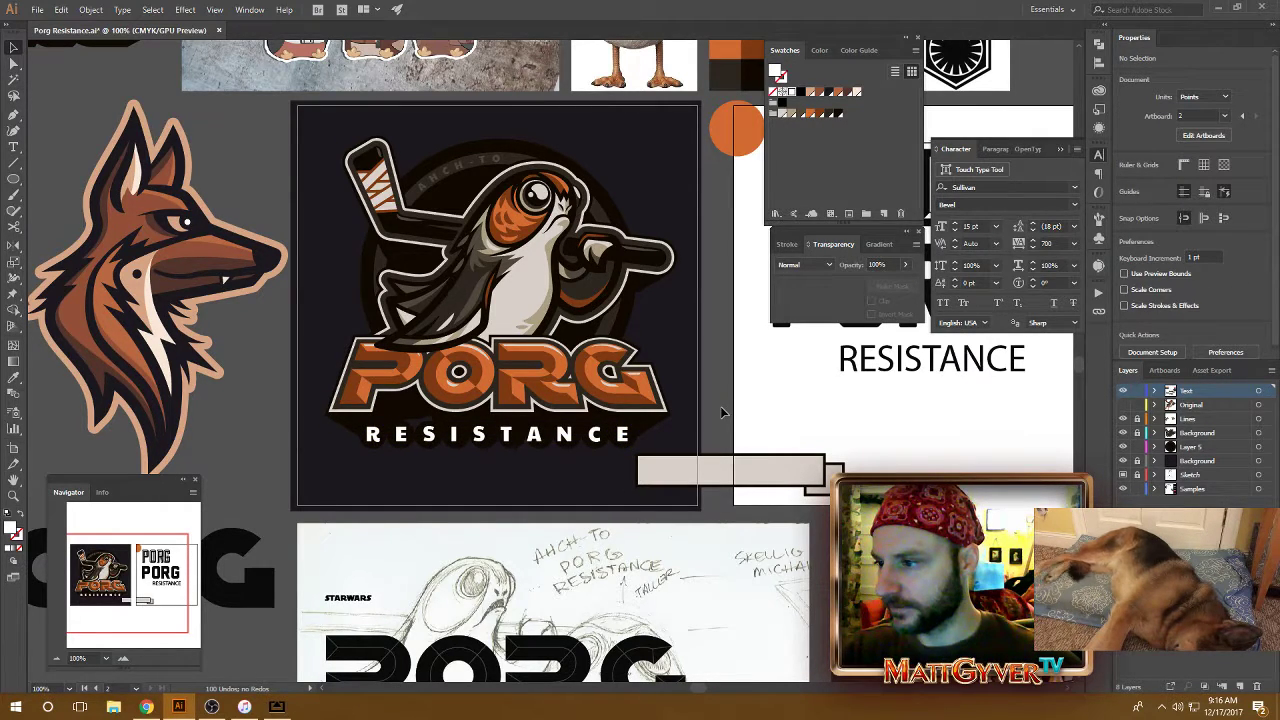
Move the RESISTANCE text down clear of the circles and set the circle row aside on the white artboard
{"action": "left_click", "coordinate": [596, 442]}
{"action": "key", "text": "shift+Down"}
{"action": "key", "text": "shift+Down"}
{"action": "key", "text": "shift+Down"}
{"action": "key", "text": "shift+Down"}
{"action": "key", "text": "shift+Down"}
{"action": "key", "text": "shift+Down"}
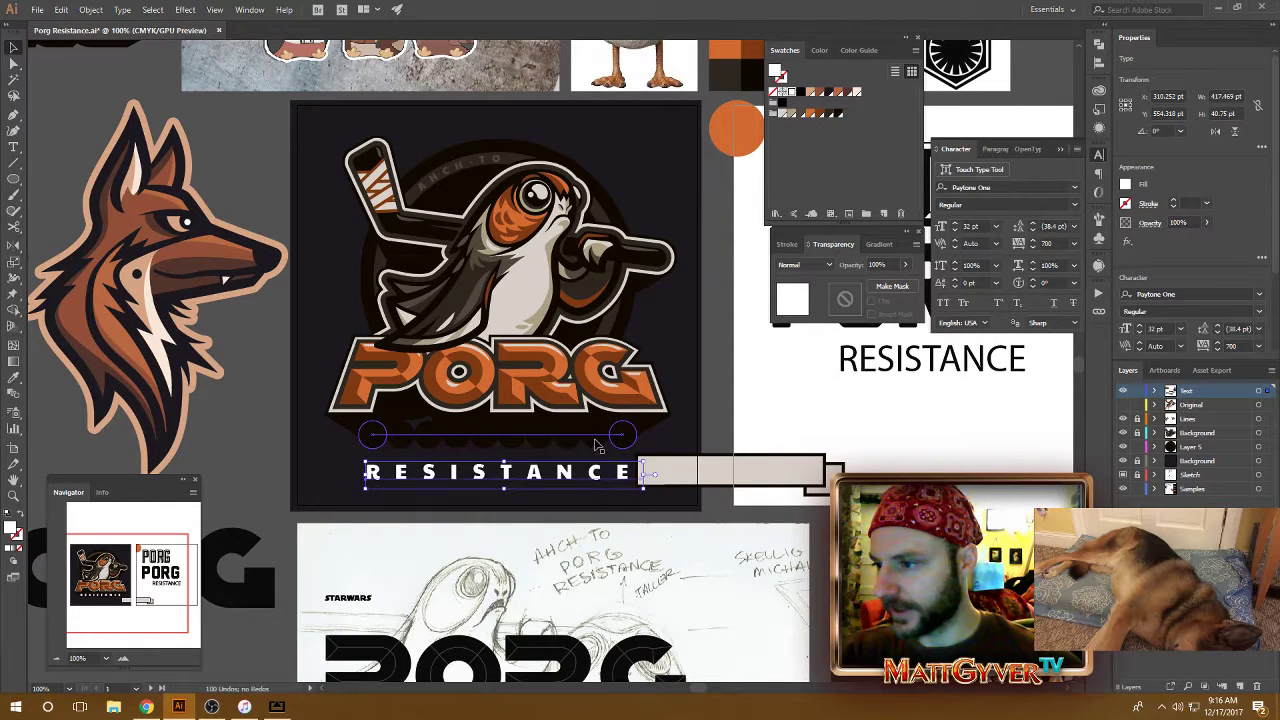
{"action": "left_click", "coordinate": [1021, 426]}
Place the long beige bar between PORG and RESISTANCE, fill it with the darkest swatch and stretch it to about 446 pt wide
{"action": "left_click_drag", "start_coordinate": [749, 460], "coordinate": [501, 439]}
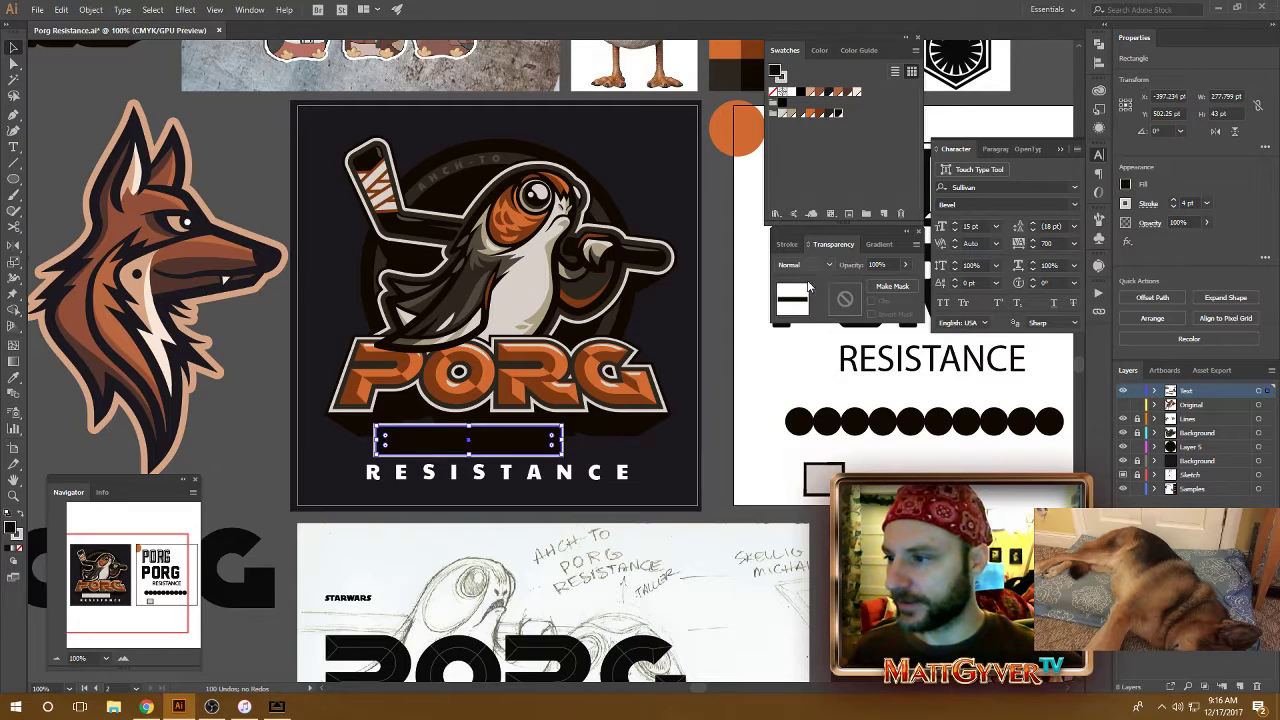
{"action": "left_click", "coordinate": [604, 441]}
{"action": "left_click", "coordinate": [516, 438]}
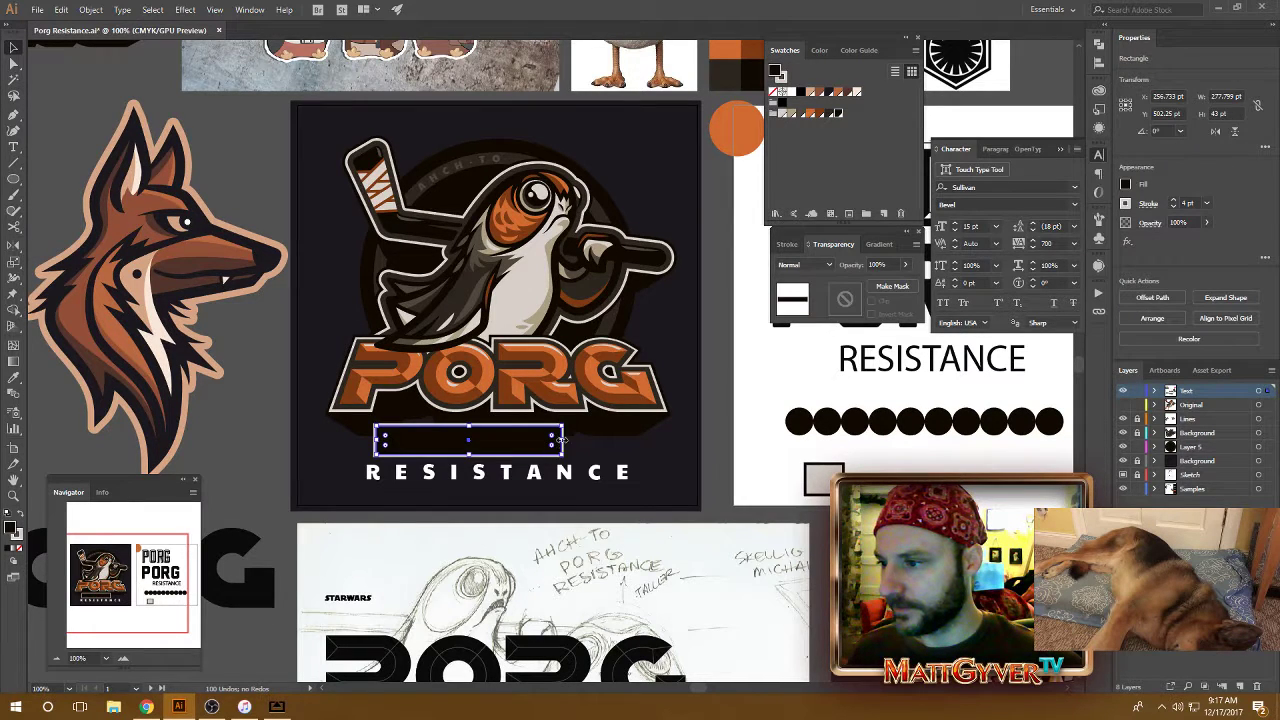
{"action": "left_click_drag", "start_coordinate": [562, 438], "coordinate": [655, 440]}
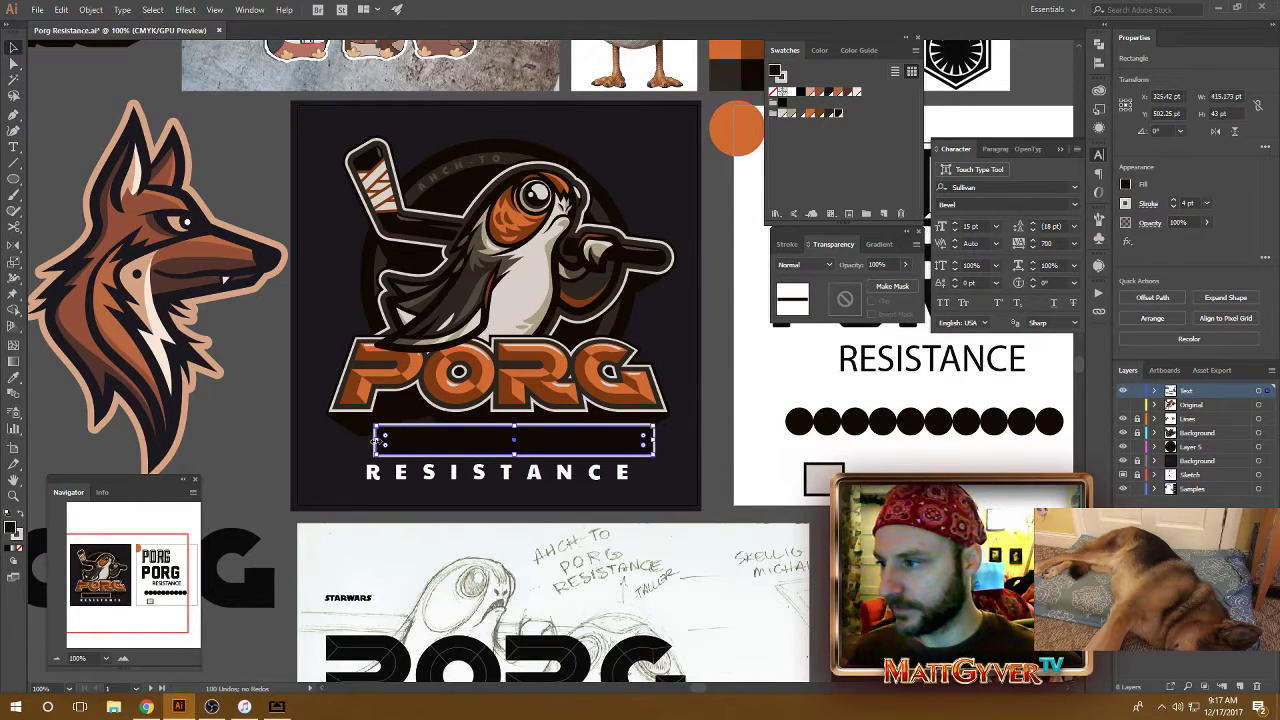
{"action": "left_click_drag", "start_coordinate": [377, 441], "coordinate": [354, 441]}
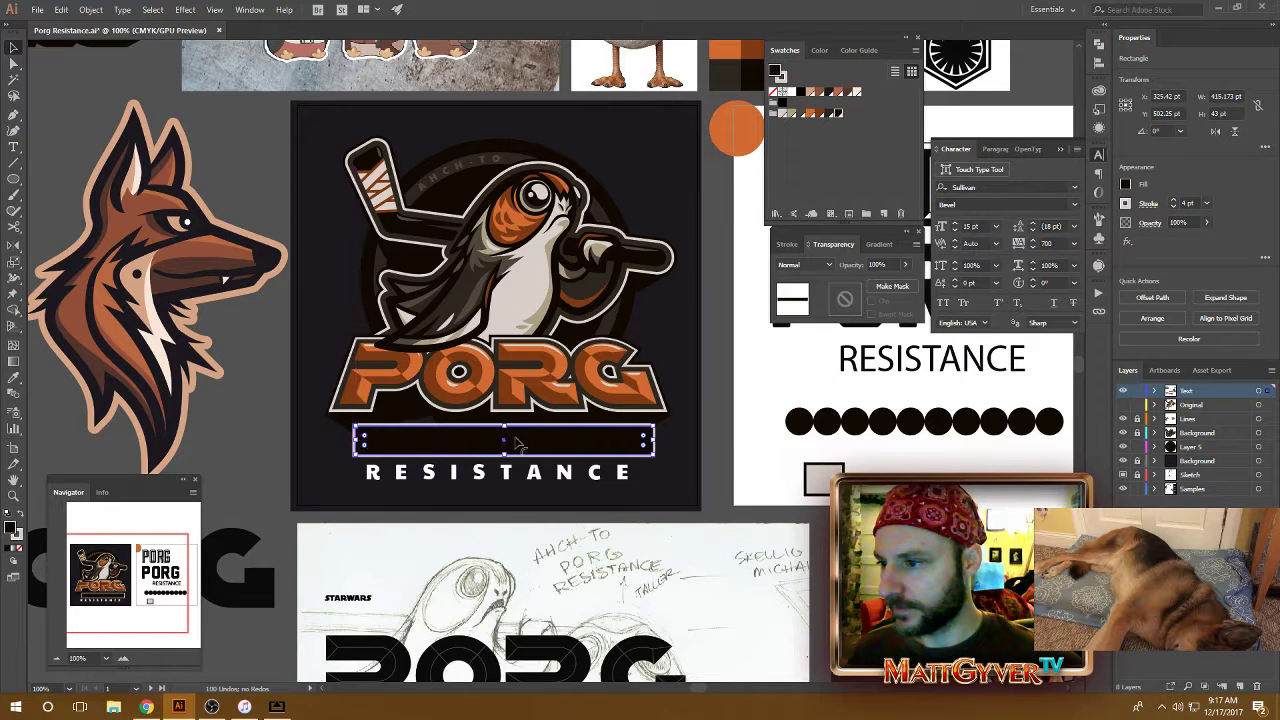
{"action": "left_click", "coordinate": [645, 463]}
Remove the stroke from the dark bar under PORG
{"action": "left_click", "coordinate": [592, 452]}
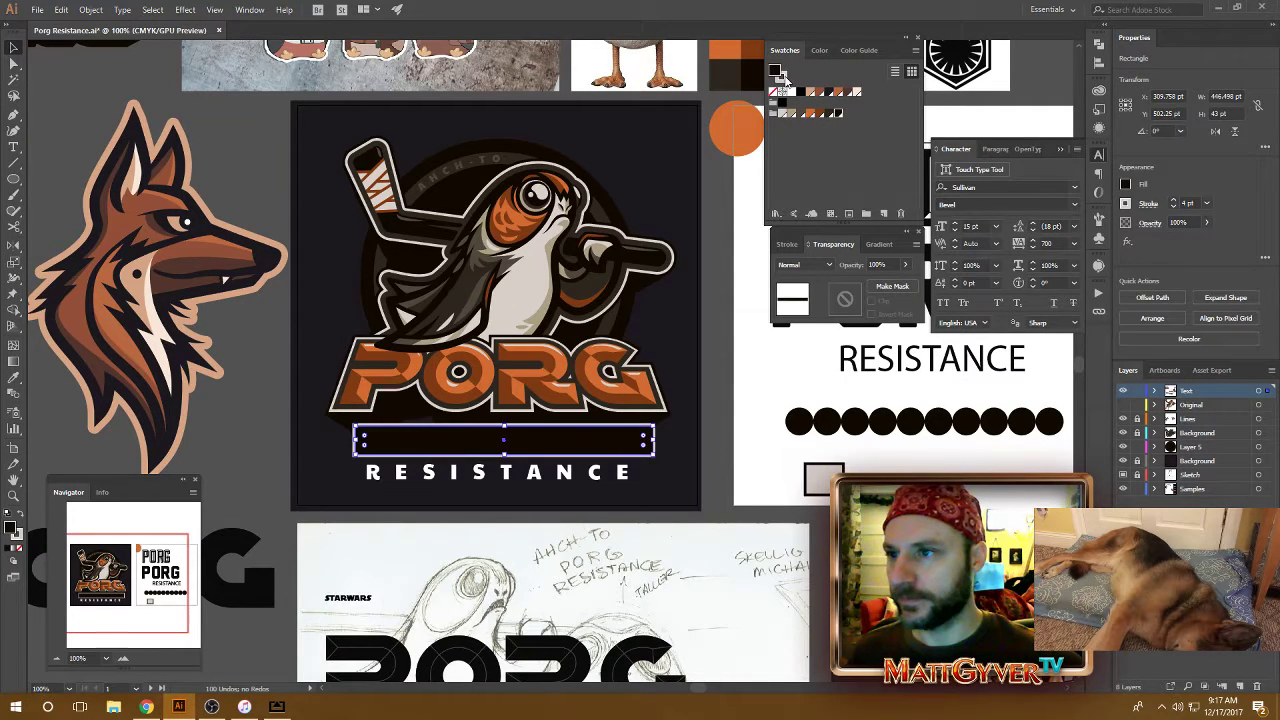
{"action": "left_click", "coordinate": [779, 113]}
{"action": "left_click", "coordinate": [745, 440]}
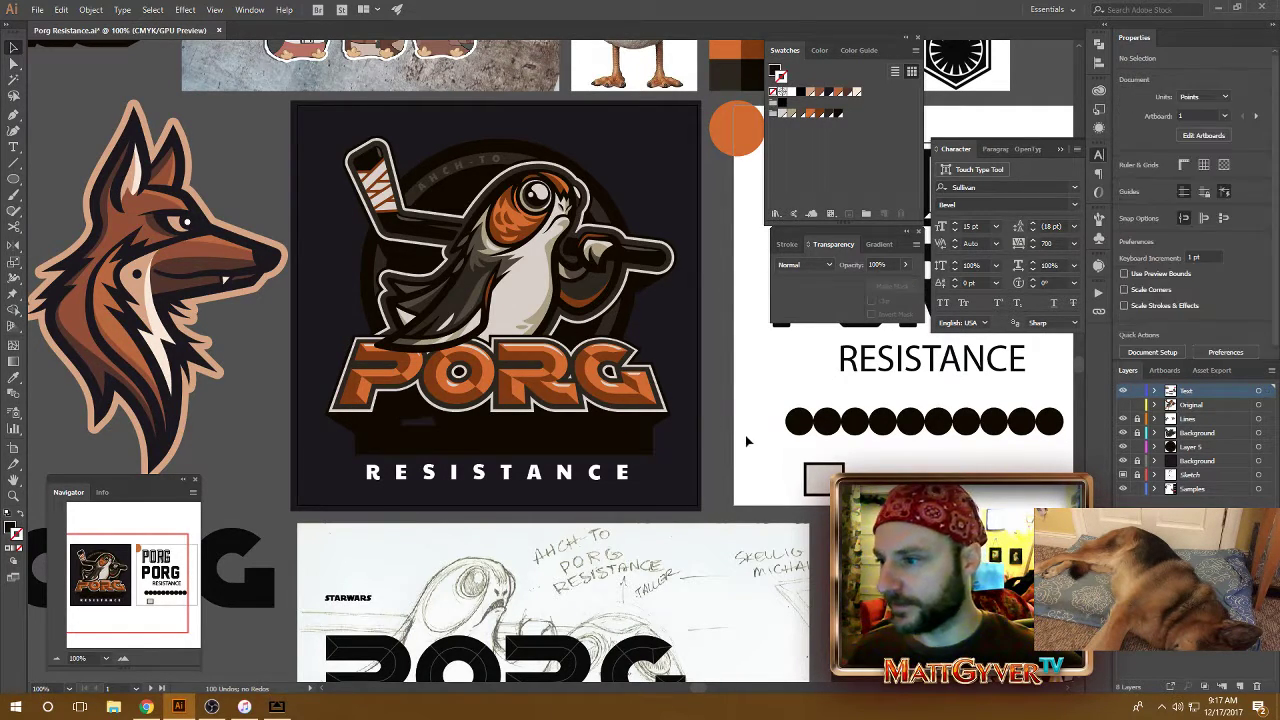
Move the RESISTANCE text up onto the dark bar so that it sits in front of it
{"action": "left_click", "coordinate": [600, 445]}
{"action": "key", "text": "ctrl+equal"}
{"action": "key", "text": "ctrl+equal"}
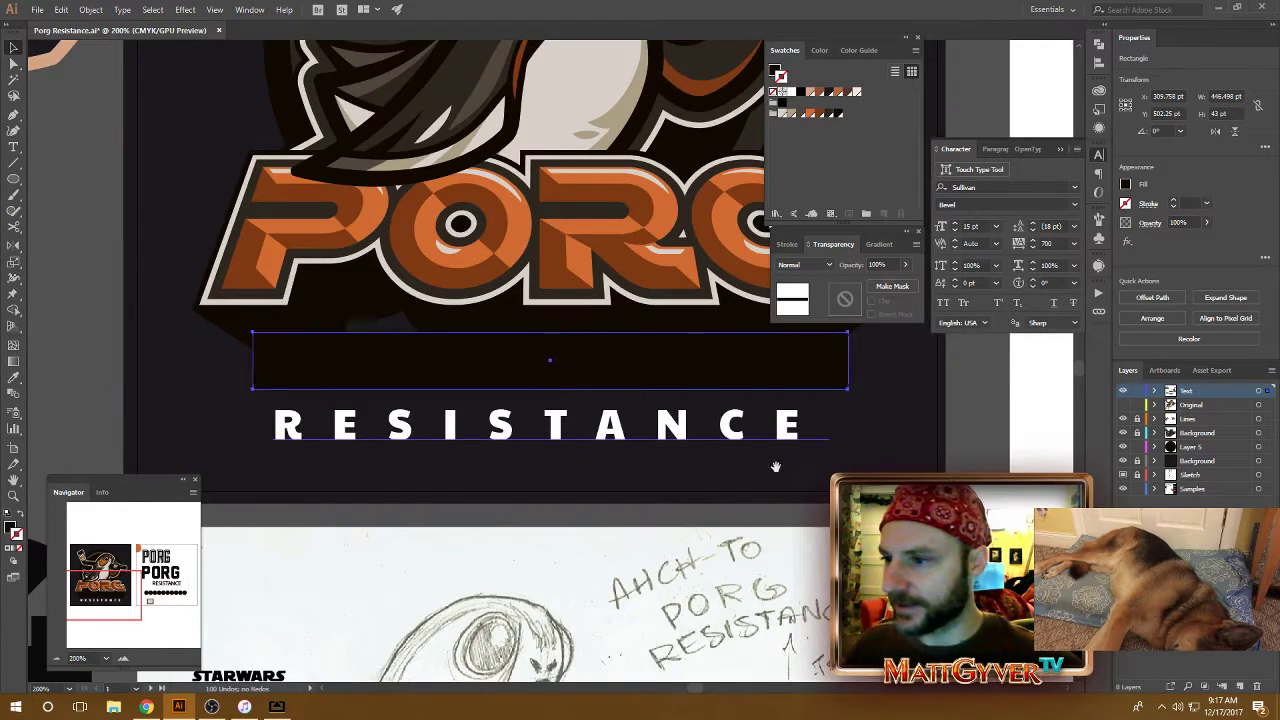
{"action": "left_click_drag", "start_coordinate": [775, 466], "coordinate": [686, 404]}
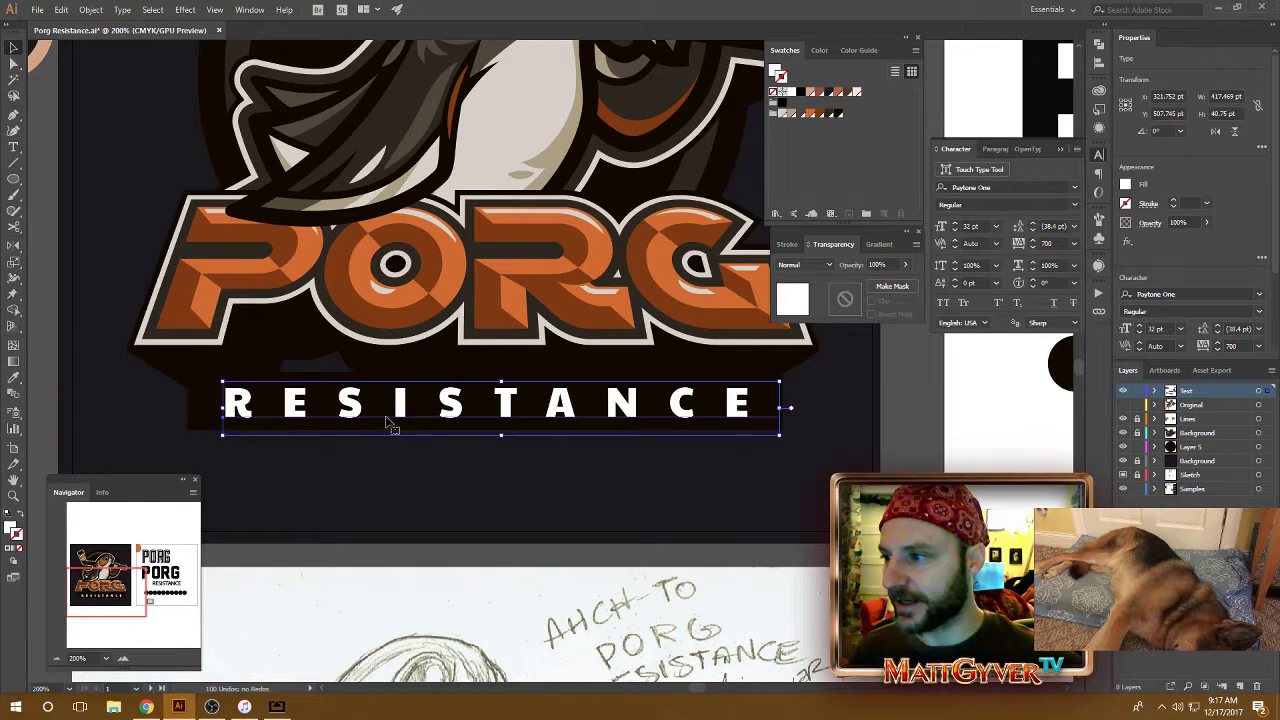
{"action": "left_click", "coordinate": [645, 437]}
Set the tracking of the RESISTANCE text to 400
{"action": "scroll", "coordinate": [645, 437], "scroll_direction": "right", "scroll_amount": 8}
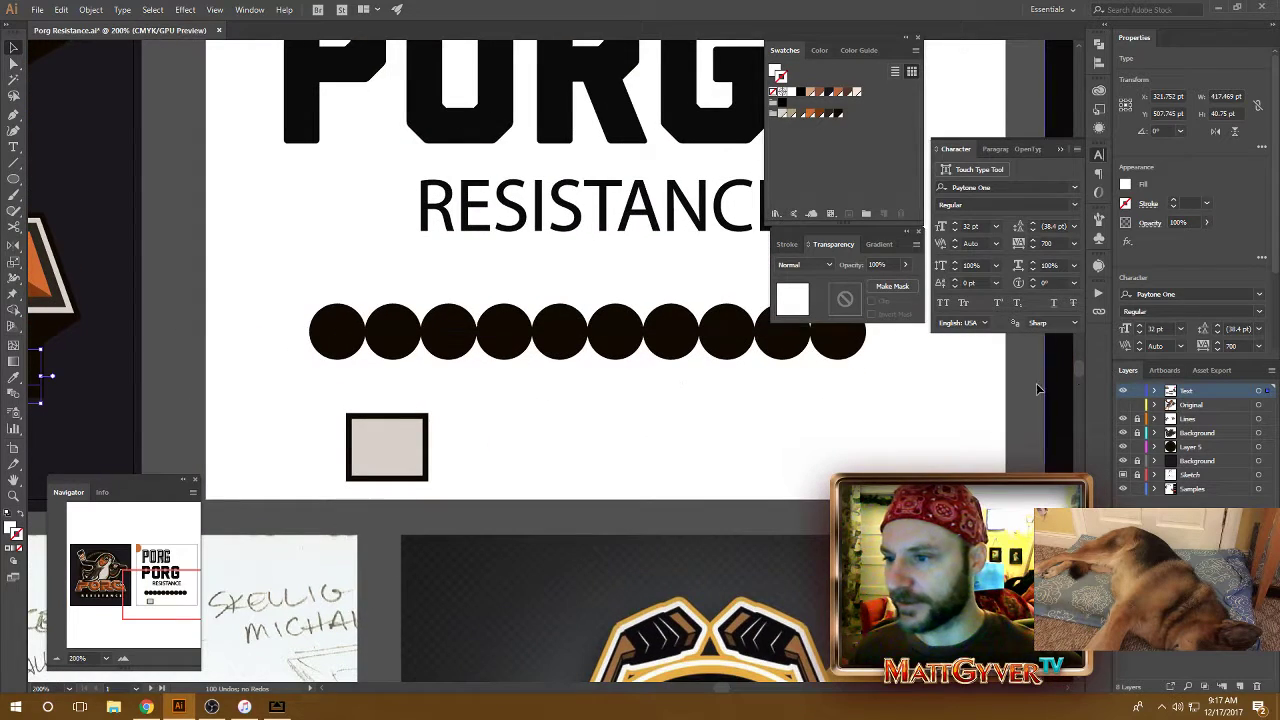
{"action": "scroll", "coordinate": [700, 380], "scroll_direction": "left", "scroll_amount": 8}
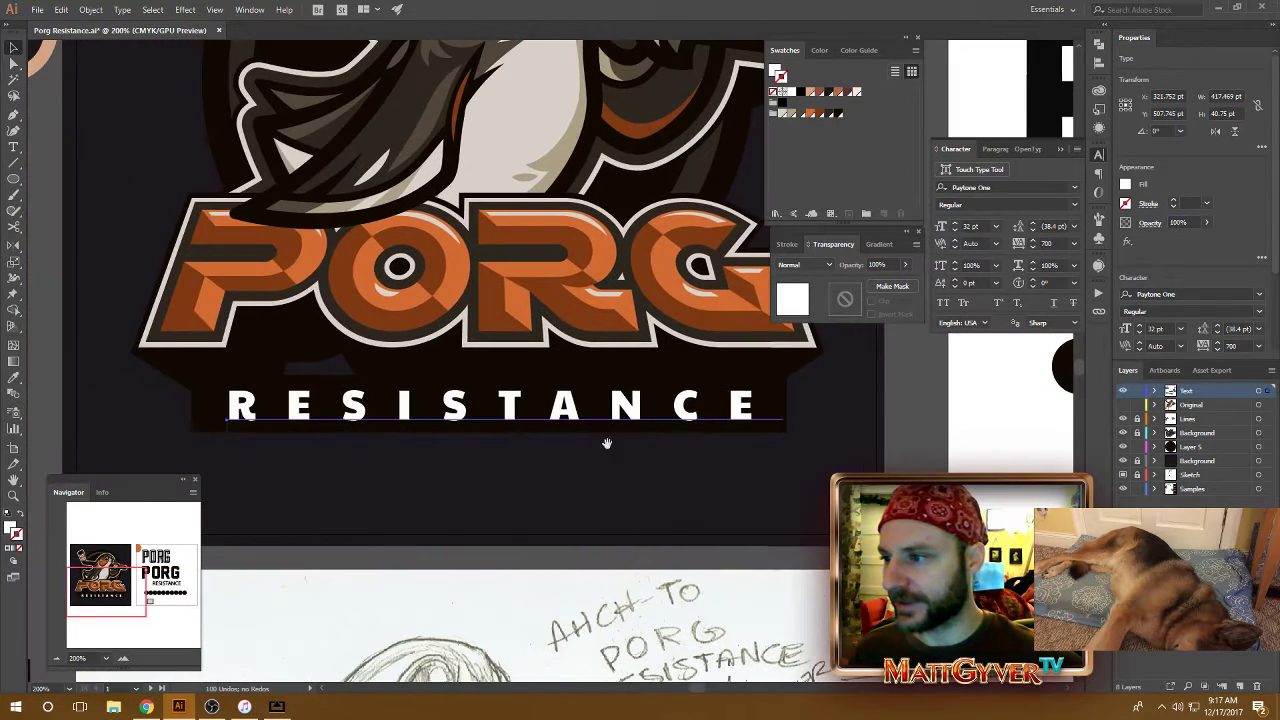
{"action": "left_click", "coordinate": [510, 407]}
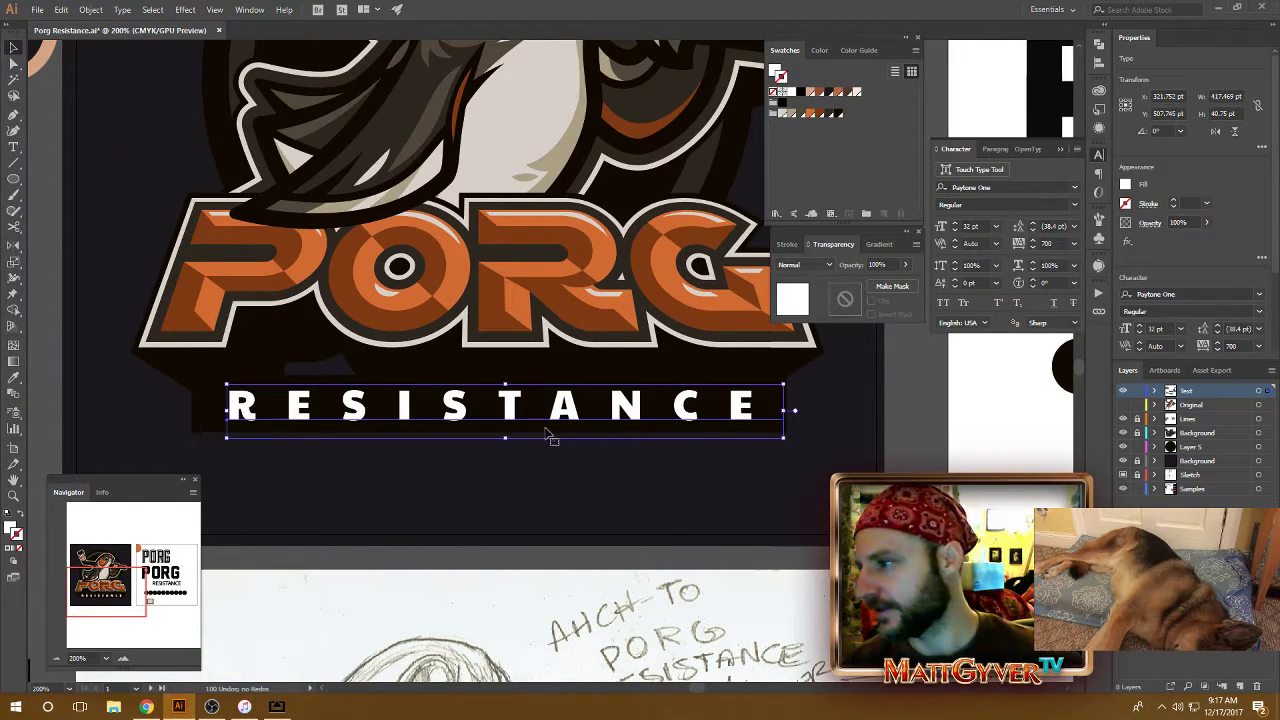
{"action": "left_click", "coordinate": [1046, 243]}
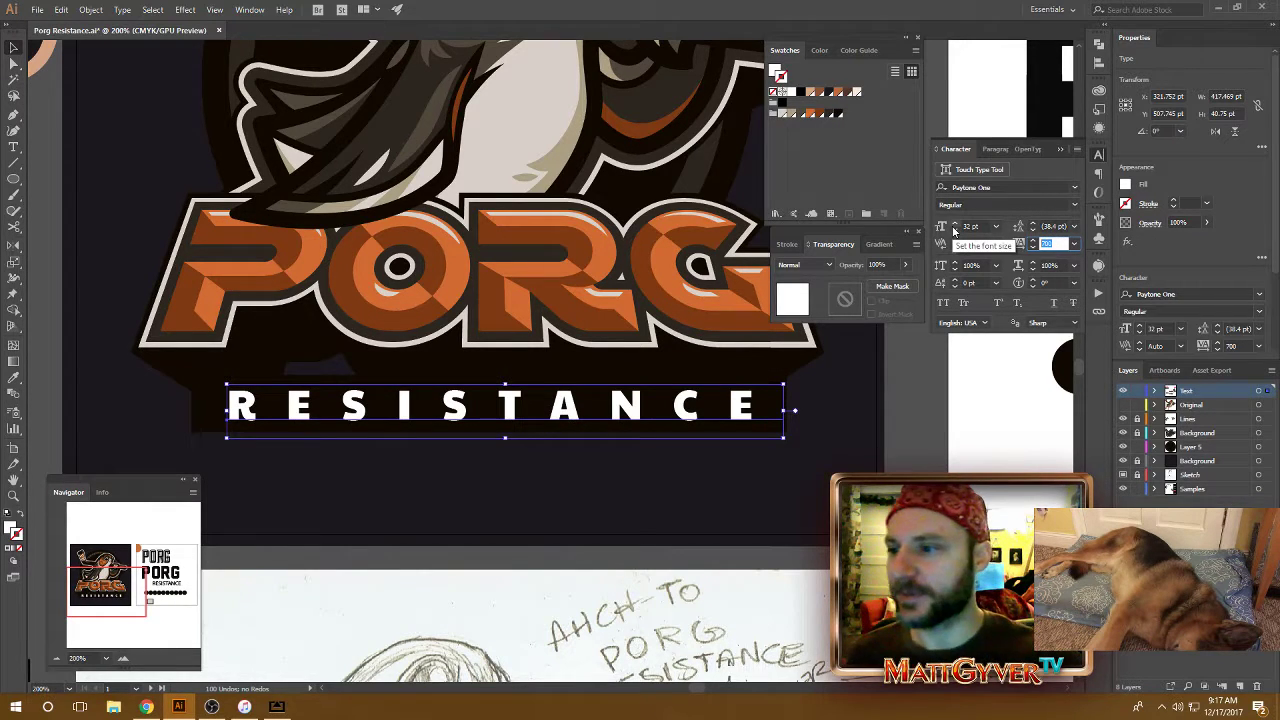
{"action": "type", "text": "400"}
{"action": "key", "text": "Return"}
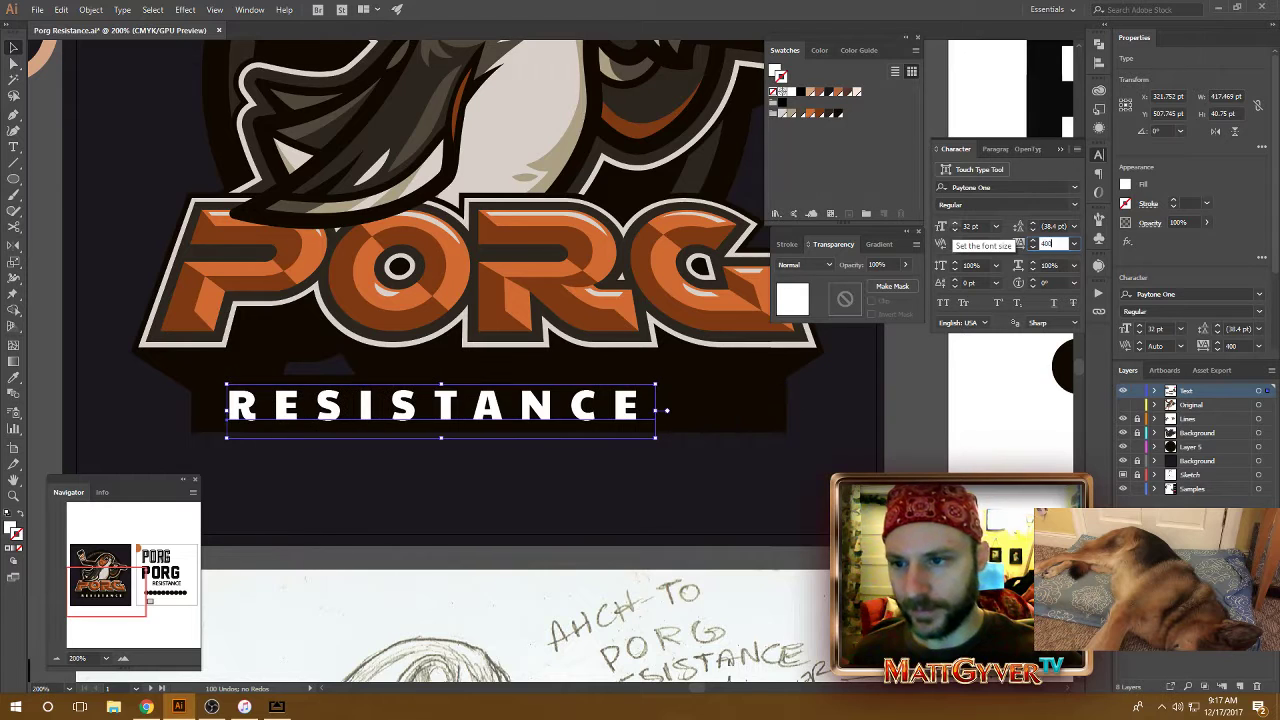
Move the RESISTANCE text right to centre it on the dark bar and nudge it up 2 pt
{"action": "left_click", "coordinate": [685, 507]}
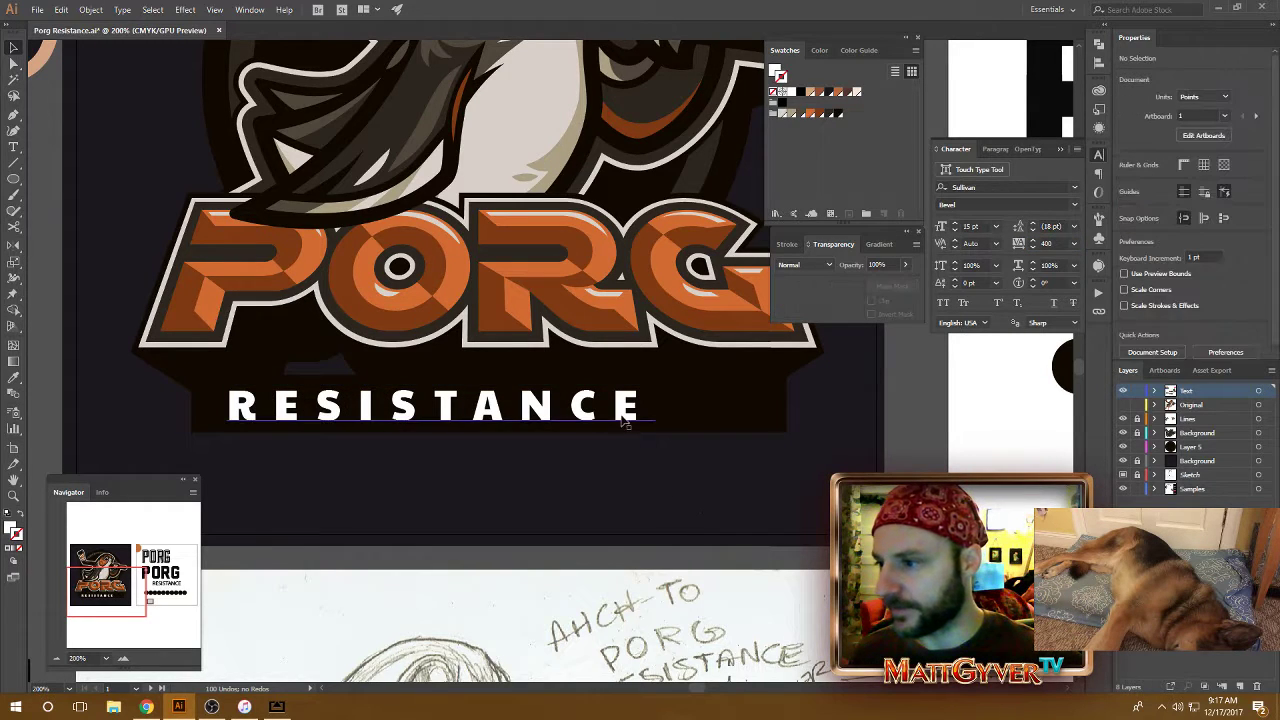
{"action": "left_click_drag", "start_coordinate": [632, 412], "coordinate": [681, 418]}
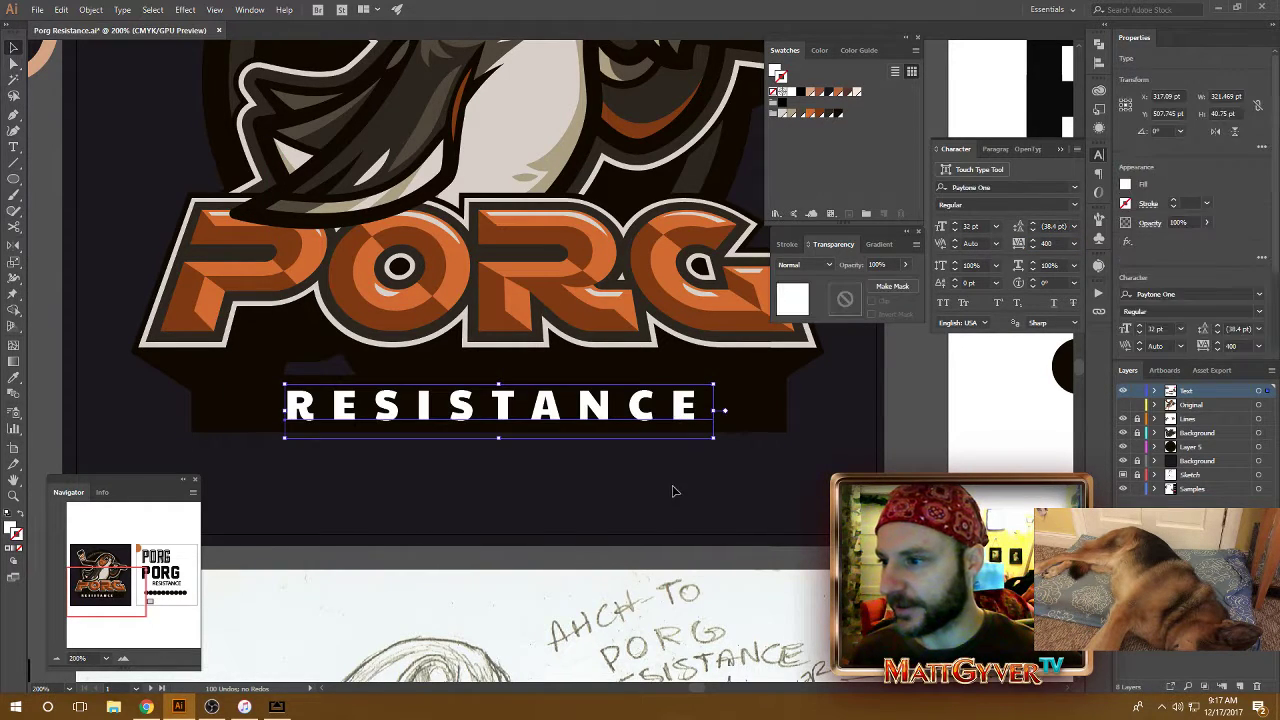
{"action": "key", "text": "Up"}
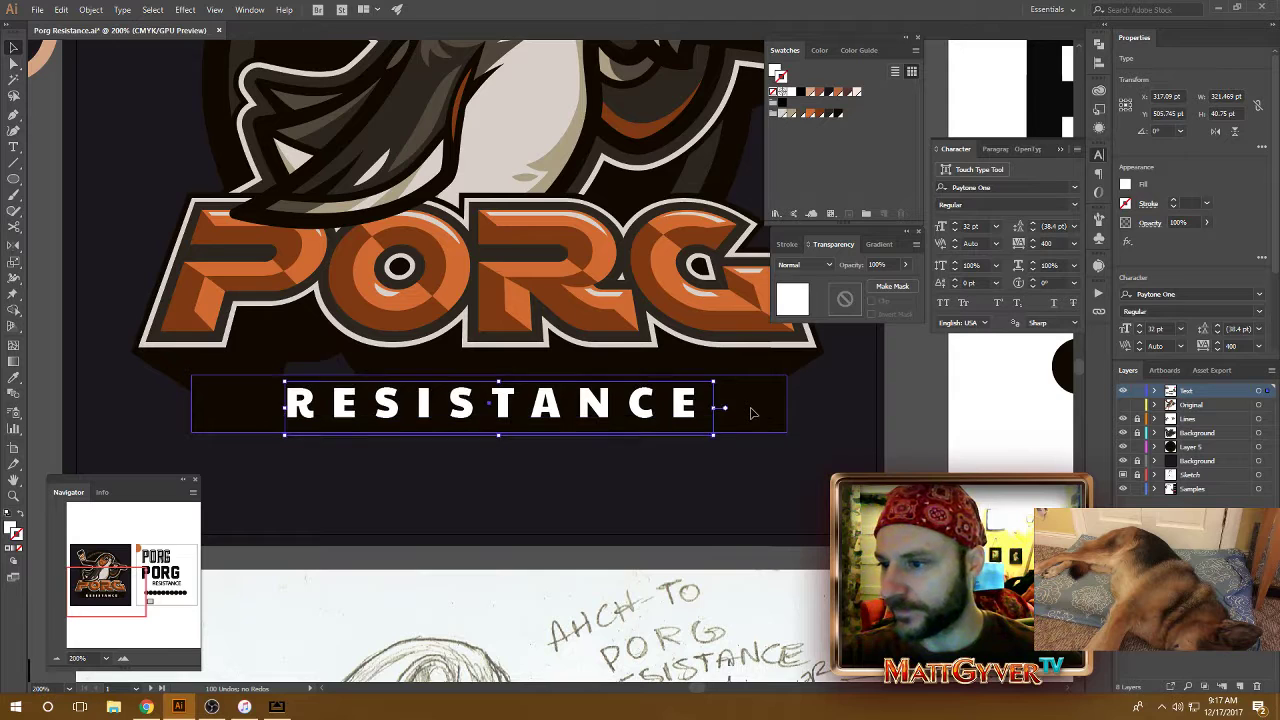
Shorten the dark bar evenly from both ends around the RESISTANCE text to about 340 pt wide
{"action": "left_click", "coordinate": [753, 414]}
{"action": "left_click_drag", "start_coordinate": [788, 404], "coordinate": [717, 404]}
{"action": "left_click", "coordinate": [686, 486]}
{"action": "left_click", "coordinate": [655, 410]}
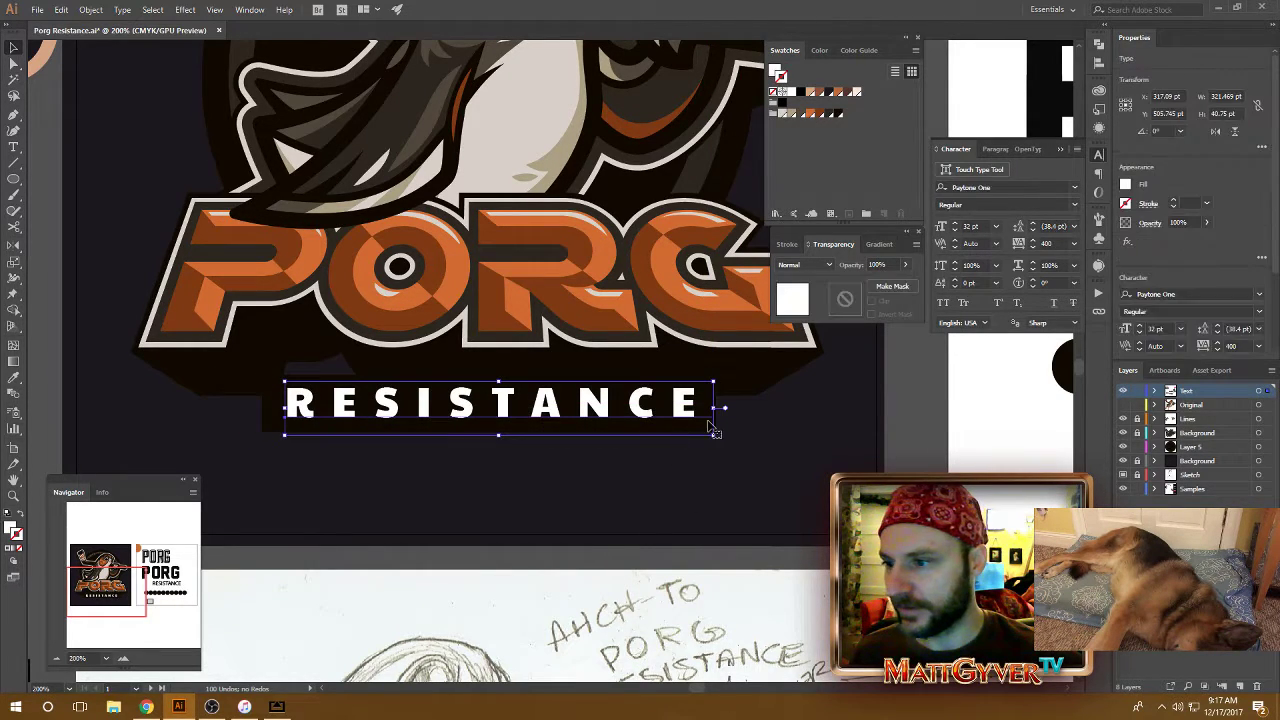
{"action": "left_click", "coordinate": [680, 428], "text": "shift"}
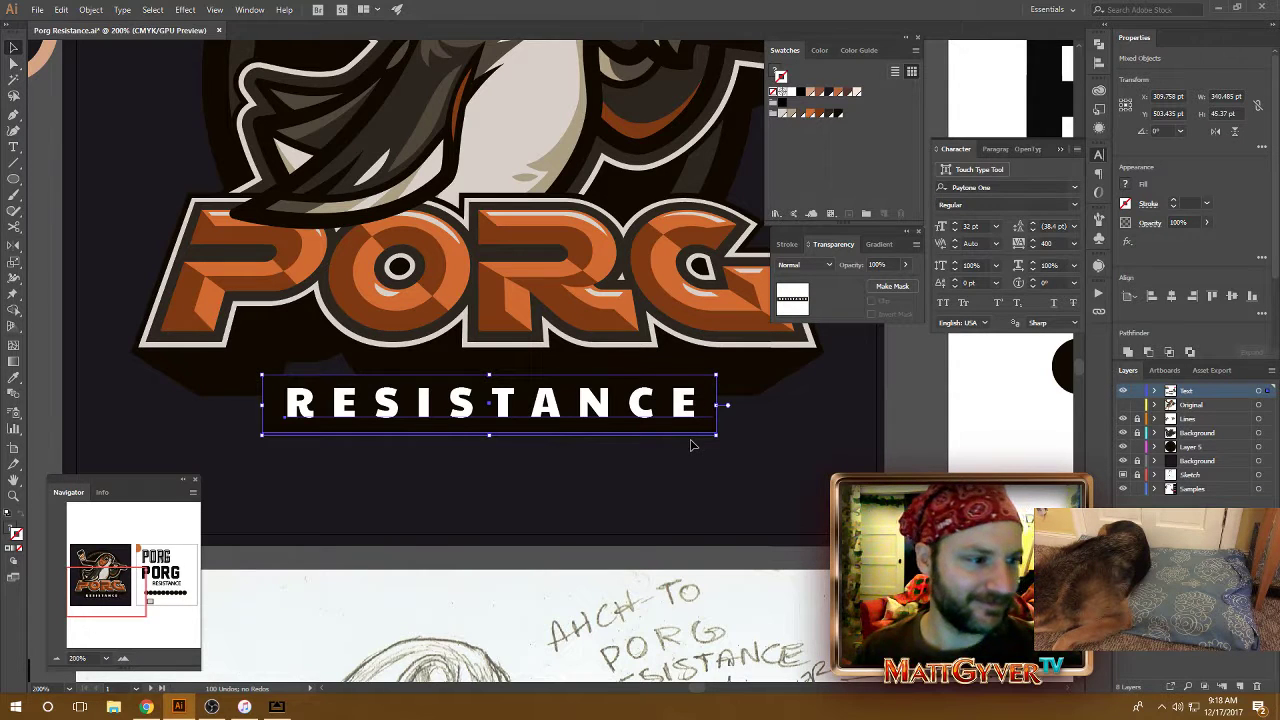
Review how the RESISTANCE tagline and its shortened bar sit within the whole logo
{"action": "left_click", "coordinate": [750, 475]}
{"action": "key", "text": "ctrl+minus"}
{"action": "key", "text": "ctrl+minus"}
{"action": "scroll", "coordinate": [697, 369], "scroll_direction": "up", "scroll_amount": 2}
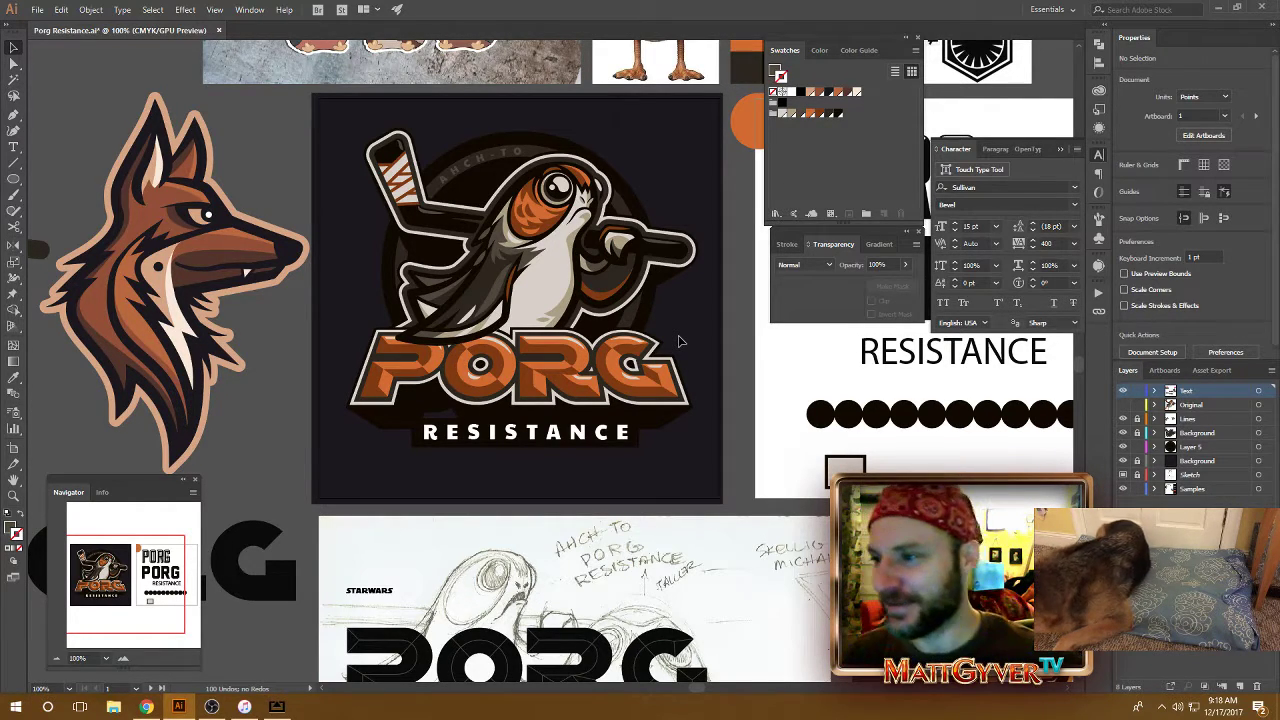
{"action": "key", "text": "ctrl+equal"}
{"action": "key", "text": "ctrl+equal"}
{"action": "scroll", "coordinate": [657, 500], "scroll_direction": "down", "scroll_amount": 5}
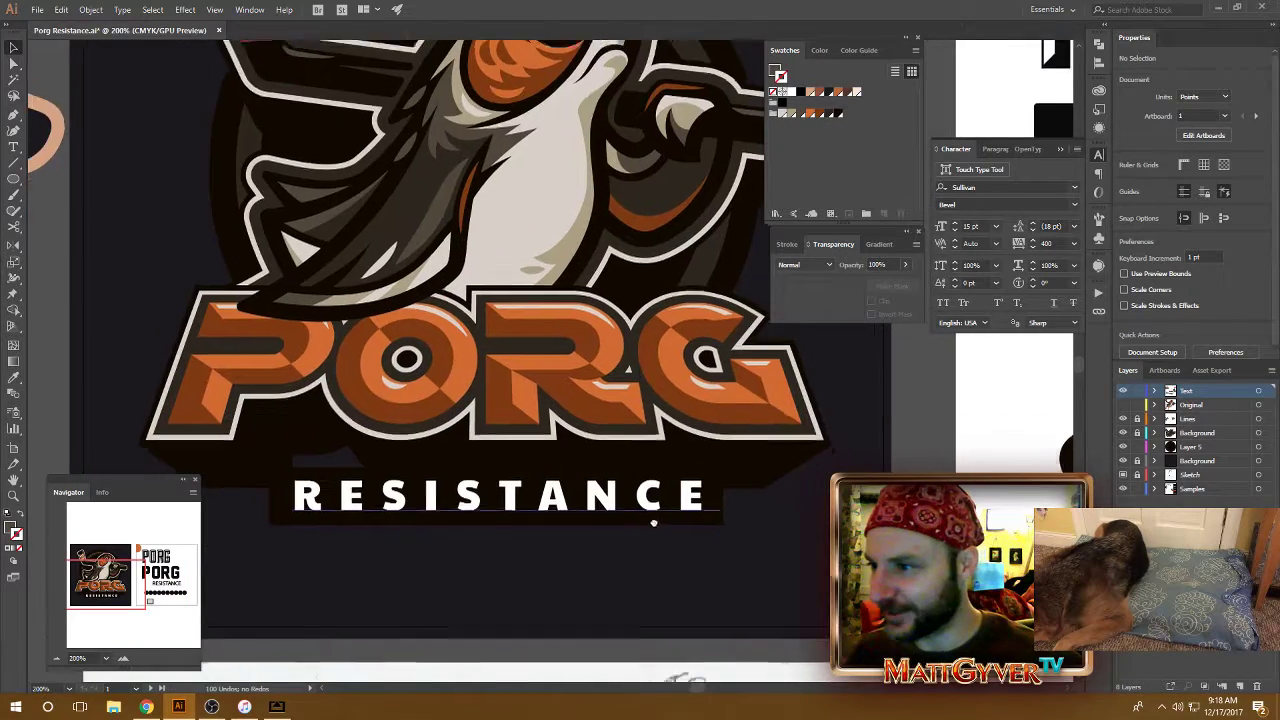
{"action": "scroll", "coordinate": [608, 443], "scroll_direction": "right", "scroll_amount": 3}
{"action": "left_click", "coordinate": [597, 397]}
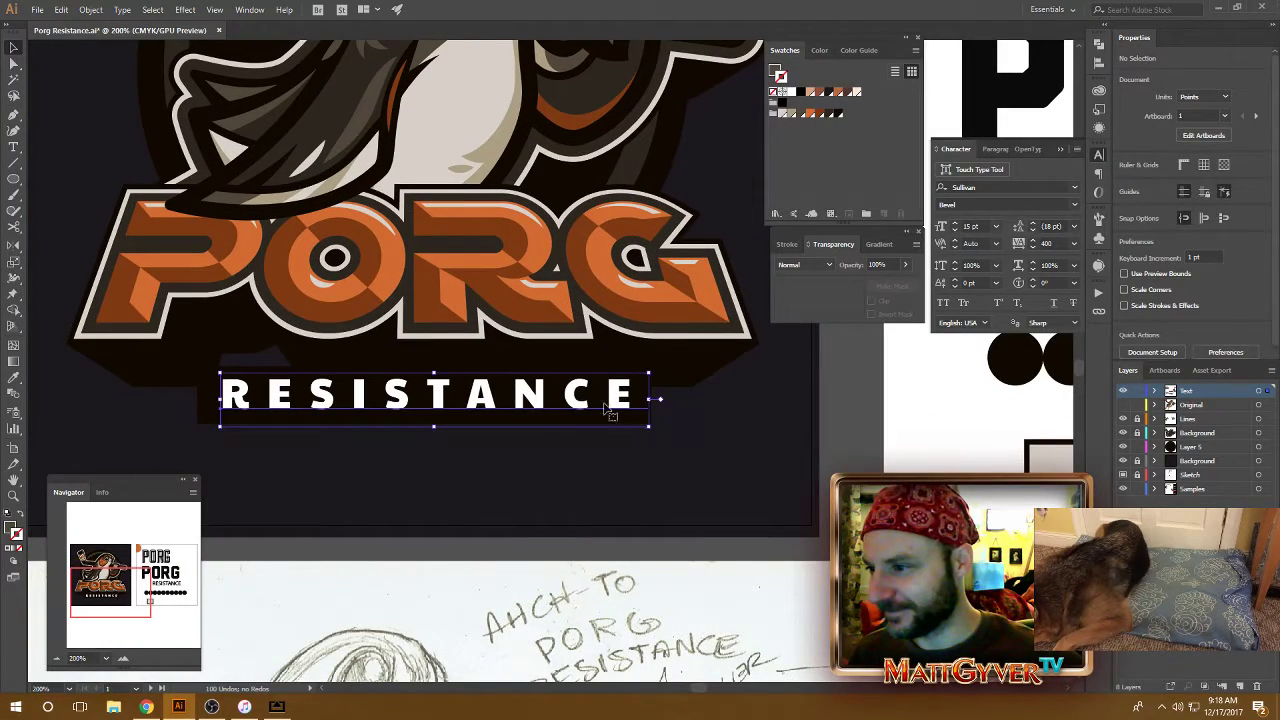
{"action": "left_click", "coordinate": [447, 479]}
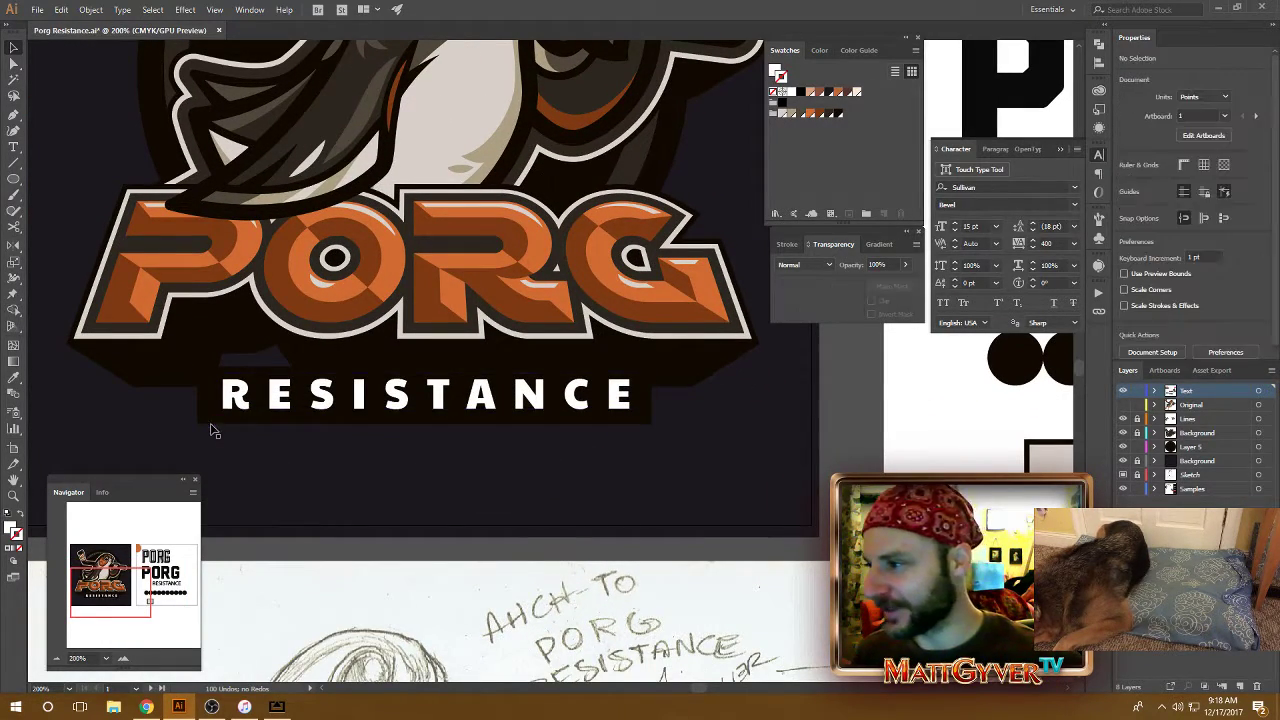
{"action": "left_click", "coordinate": [214, 436]}
{"action": "left_click", "coordinate": [571, 486]}
{"action": "left_click", "coordinate": [648, 422]}
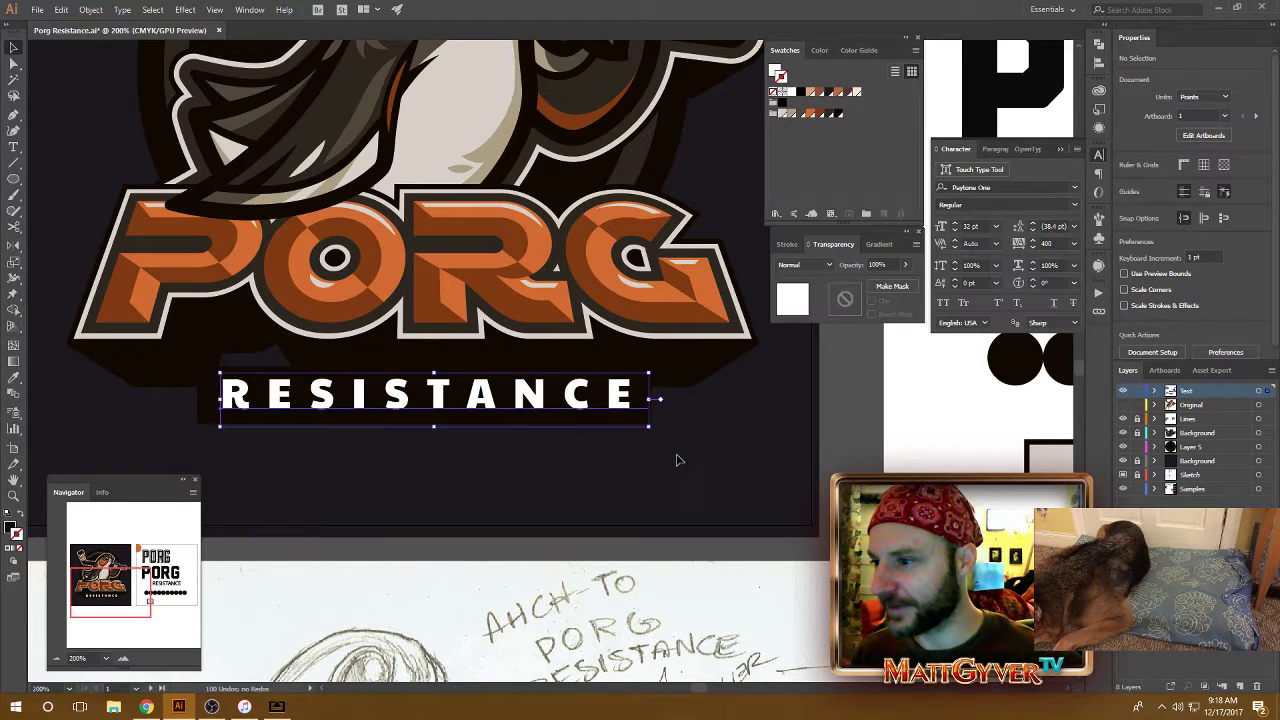
{"action": "left_click", "coordinate": [623, 451]}
{"action": "left_click", "coordinate": [620, 424]}
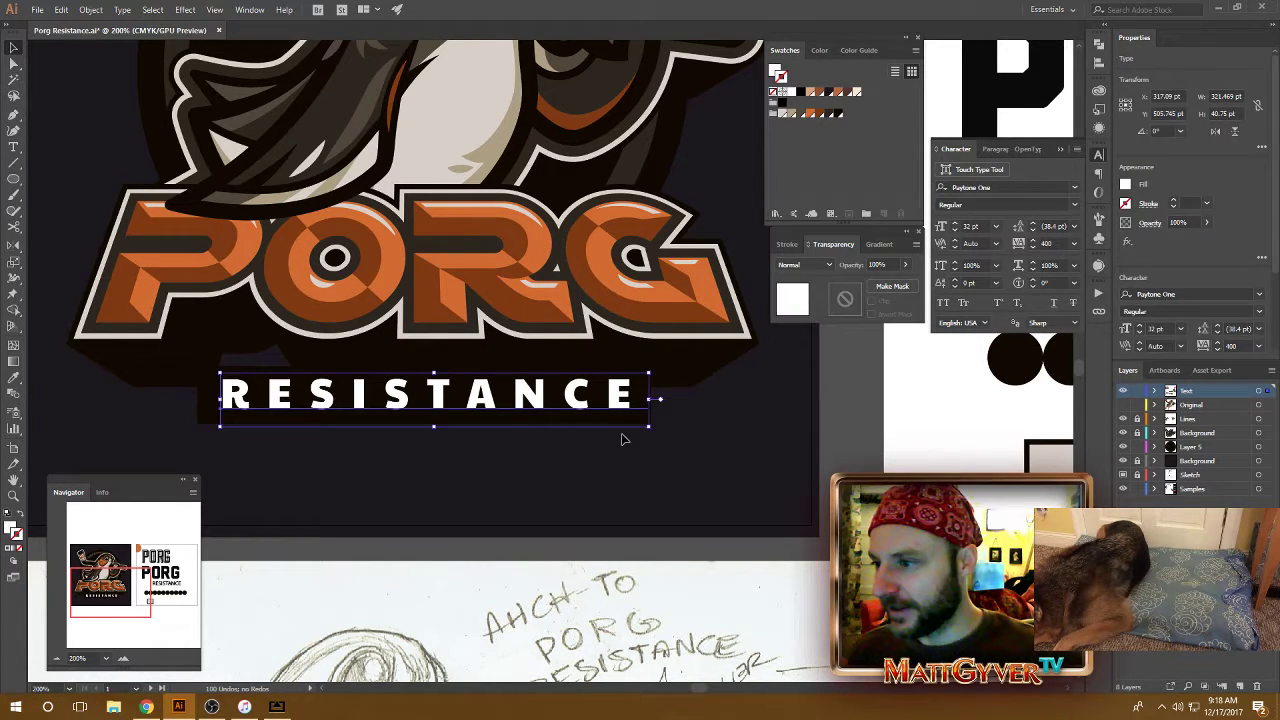
{"action": "left_click", "coordinate": [618, 439]}
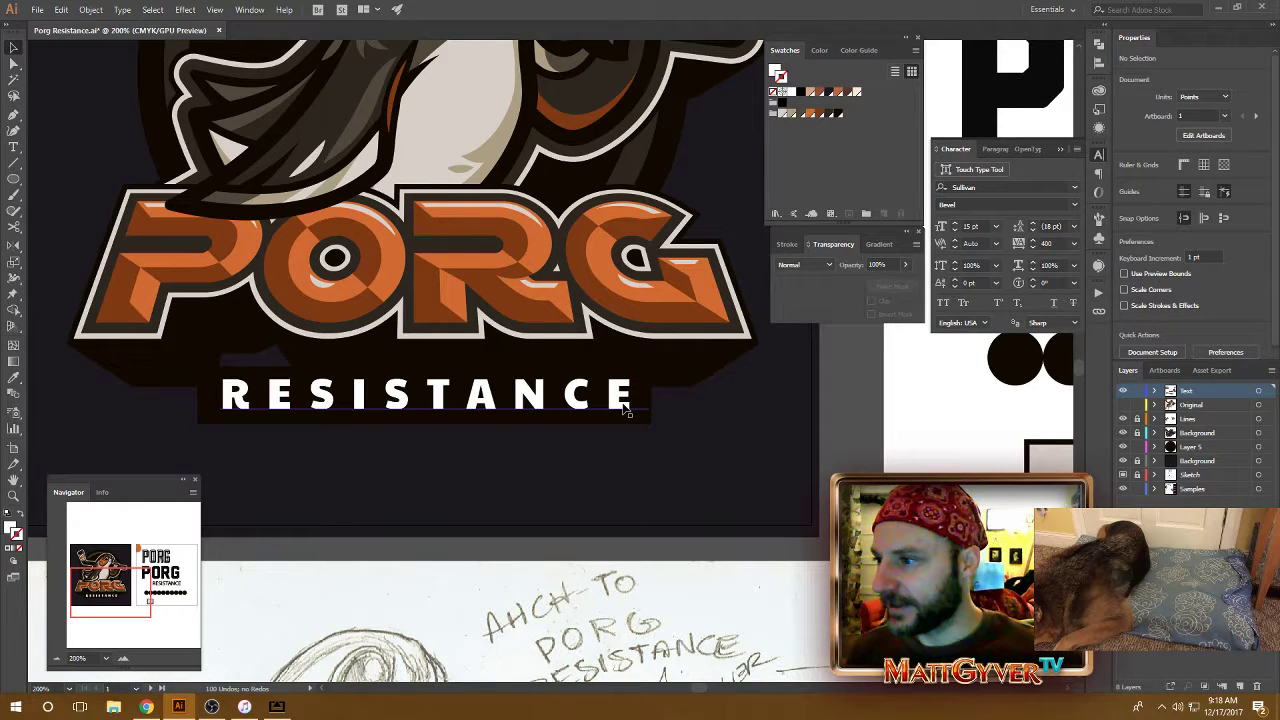
{"action": "left_click", "coordinate": [626, 410]}
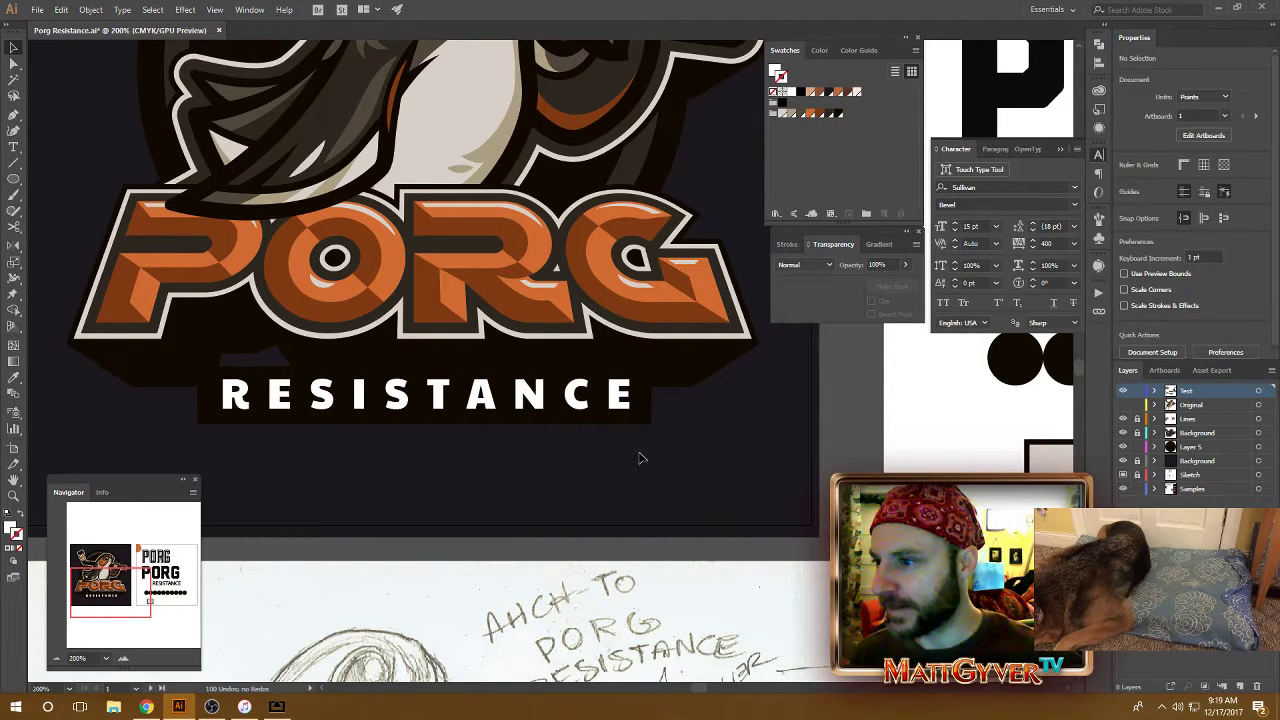
{"action": "left_click", "coordinate": [610, 415]}
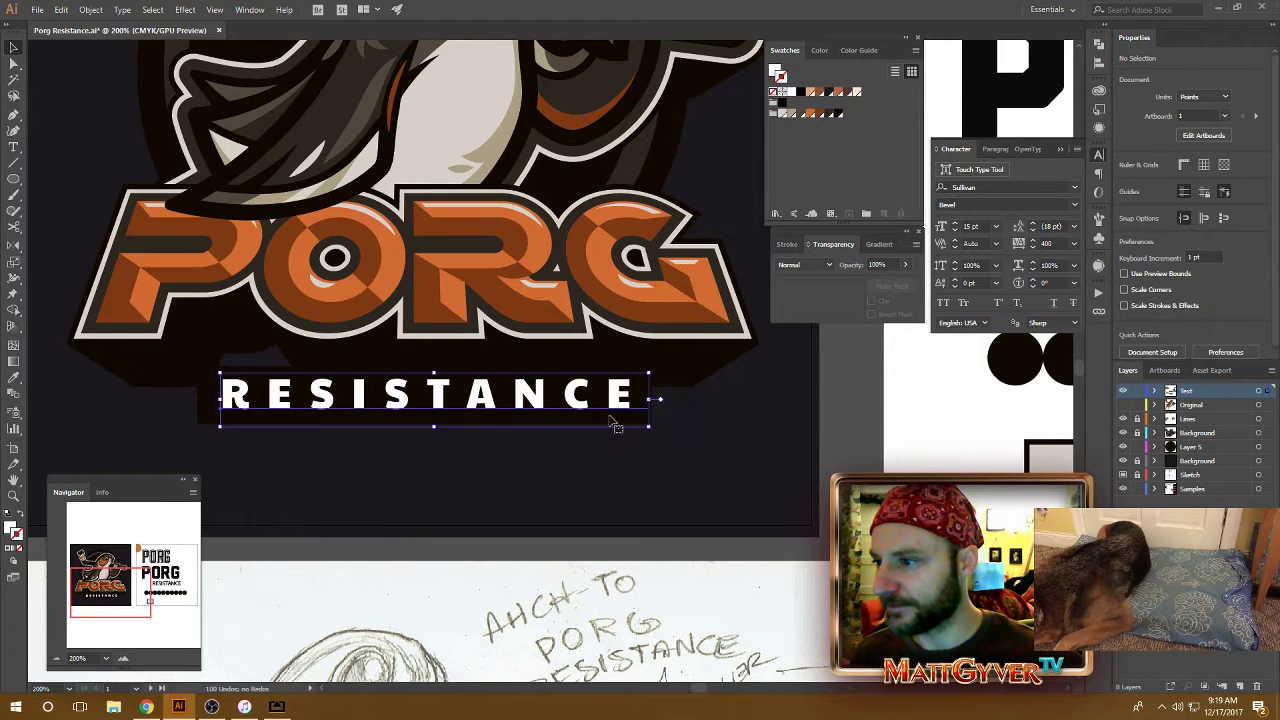
{"action": "key", "text": "ctrl+z"}
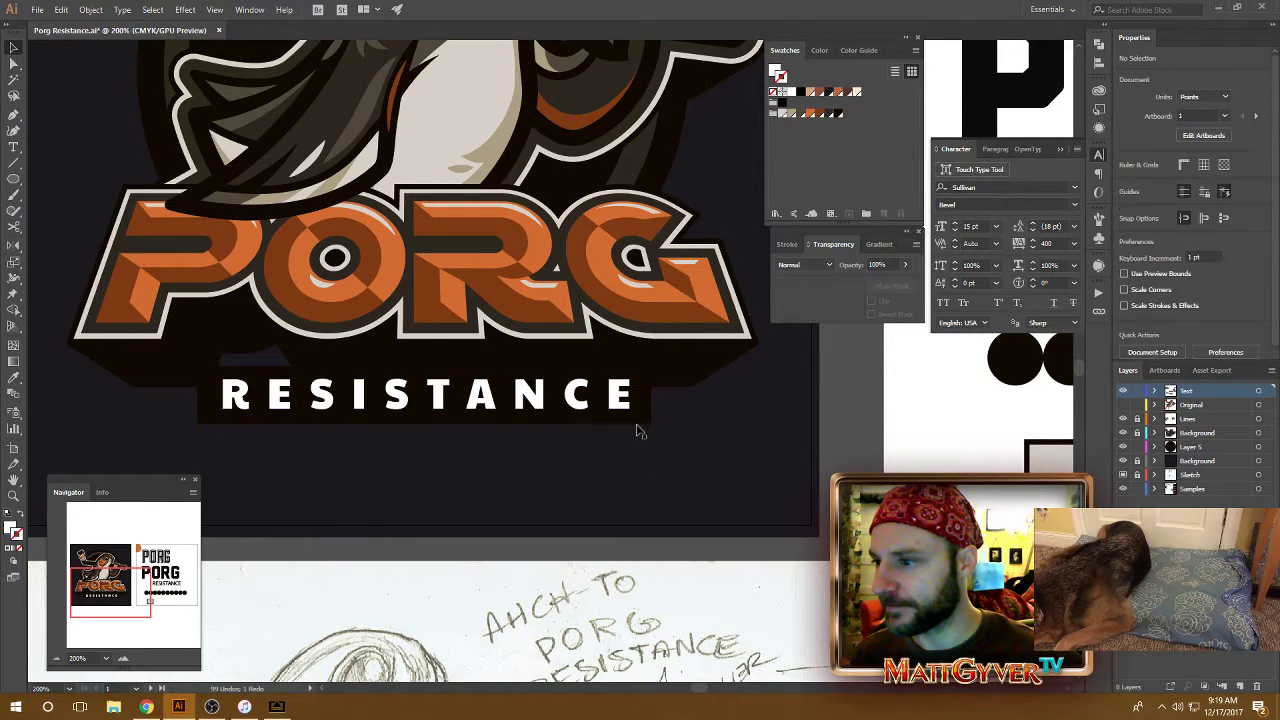
{"action": "left_click", "coordinate": [640, 432]}
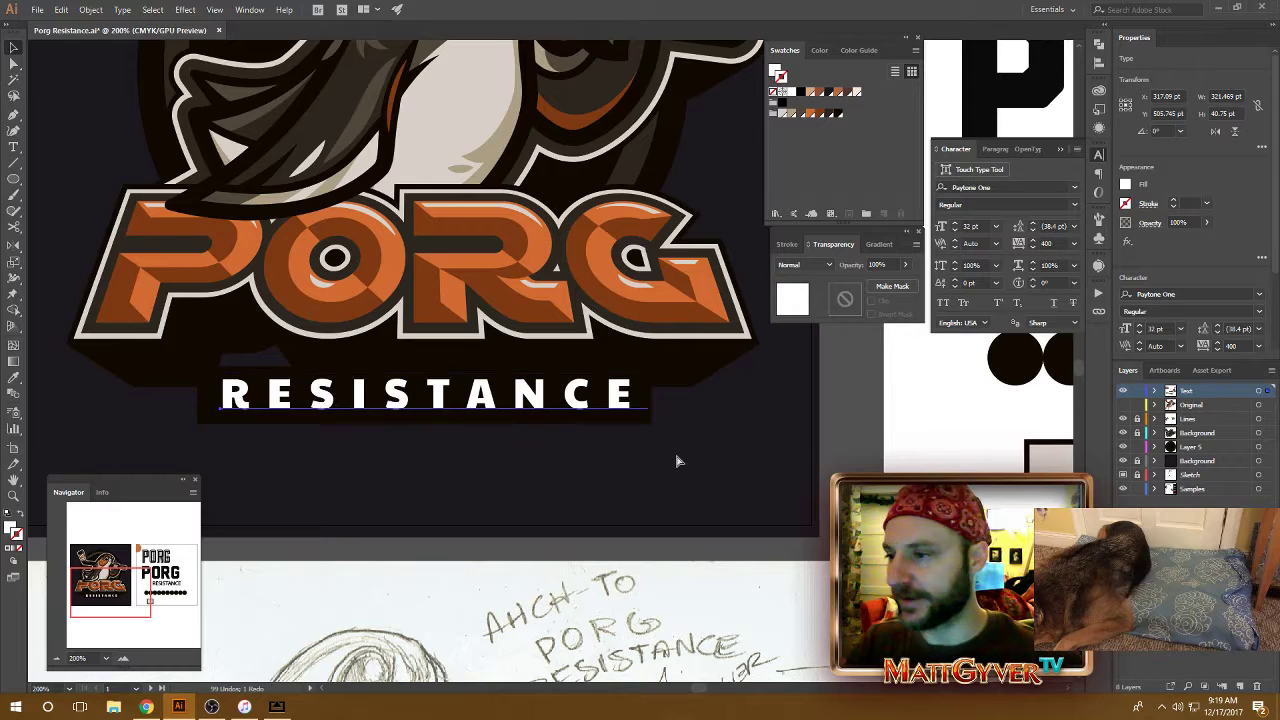
Give the dark bar behind RESISTANCE a 2 pt stroke in the lightest beige swatch
{"action": "key", "text": "ctrl+plus"}
{"action": "left_click", "coordinate": [600, 478]}
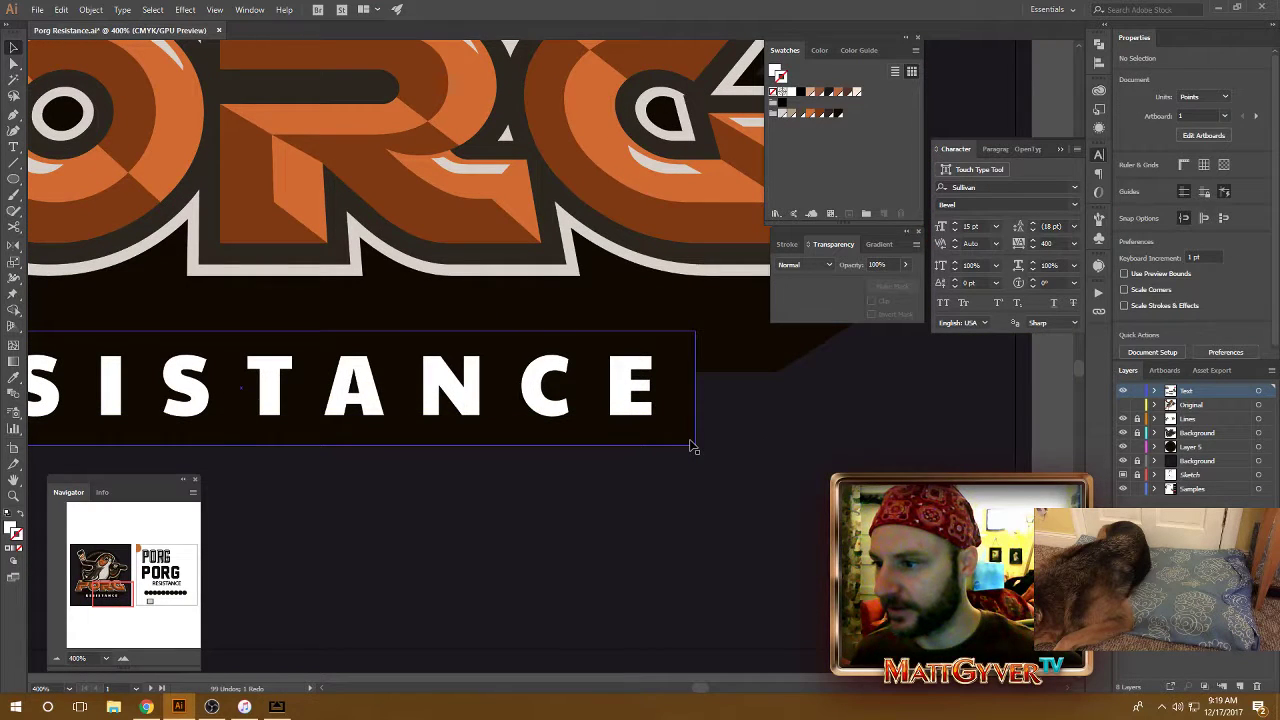
{"action": "left_click", "coordinate": [693, 446]}
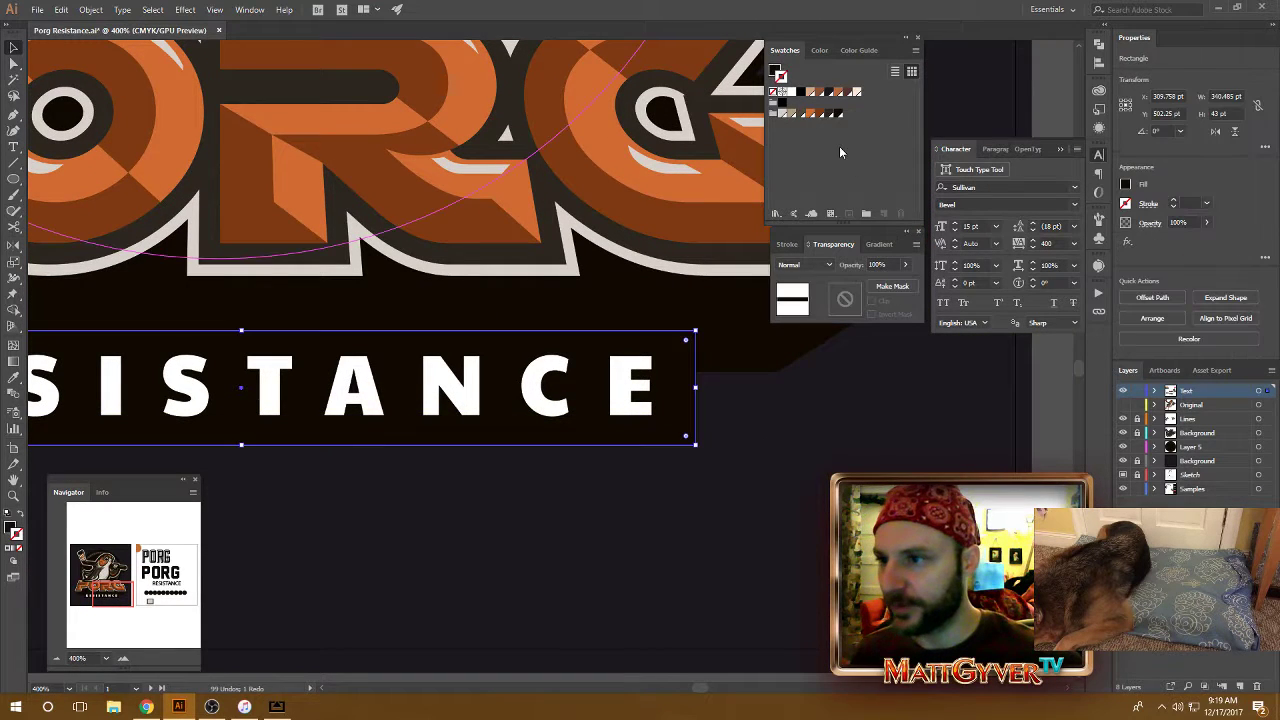
{"action": "left_click", "coordinate": [790, 115]}
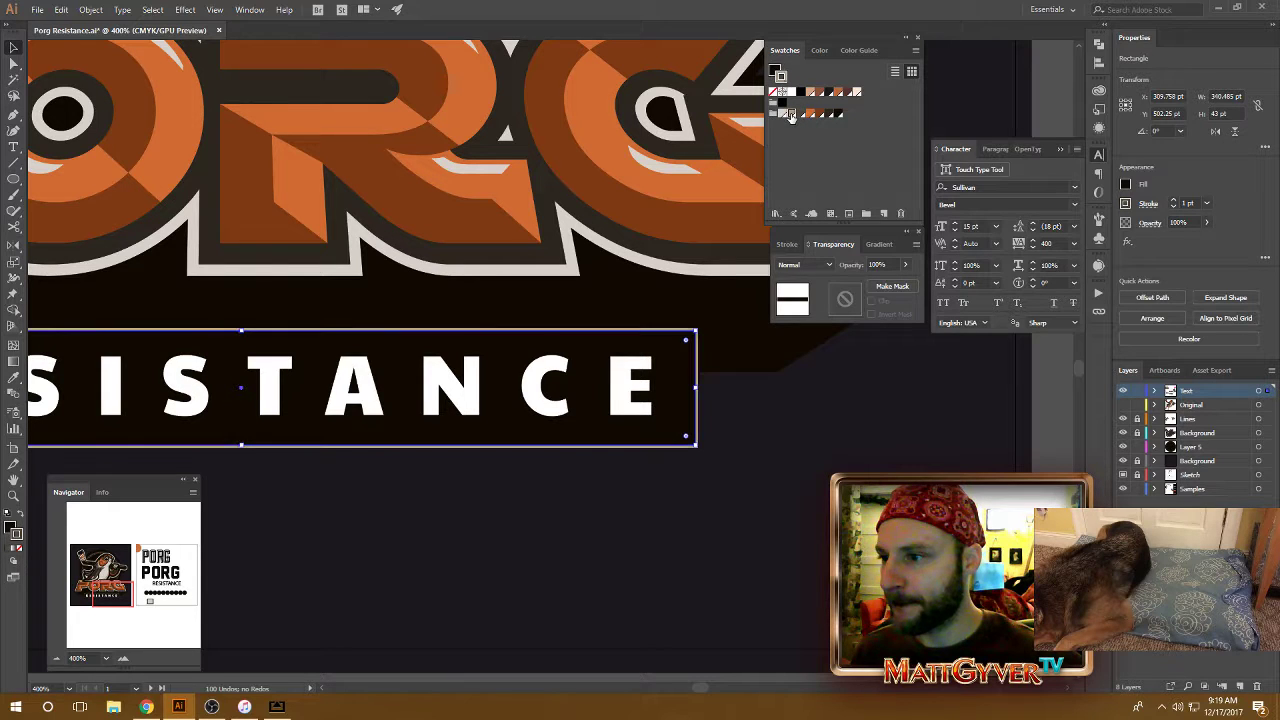
{"action": "left_click", "coordinate": [789, 244]}
{"action": "left_click", "coordinate": [834, 264]}
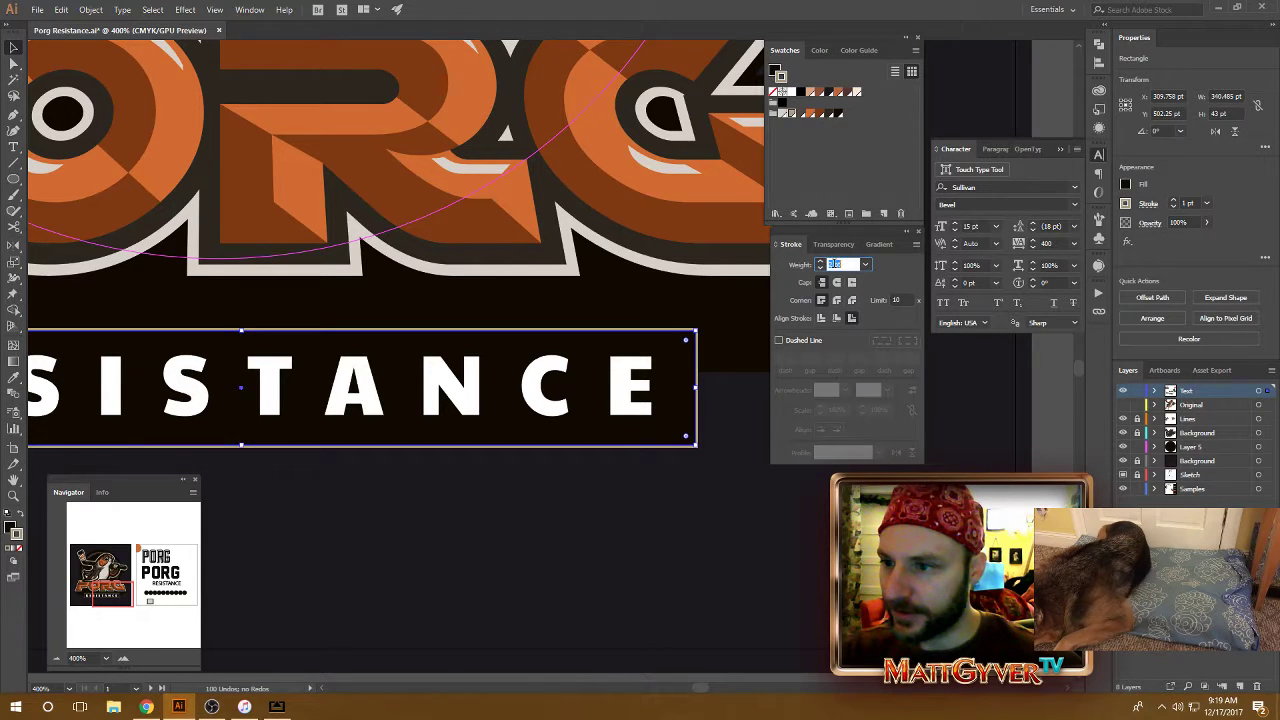
{"action": "type", "text": "2"}
{"action": "key", "text": "Return"}
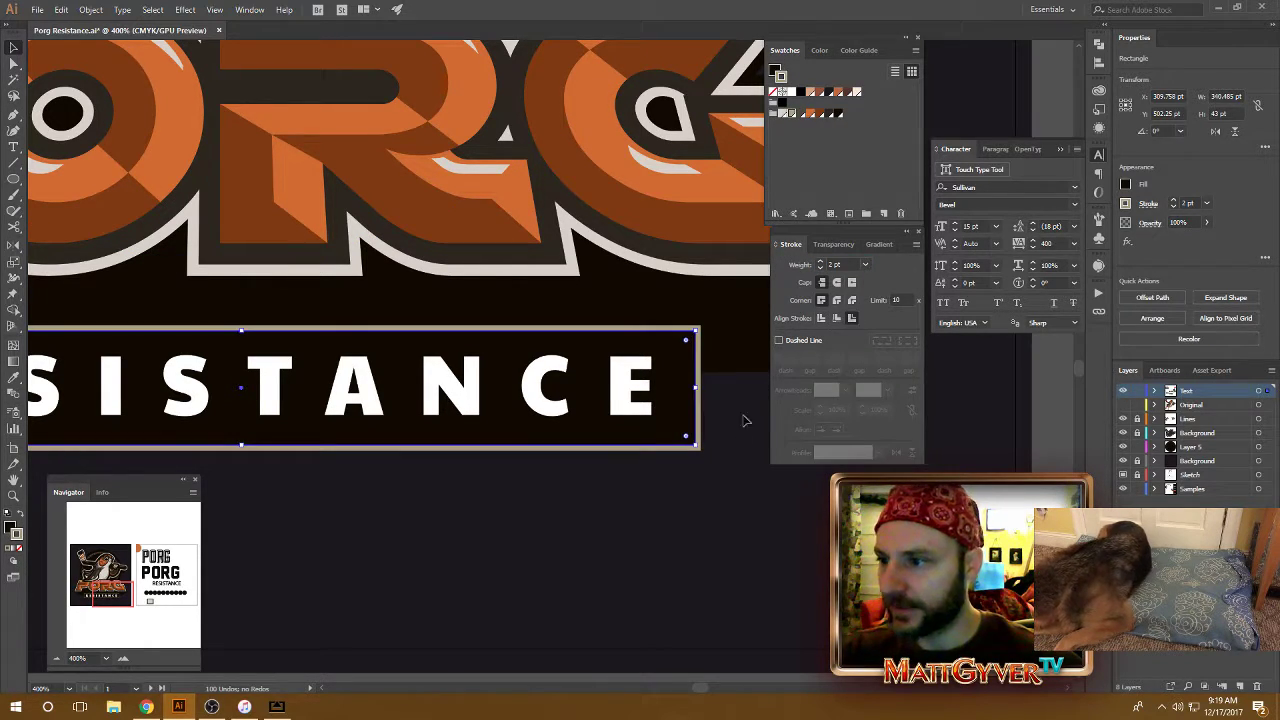
{"action": "left_click", "coordinate": [705, 545]}
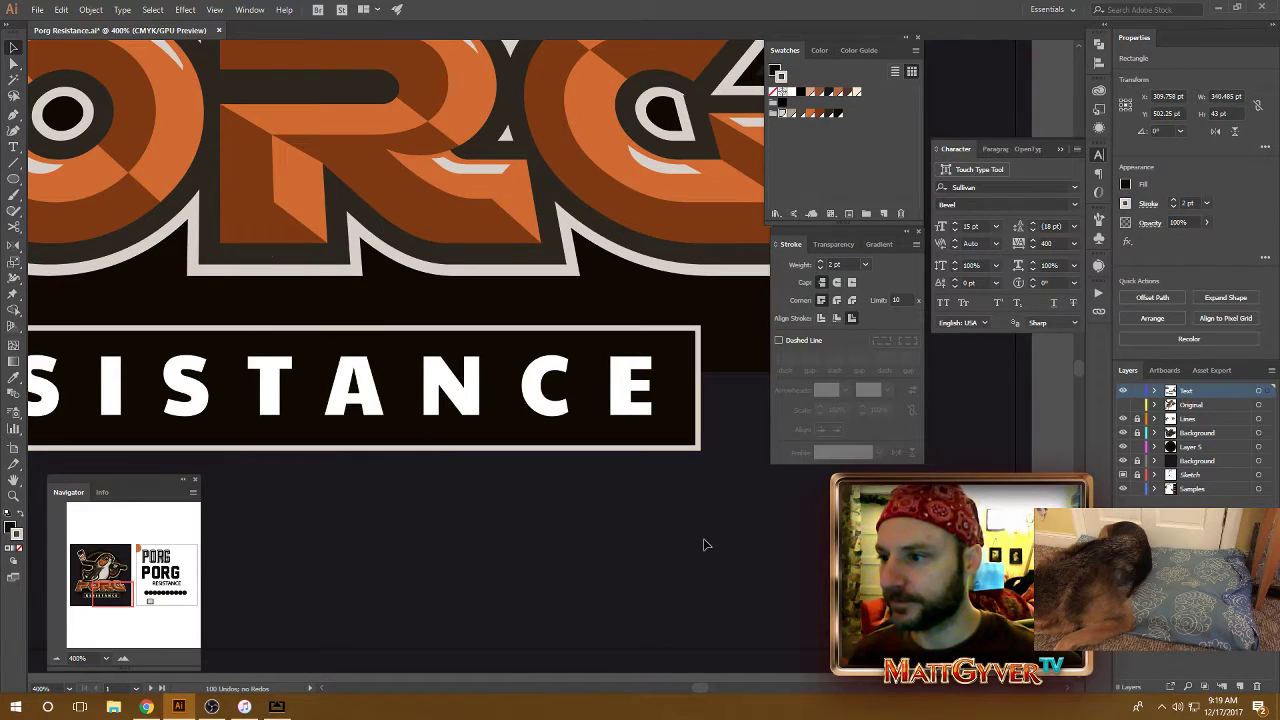
Enlarge the outlined bar around its centre to about 356 pt wide and make it slightly taller than before
{"action": "scroll", "coordinate": [722, 522], "scroll_direction": "down", "scroll_amount": 5}
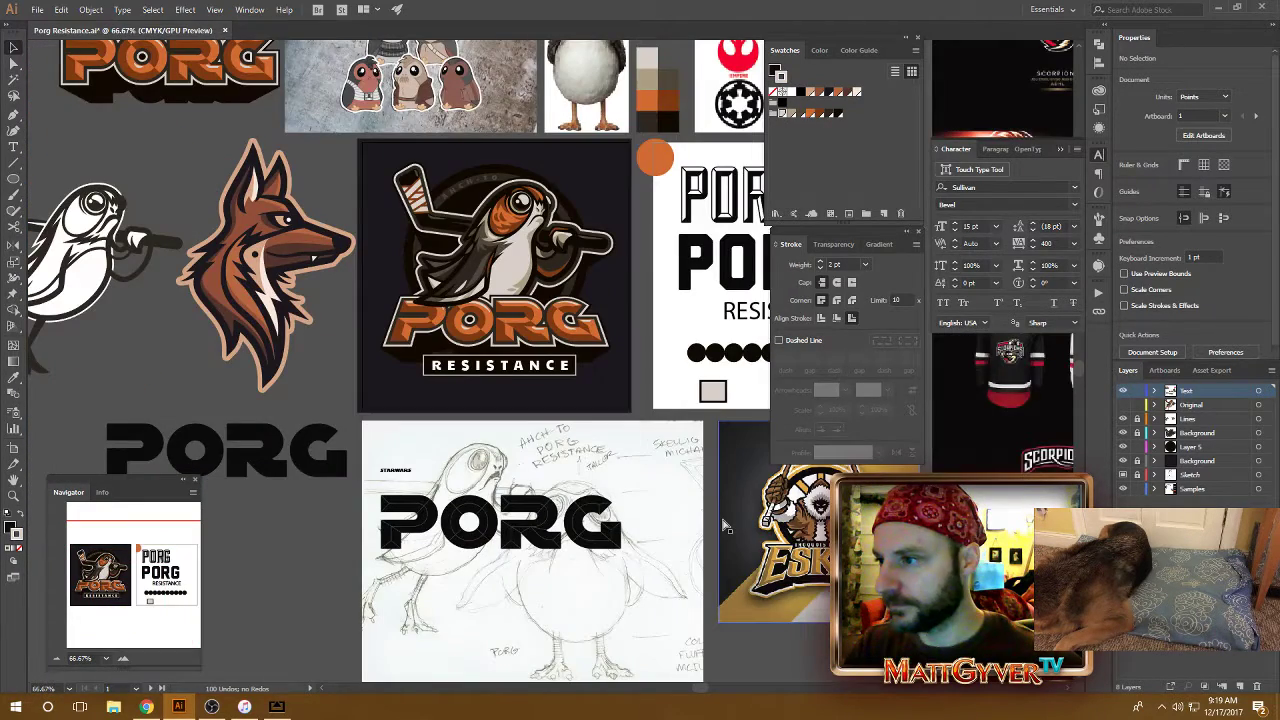
{"action": "scroll", "coordinate": [553, 361], "scroll_direction": "up", "scroll_amount": 5}
{"action": "left_click", "coordinate": [662, 428]}
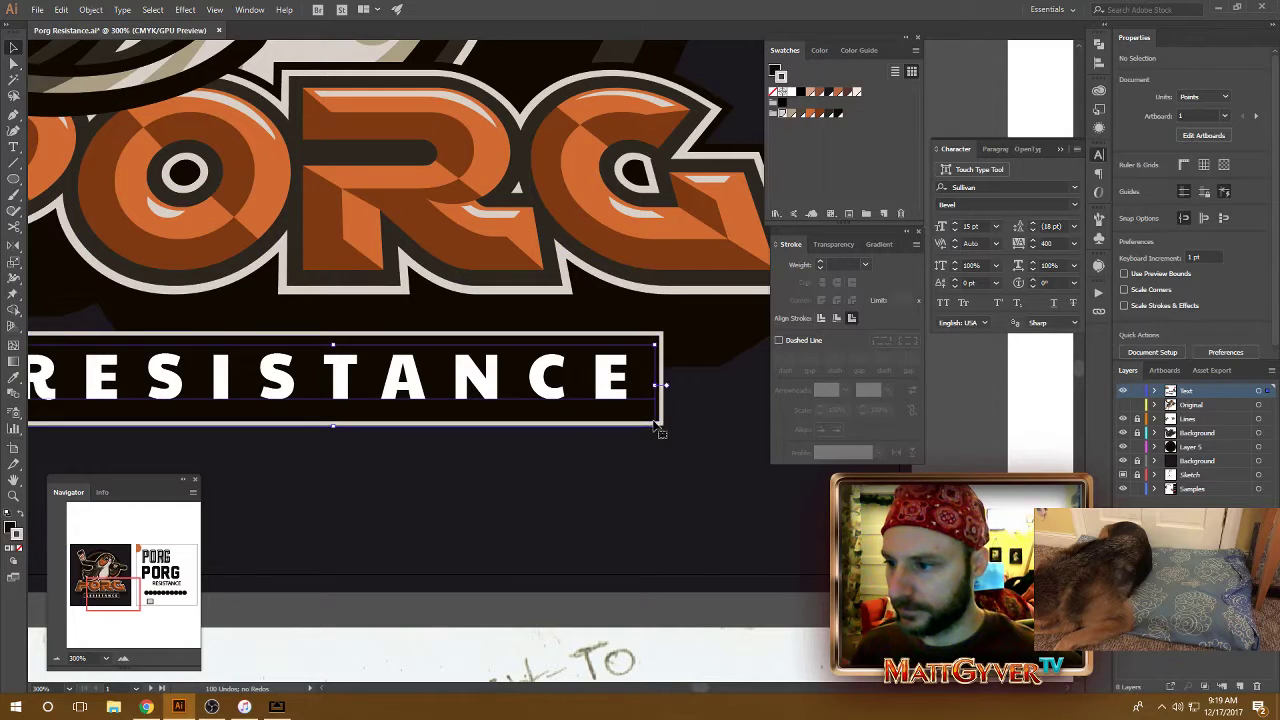
{"action": "left_click", "coordinate": [662, 426]}
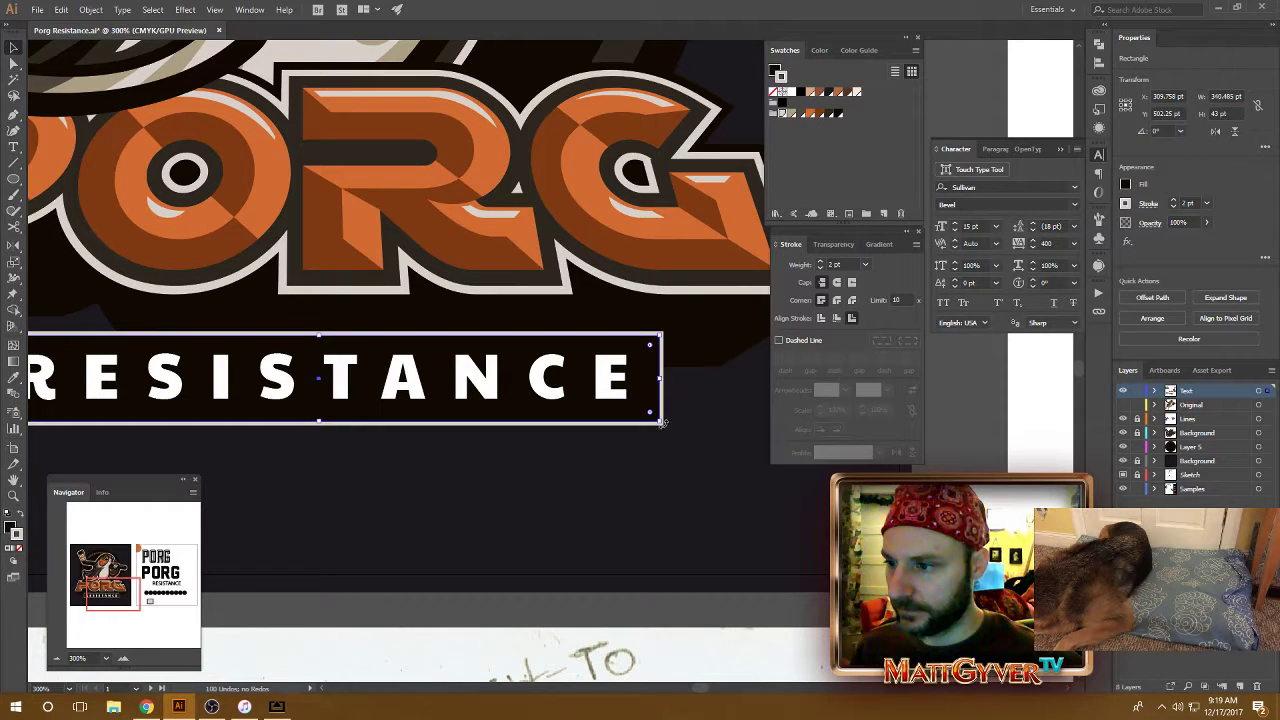
{"action": "mouse_move", "coordinate": [662, 424]}
{"action": "left_mouse_down"}
{"action": "mouse_move", "coordinate": [677, 437]}
{"action": "mouse_move", "coordinate": [678, 426]}
{"action": "left_mouse_up"}
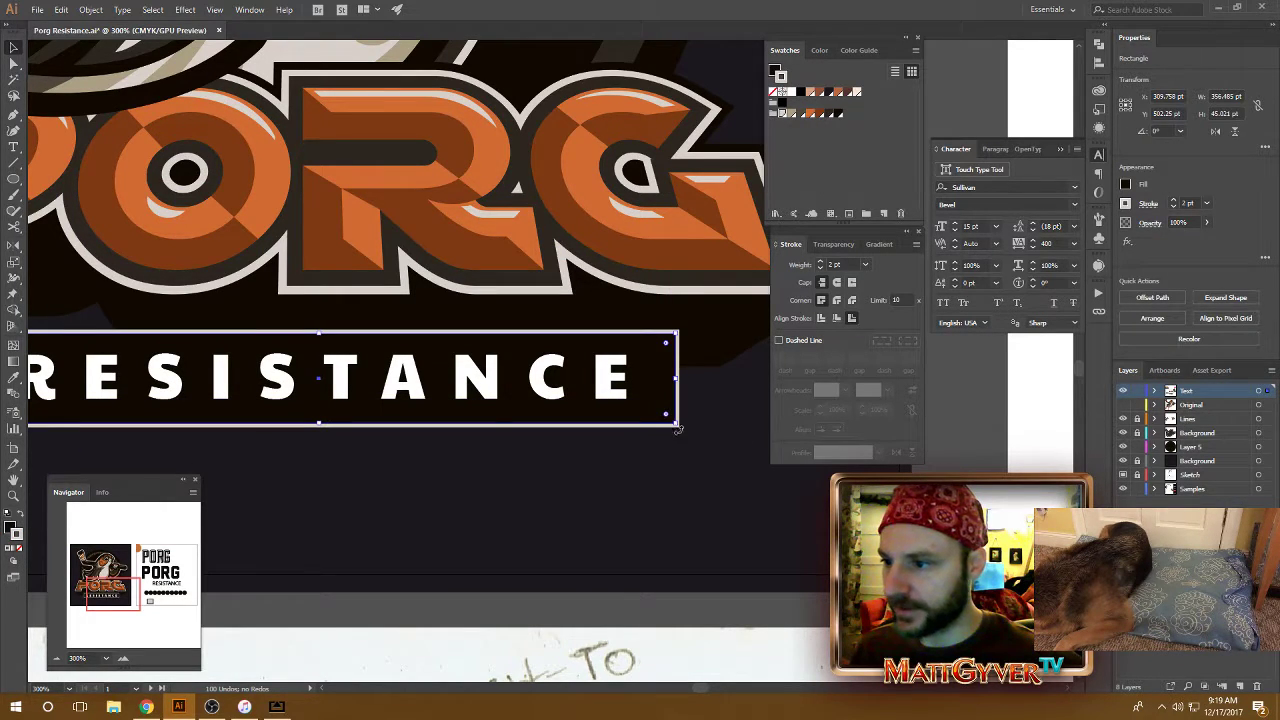
{"action": "left_click_drag", "start_coordinate": [317, 421], "coordinate": [315, 434]}
{"action": "left_click", "coordinate": [495, 509]}
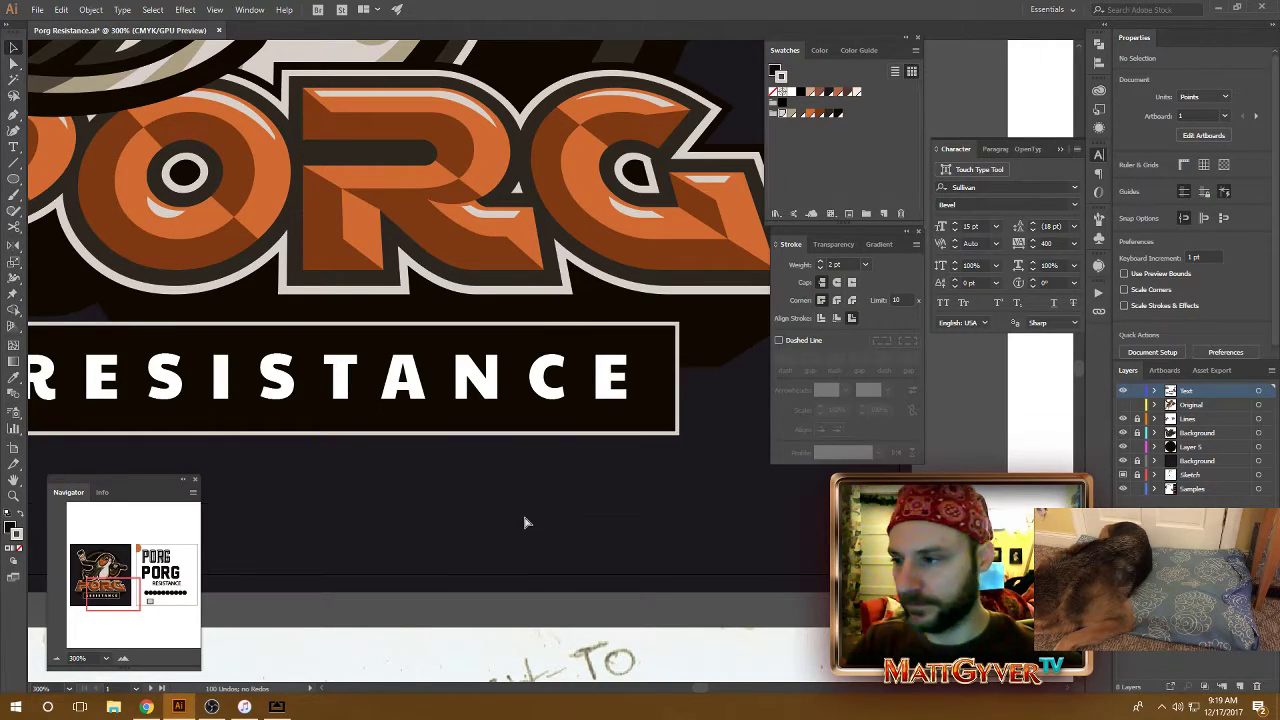
Centre-align the RESISTANCE text and move it back over the dark bar
{"action": "scroll", "coordinate": [564, 511], "scroll_direction": "down", "scroll_amount": 4}
{"action": "scroll", "coordinate": [564, 511], "scroll_direction": "up", "scroll_amount": 4}
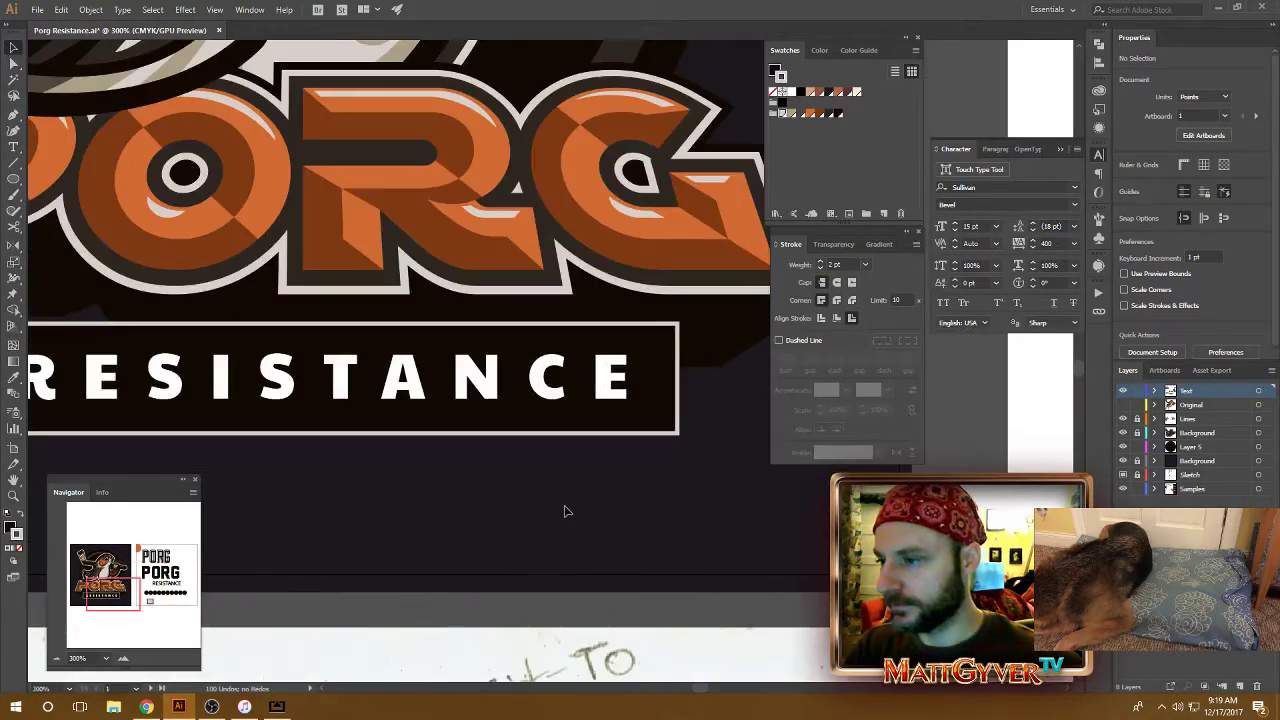
{"action": "scroll", "coordinate": [614, 571], "scroll_direction": "up", "scroll_amount": 3}
{"action": "left_click", "coordinate": [668, 455]}
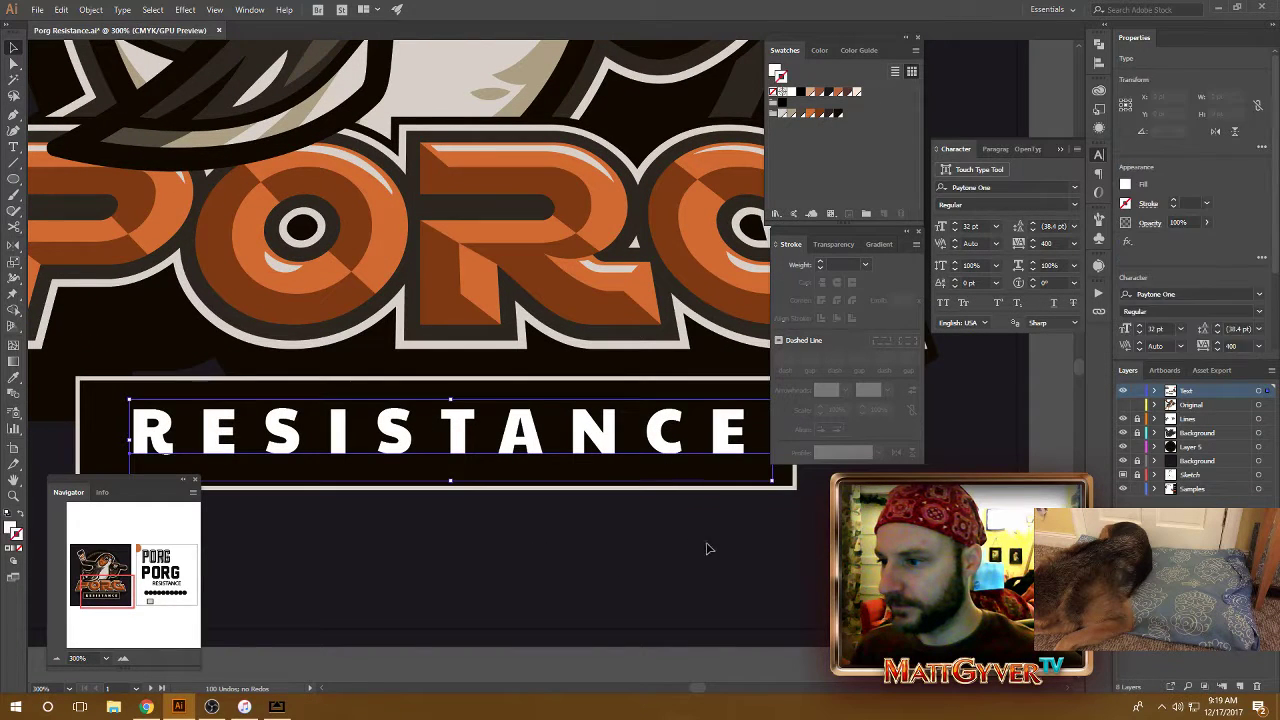
{"action": "left_click", "coordinate": [694, 451], "text": "shift"}
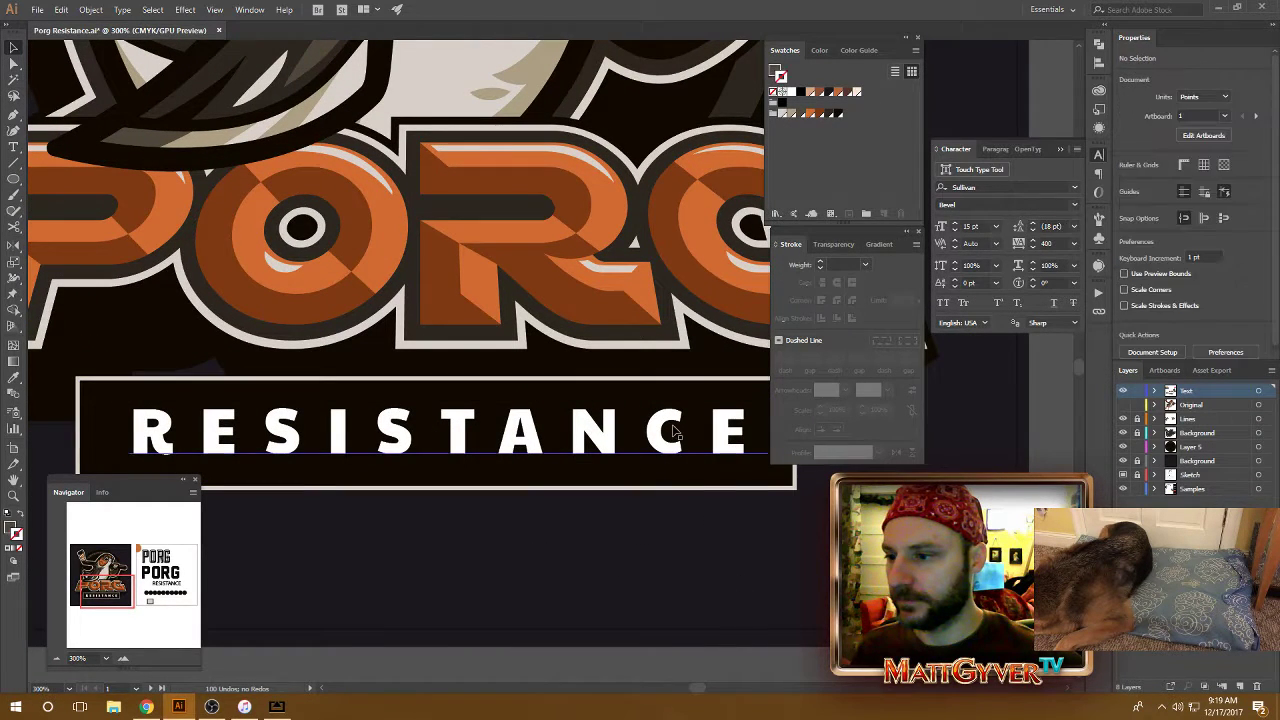
{"action": "key", "text": "ctrl+z"}
{"action": "left_click", "coordinate": [988, 149]}
{"action": "left_click", "coordinate": [964, 171]}
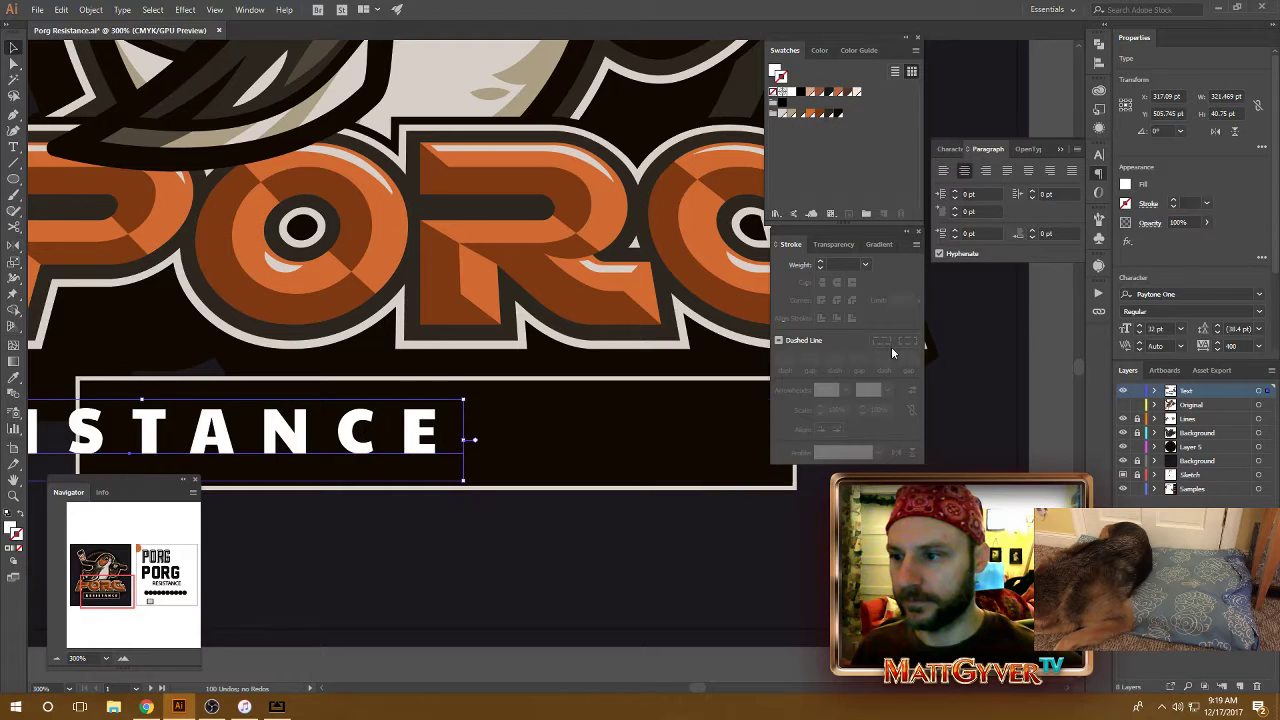
{"action": "left_click", "coordinate": [466, 480]}
{"action": "left_click_drag", "start_coordinate": [430, 440], "coordinate": [667, 440]}
Centre the RESISTANCE text and its bar together horizontally on the artboard
{"action": "left_click_drag", "start_coordinate": [697, 545], "coordinate": [614, 449]}
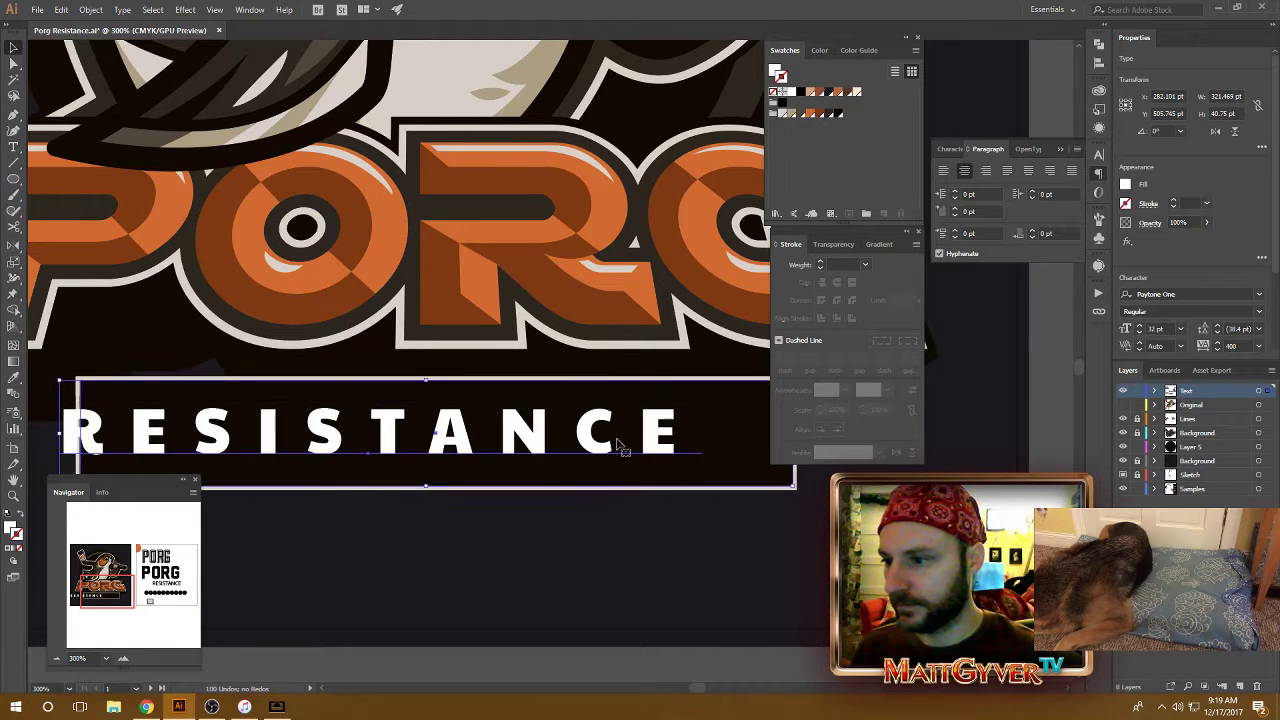
{"action": "left_click", "coordinate": [1099, 62]}
{"action": "left_click", "coordinate": [1068, 148]}
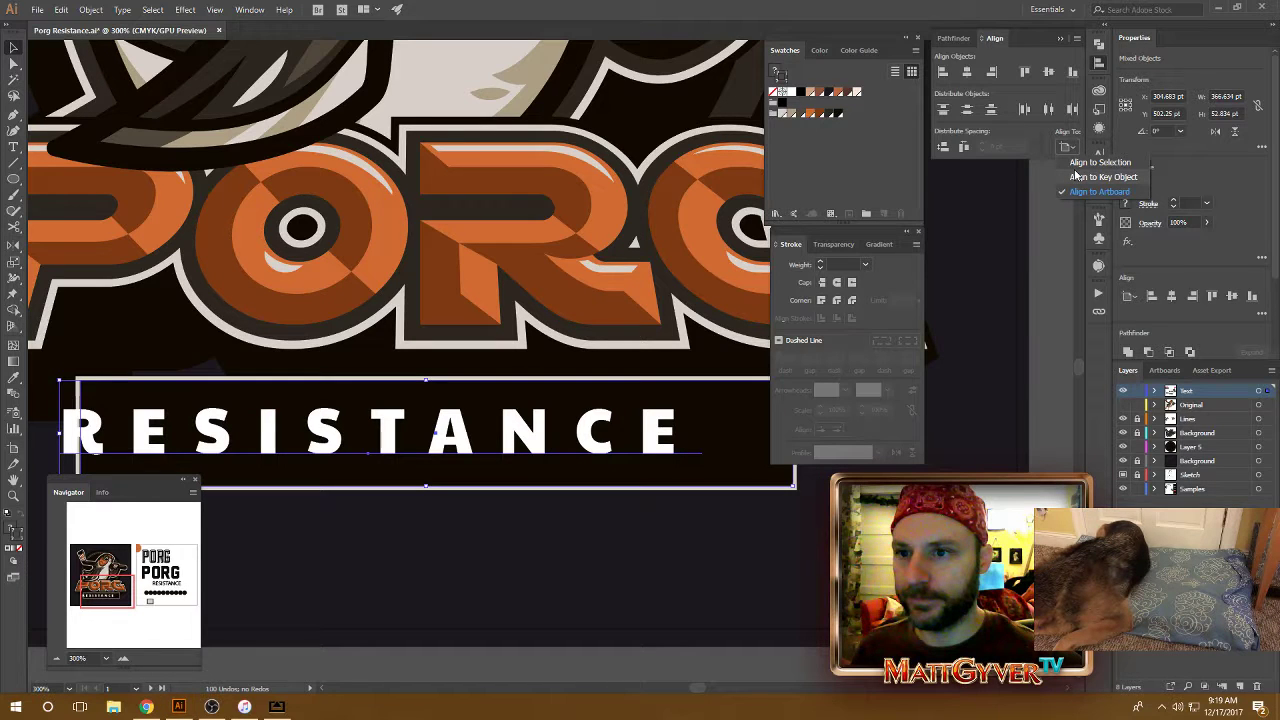
{"action": "left_click", "coordinate": [1077, 174]}
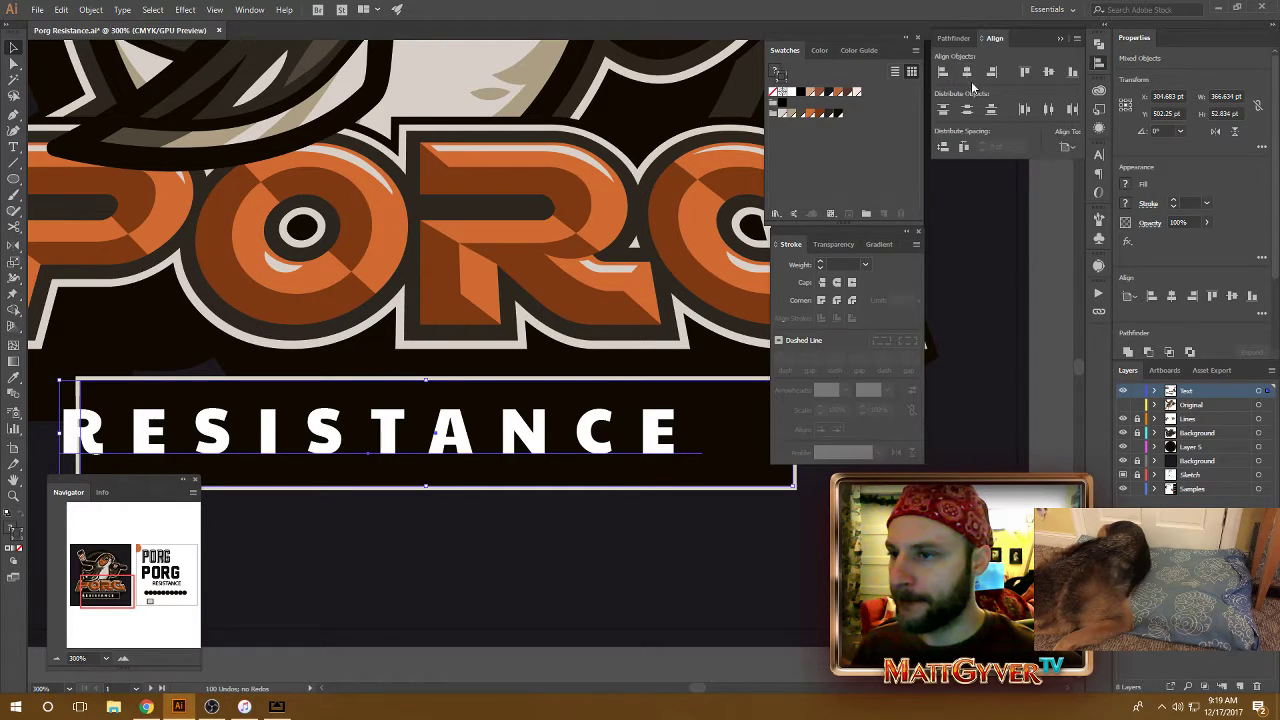
{"action": "left_click", "coordinate": [966, 72]}
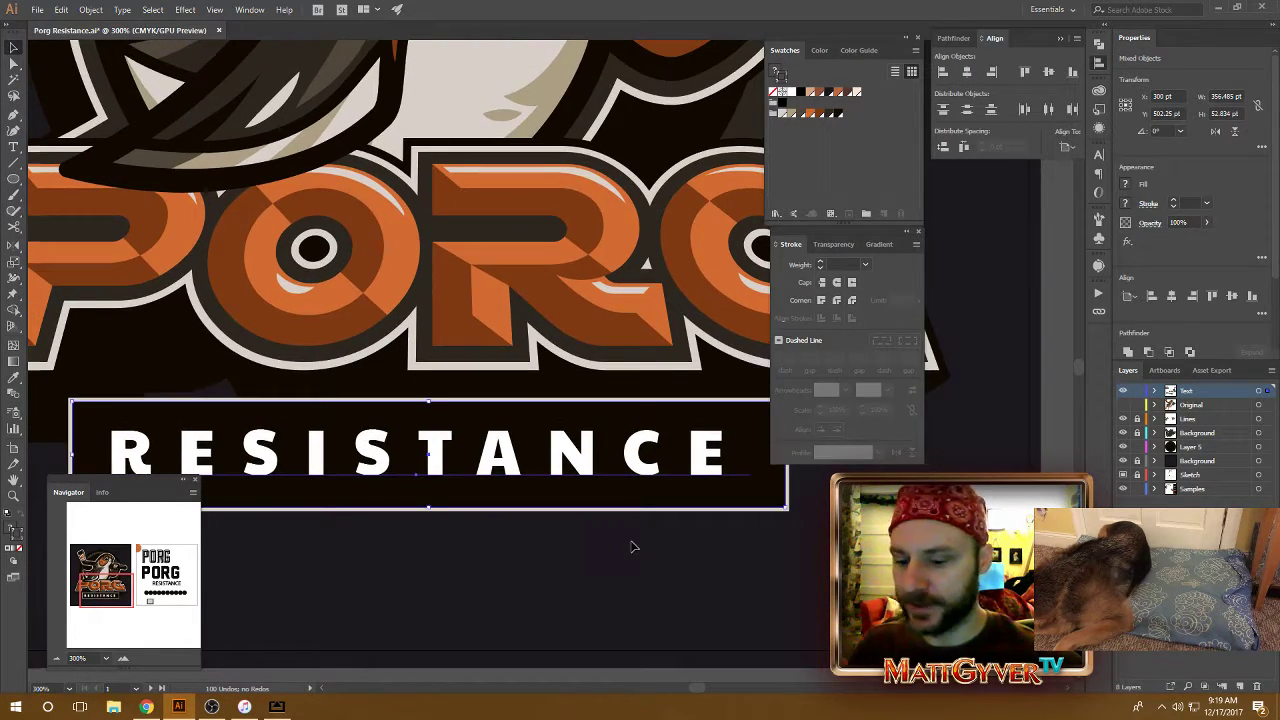
{"action": "key", "text": "ctrl+minus"}
{"action": "key", "text": "ctrl+minus"}
{"action": "left_click_drag", "start_coordinate": [636, 429], "coordinate": [554, 440]}
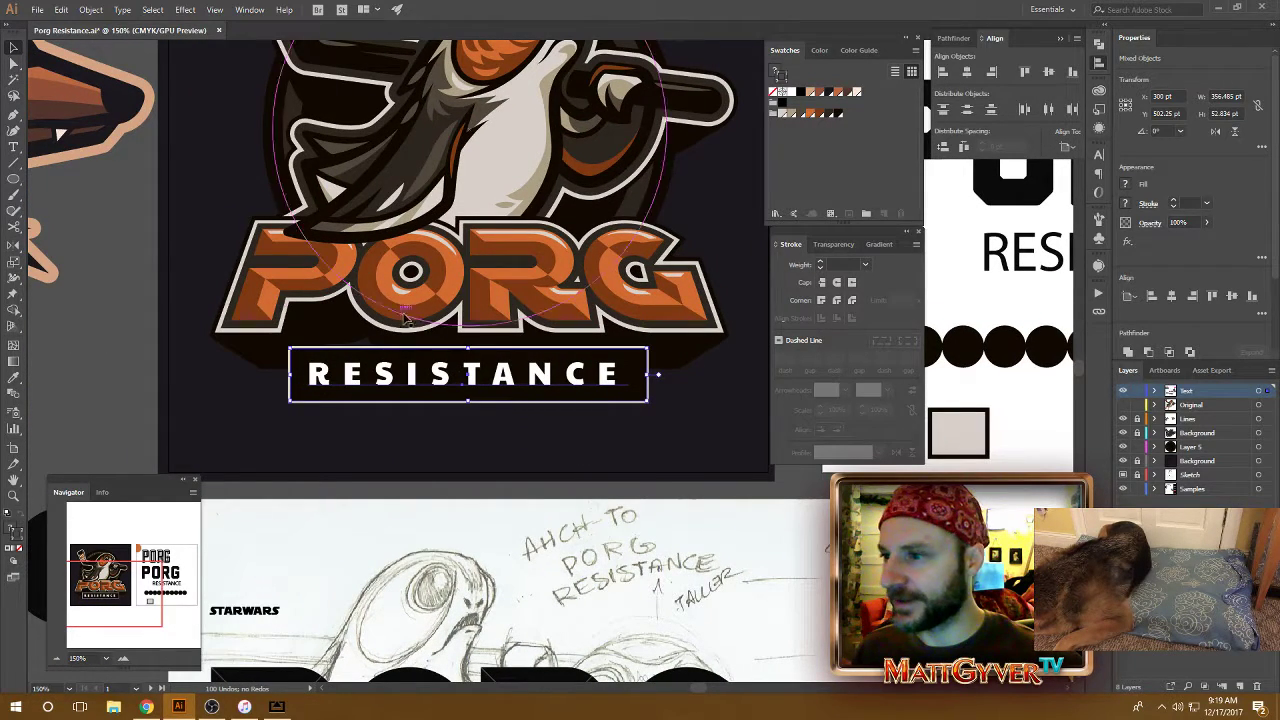
{"action": "left_click", "coordinate": [572, 380]}
{"action": "left_click", "coordinate": [638, 466]}
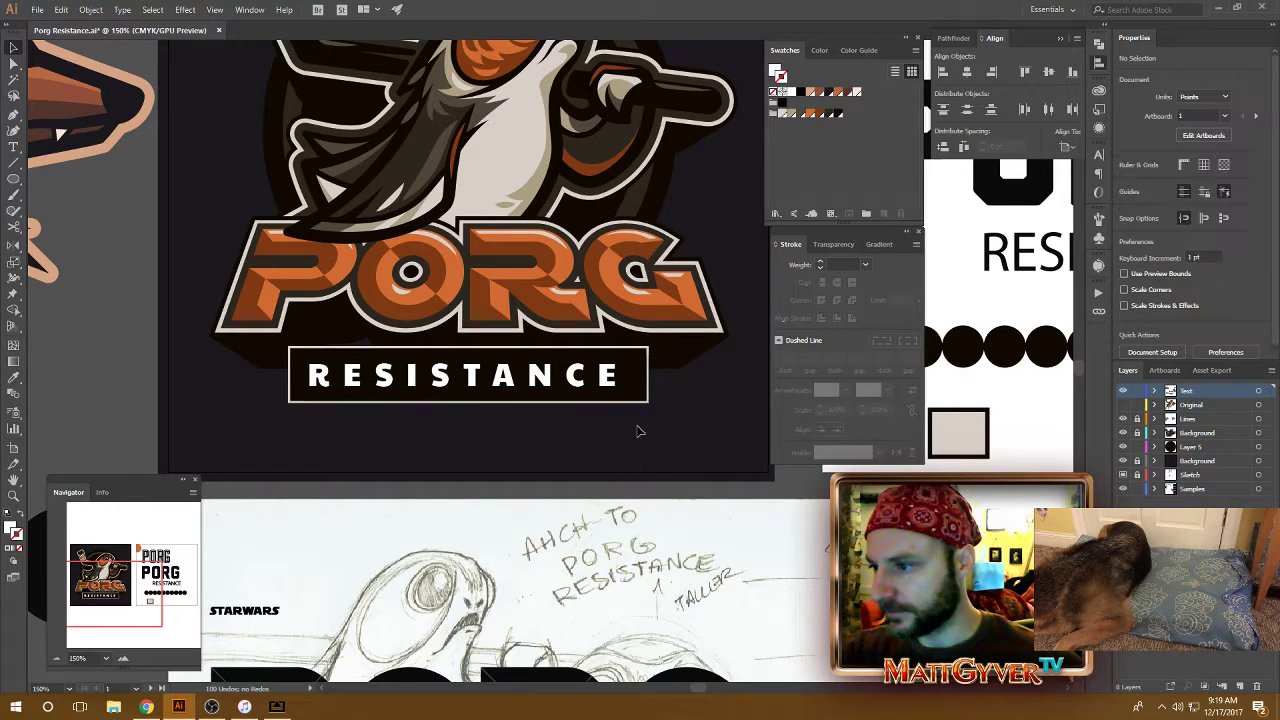
Nudge the RESISTANCE text 6 pt to the right to balance the spacing within its bar
{"action": "left_click", "coordinate": [643, 400]}
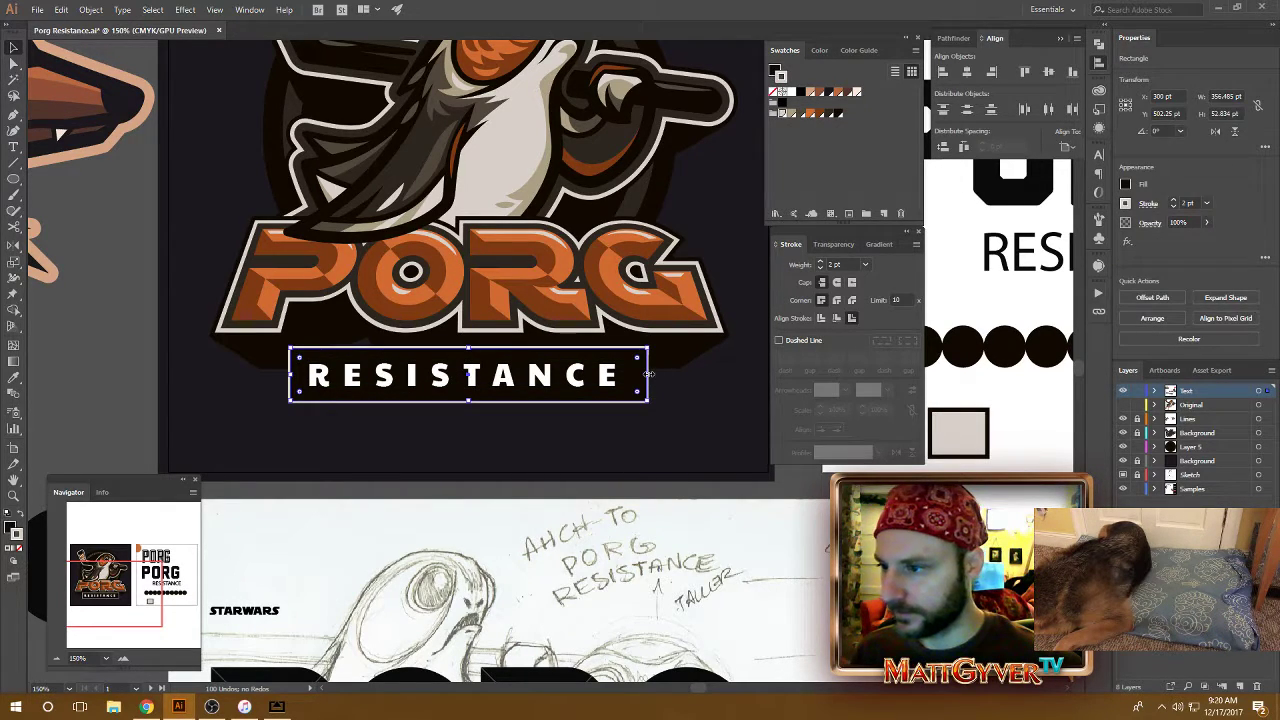
{"action": "double_click", "coordinate": [618, 389]}
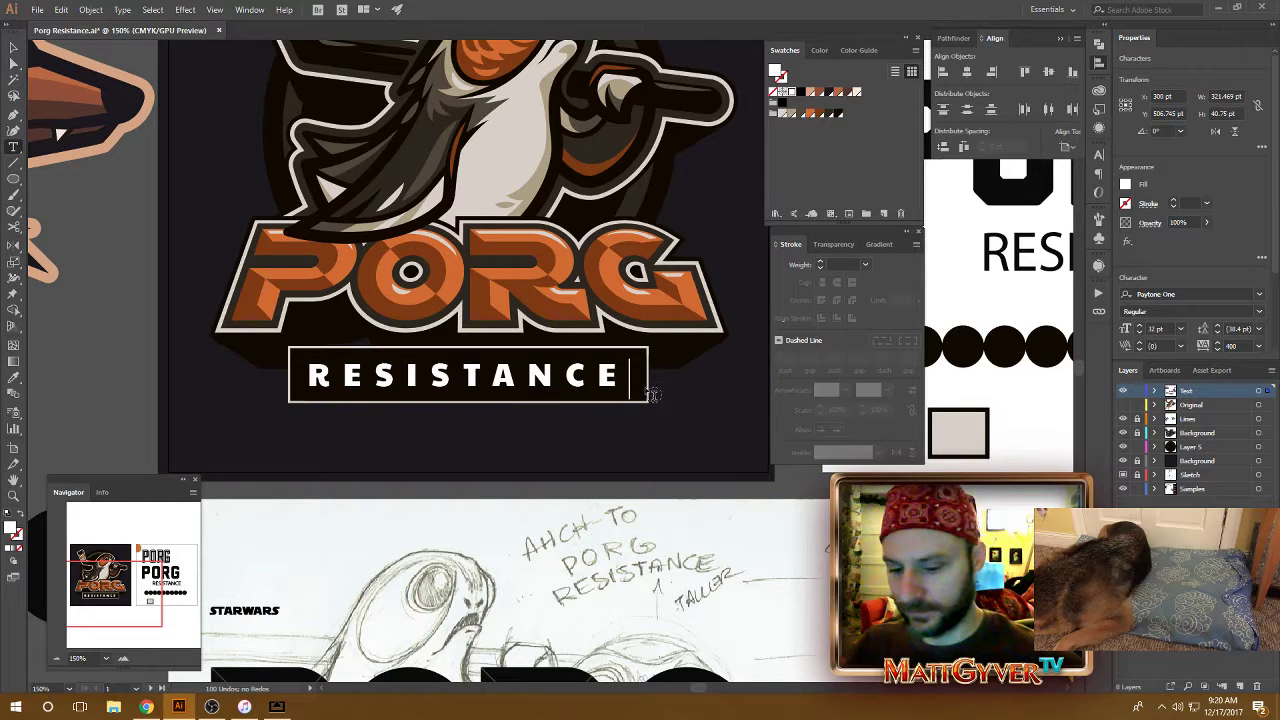
{"action": "key", "text": "Escape"}
{"action": "left_click", "coordinate": [648, 386]}
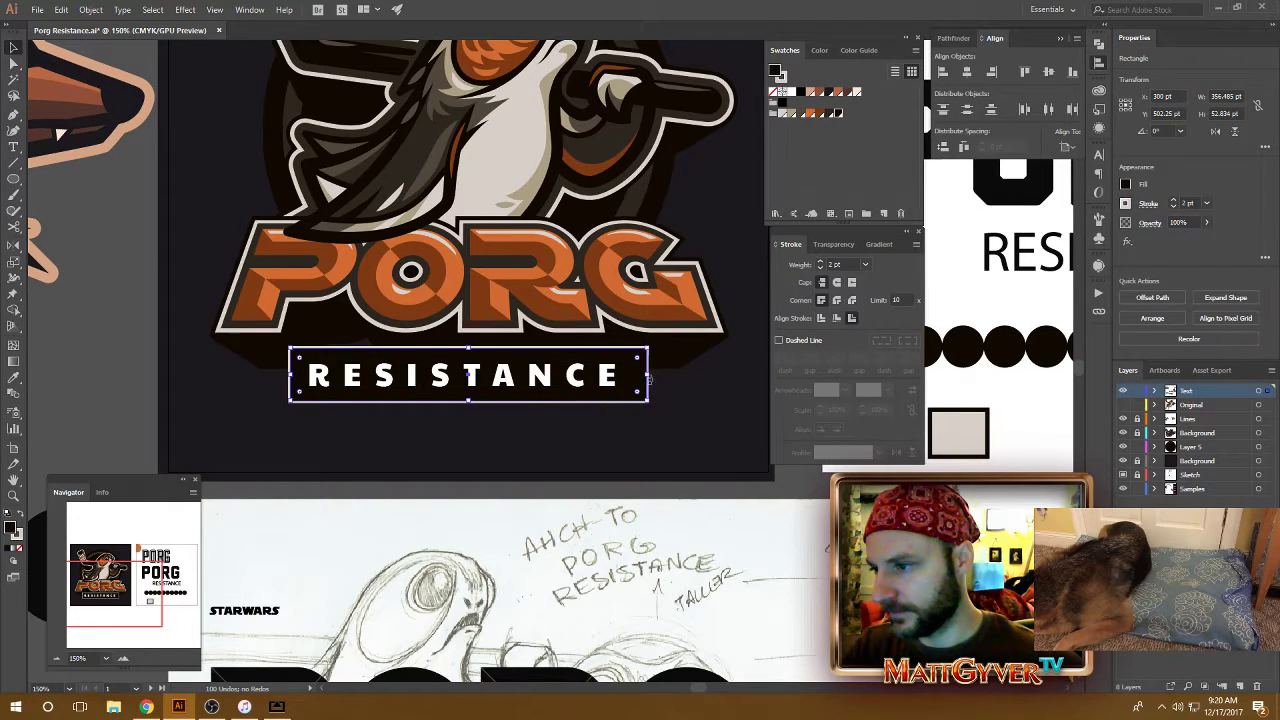
{"action": "left_click", "coordinate": [614, 385]}
{"action": "key", "text": "Right"}
{"action": "key", "text": "Right"}
{"action": "key", "text": "Right"}
{"action": "key", "text": "Right"}
{"action": "key", "text": "Right"}
{"action": "key", "text": "Right"}
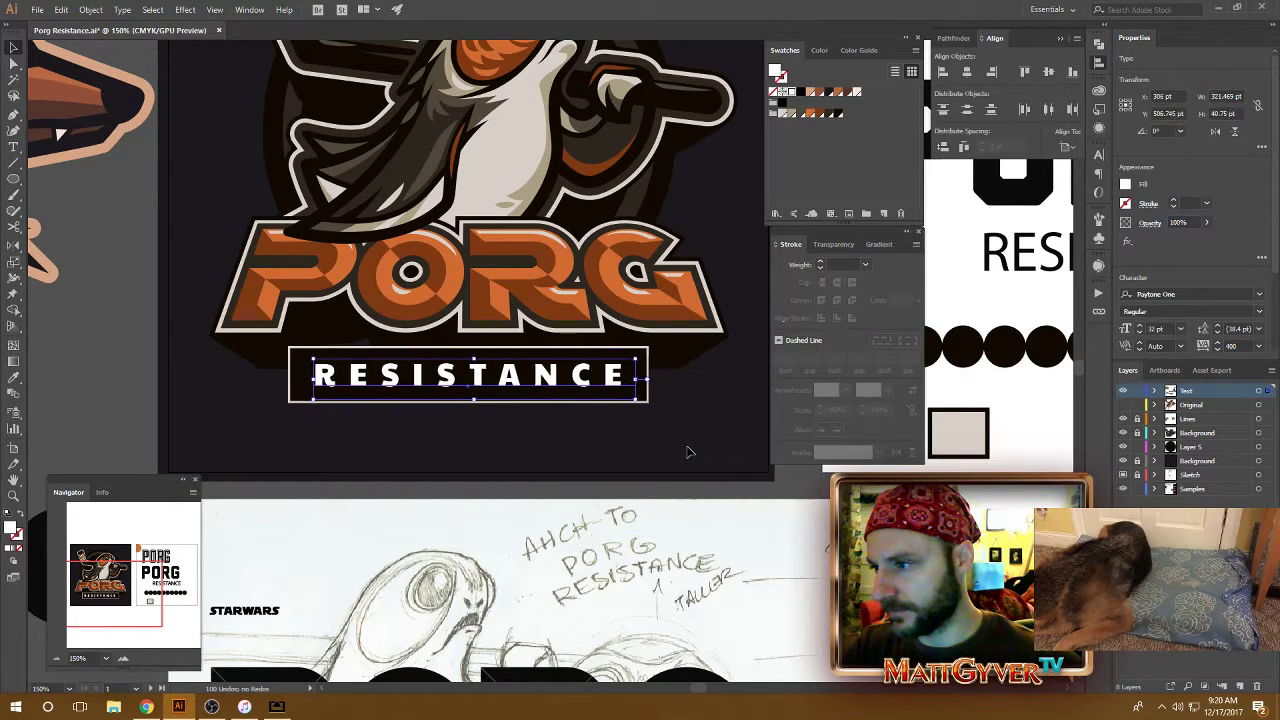
{"action": "left_click", "coordinate": [688, 452]}
Set the stroke weight of the bar around RESISTANCE to 4 pt
{"action": "left_click", "coordinate": [645, 401]}
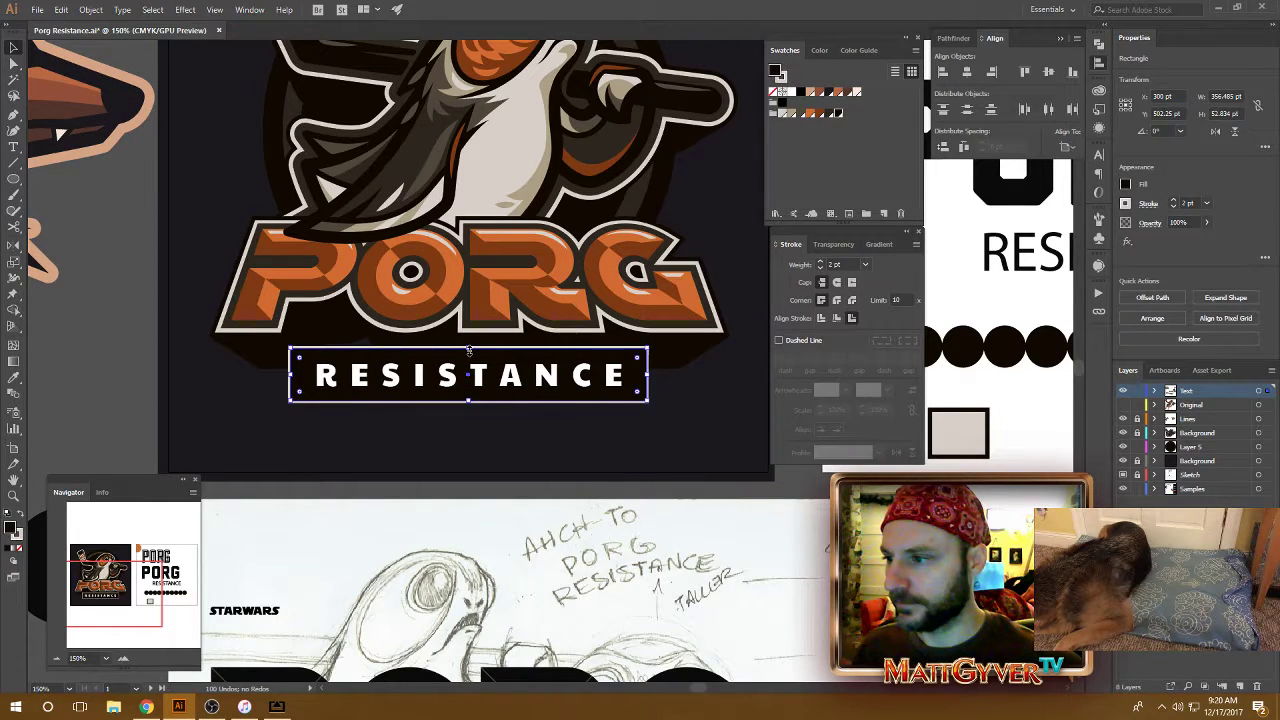
{"action": "left_click", "coordinate": [849, 263]}
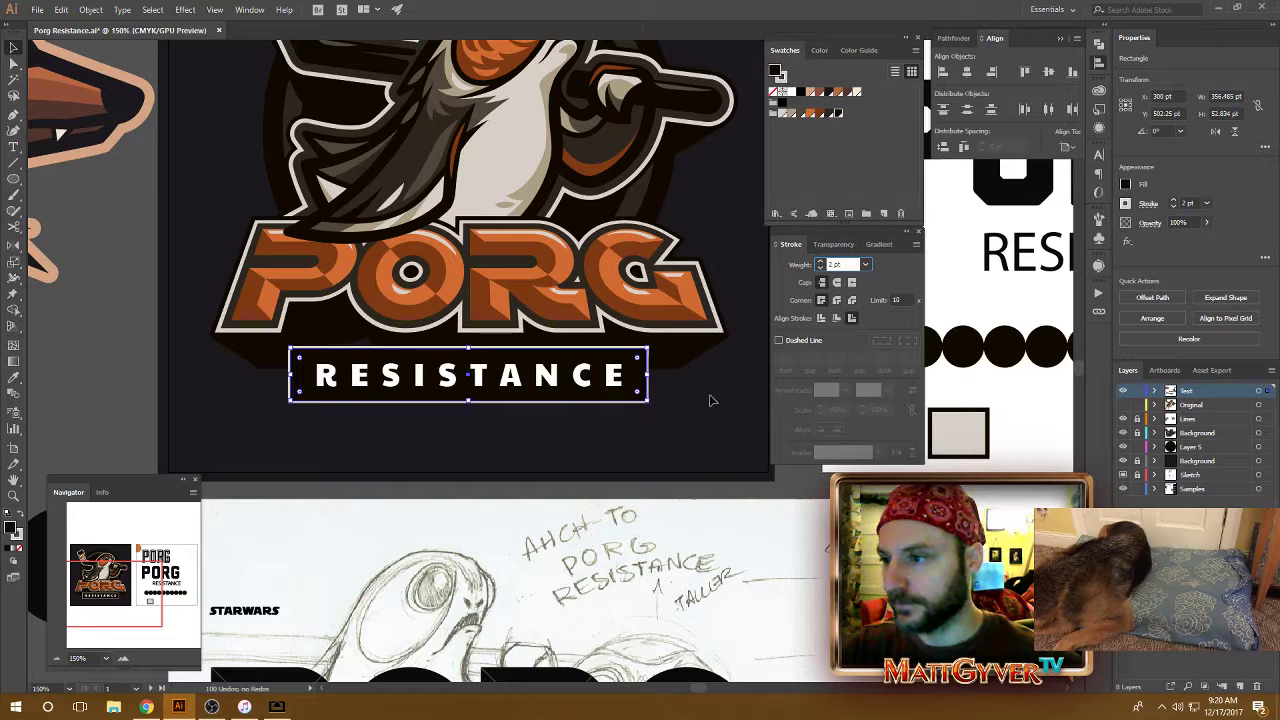
{"action": "key", "text": "Up"}
{"action": "key", "text": "Up"}
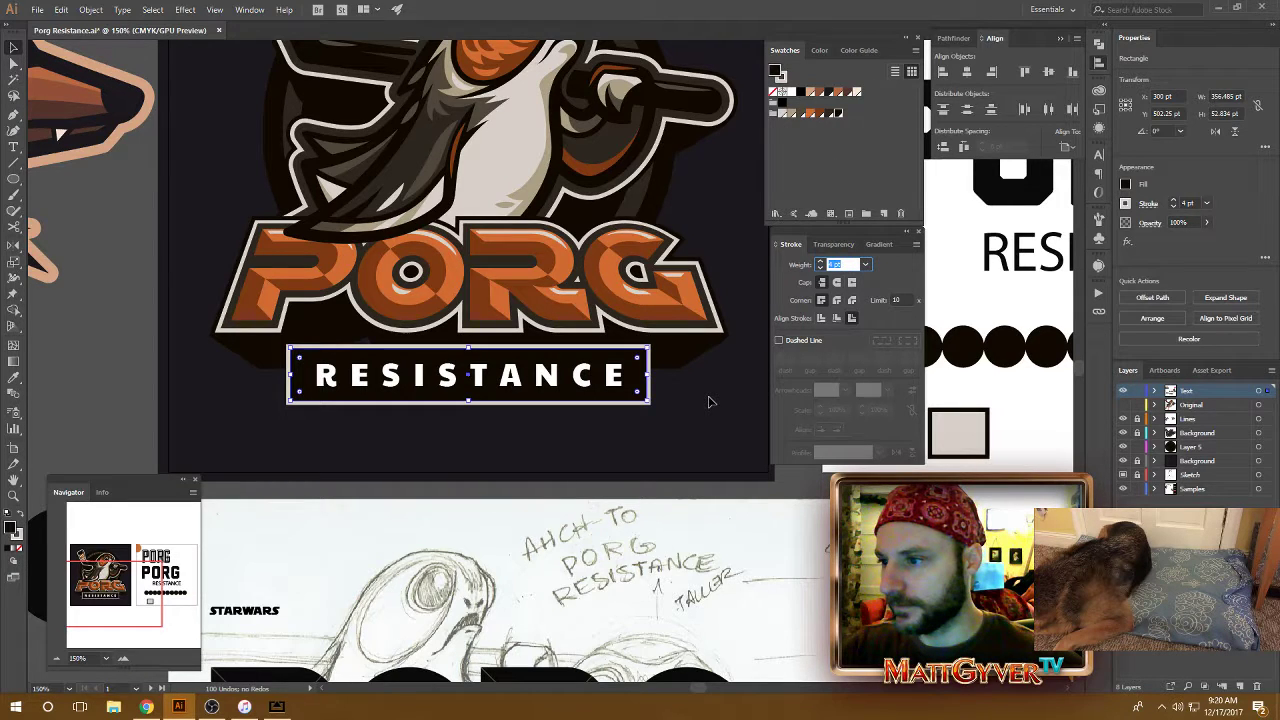
{"action": "left_click", "coordinate": [708, 401]}
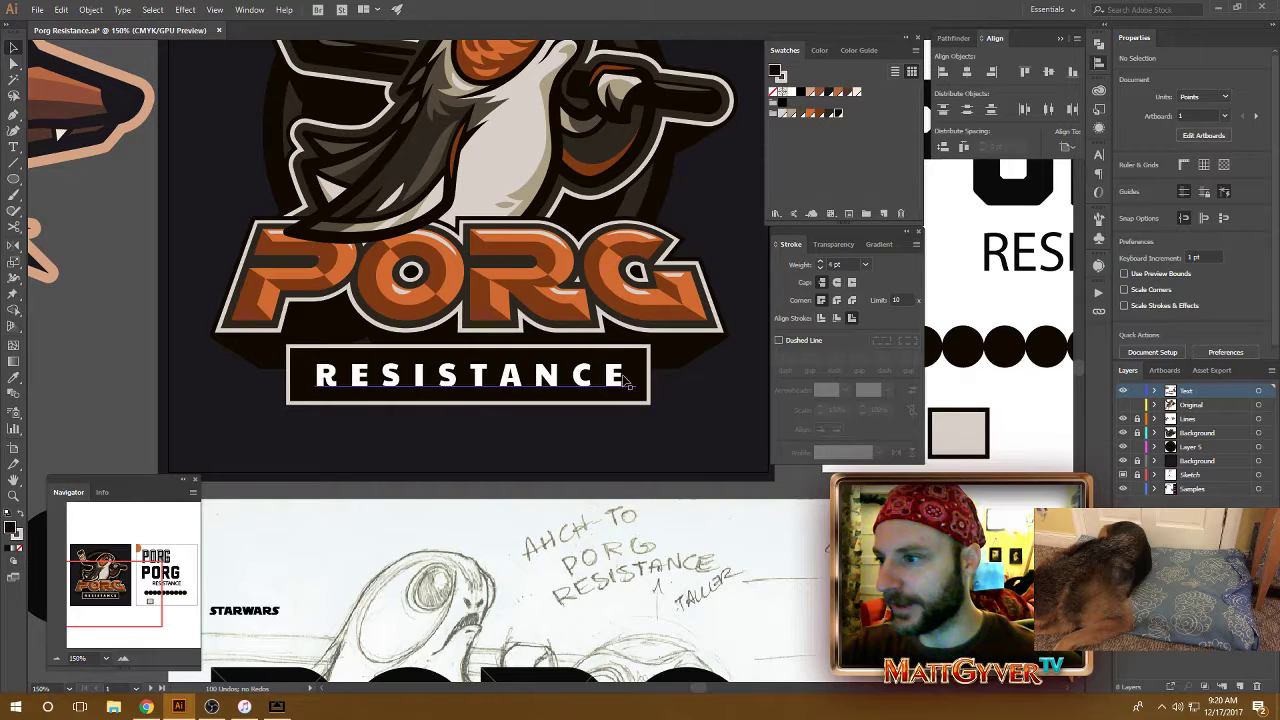
Group the RESISTANCE text with its outlined bar
{"action": "scroll", "coordinate": [652, 402], "scroll_direction": "down", "scroll_amount": 5}
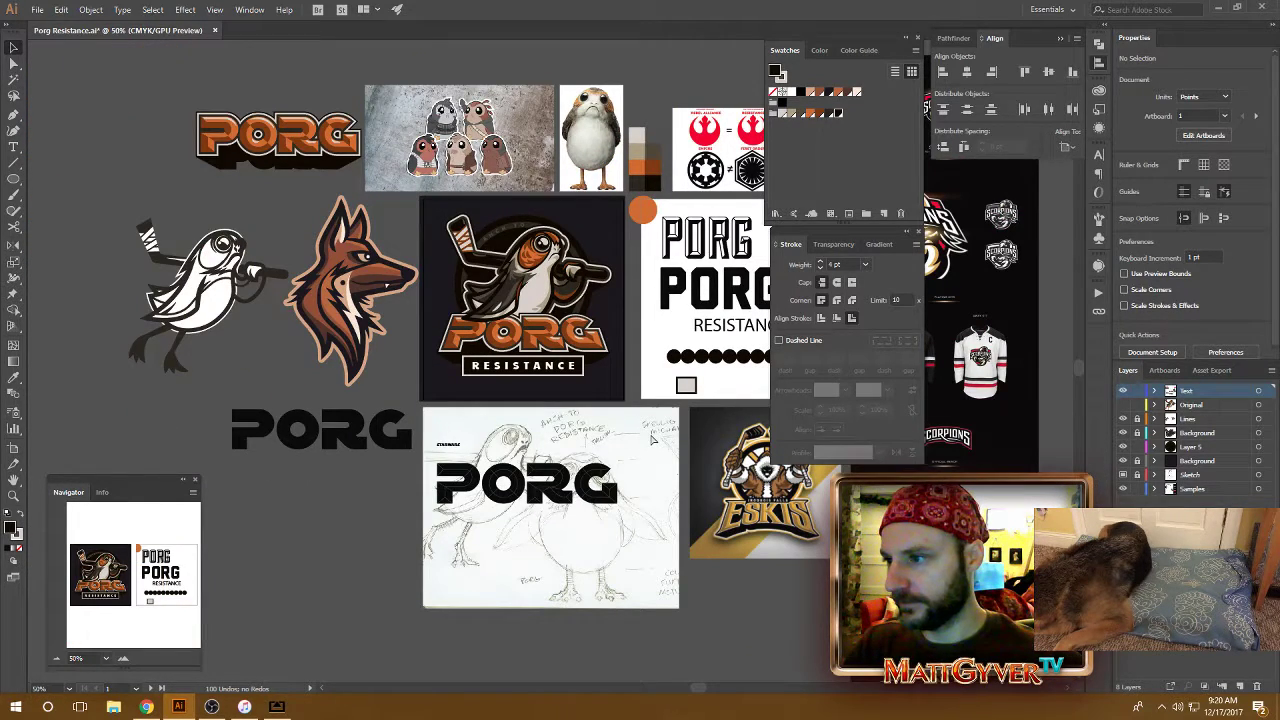
{"action": "scroll", "coordinate": [652, 438], "scroll_direction": "up", "scroll_amount": 5}
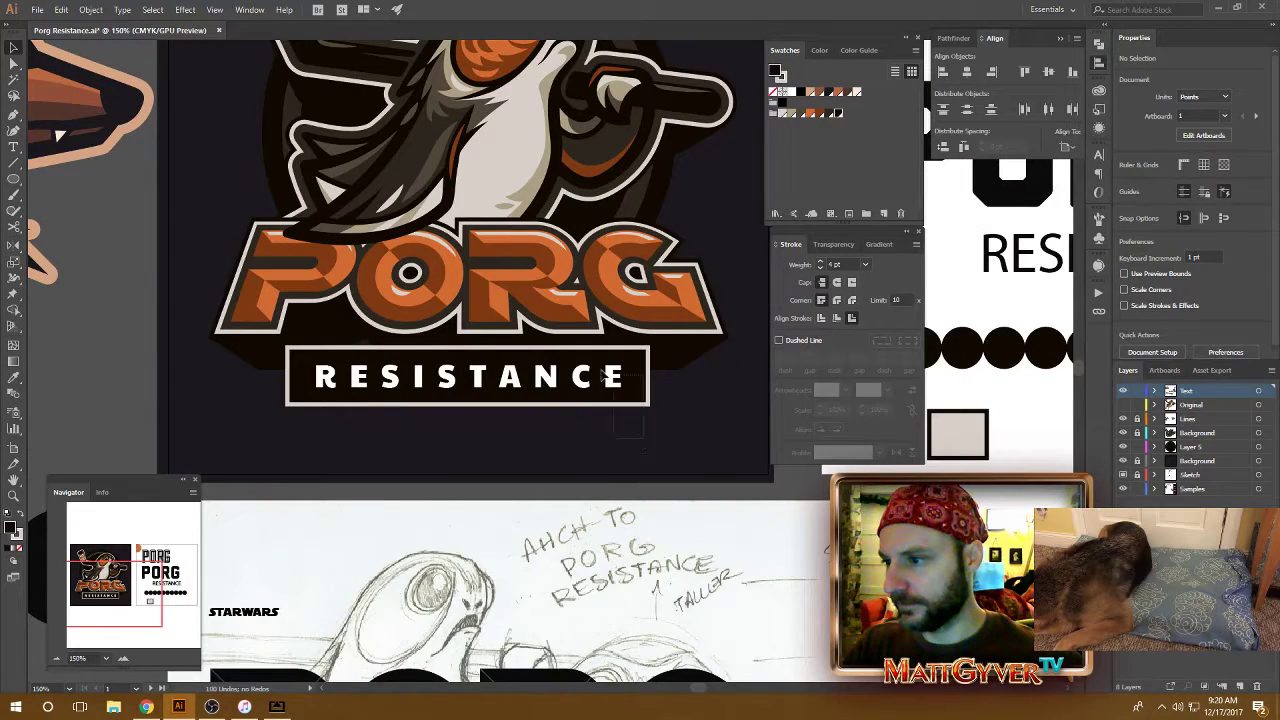
{"action": "left_click", "coordinate": [660, 431]}
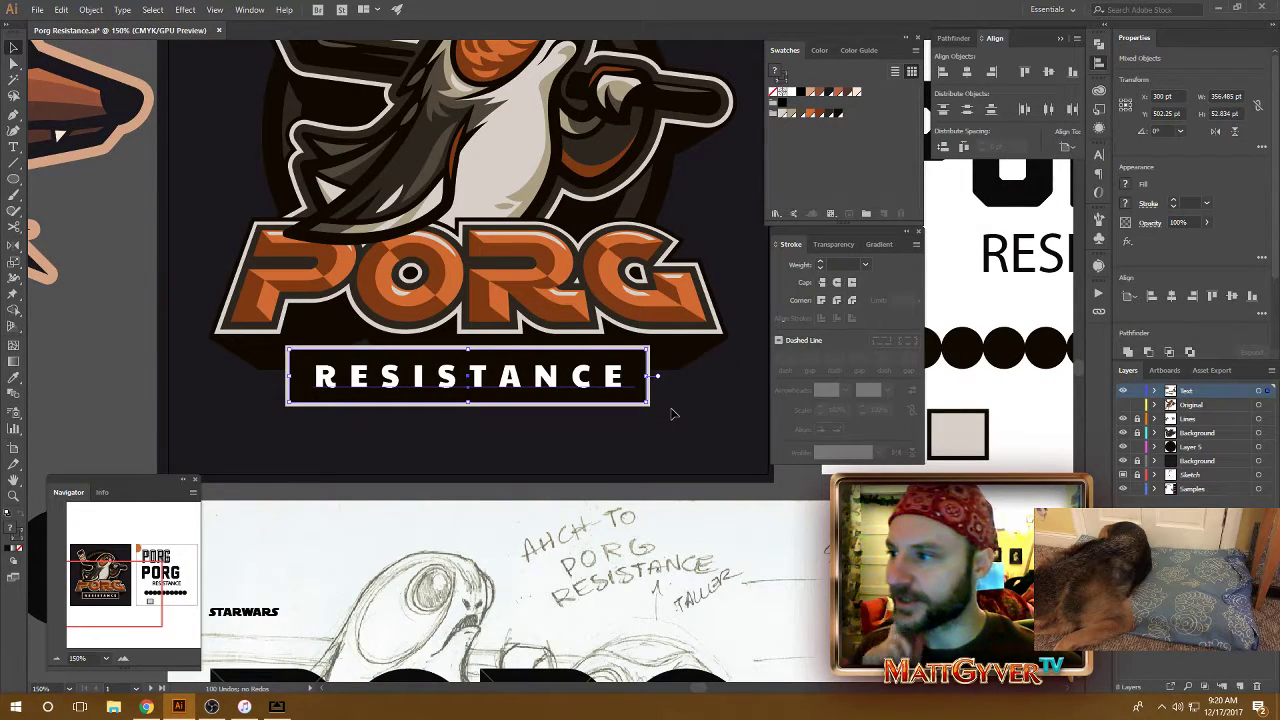
{"action": "key", "text": "ctrl+g"}
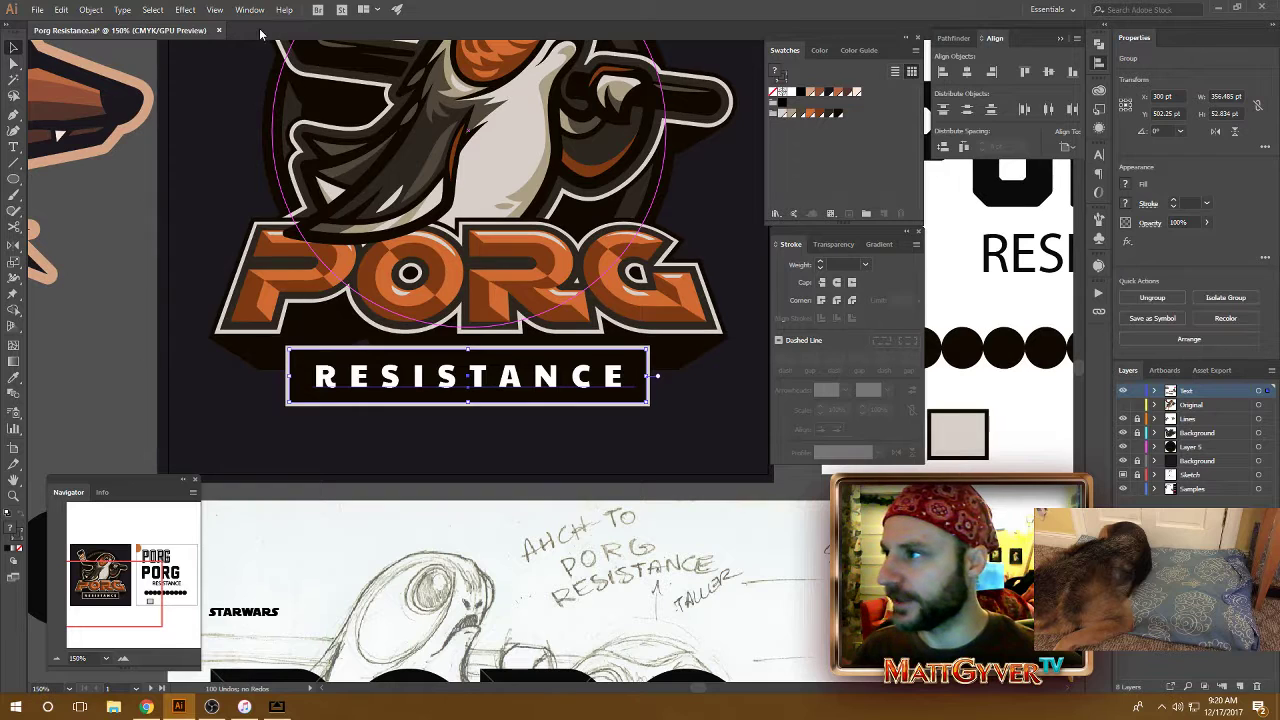
Apply the last-used 3D Rotate effect to the RESISTANCE group
{"action": "left_click", "coordinate": [185, 9]}
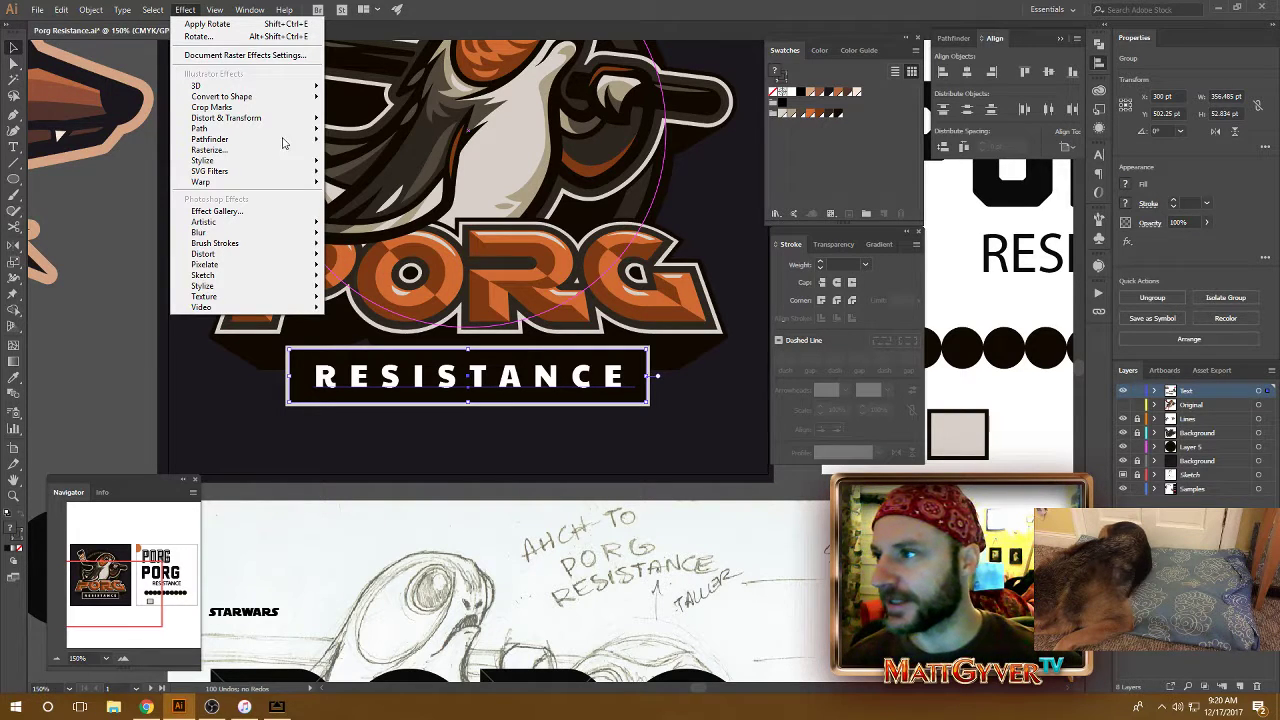
{"action": "left_click", "coordinate": [240, 24]}
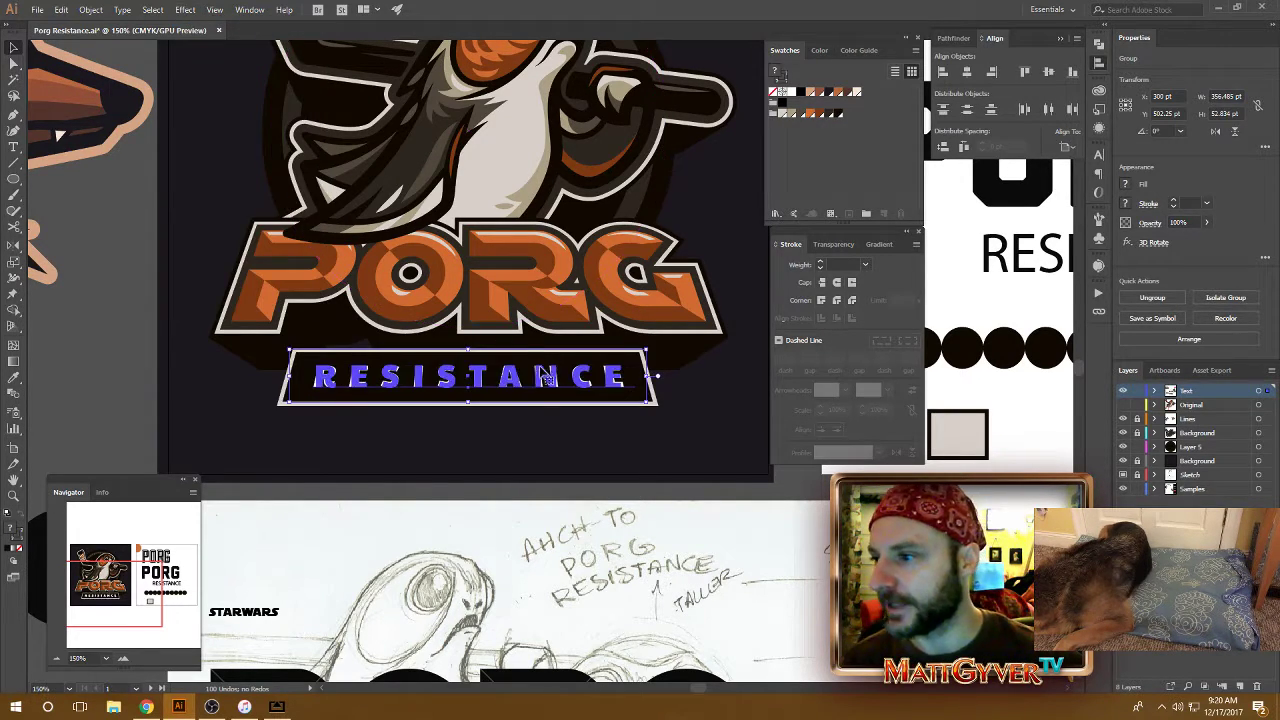
{"action": "left_click", "coordinate": [716, 475]}
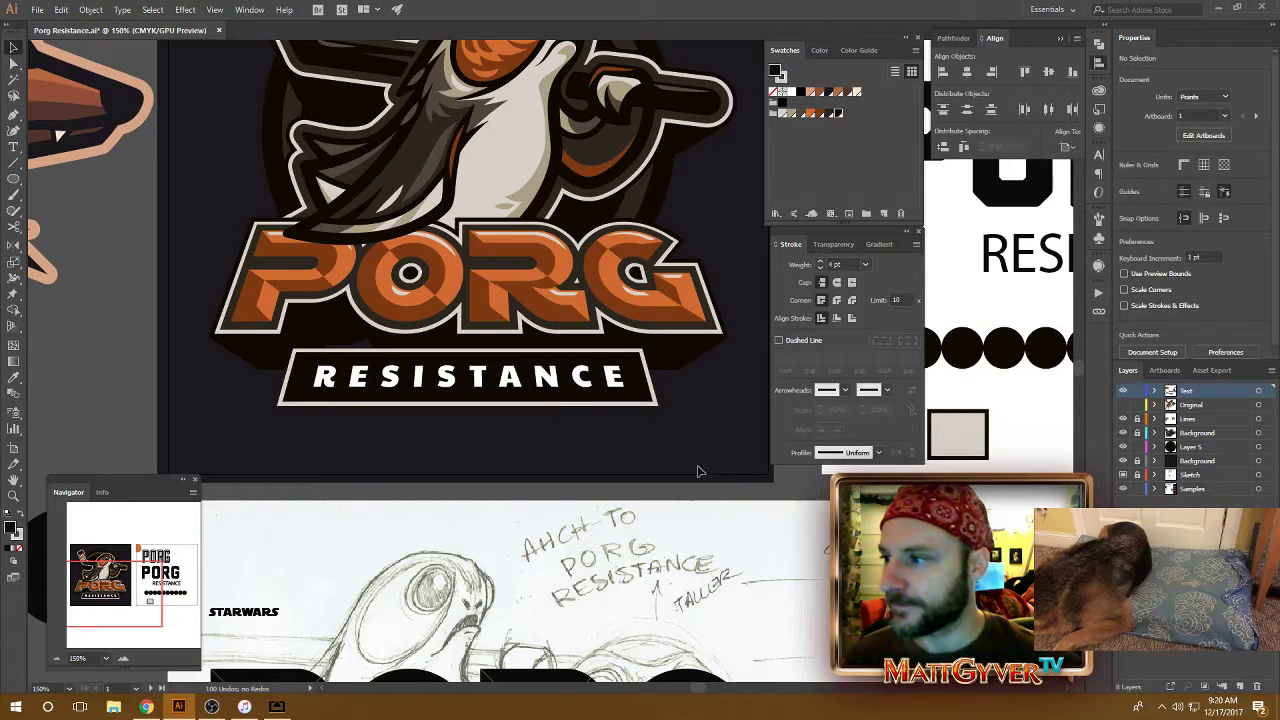
Scale the RESISTANCE group down to about 309 pt wide and move it beneath the right end of PORG
{"action": "left_click", "coordinate": [565, 384]}
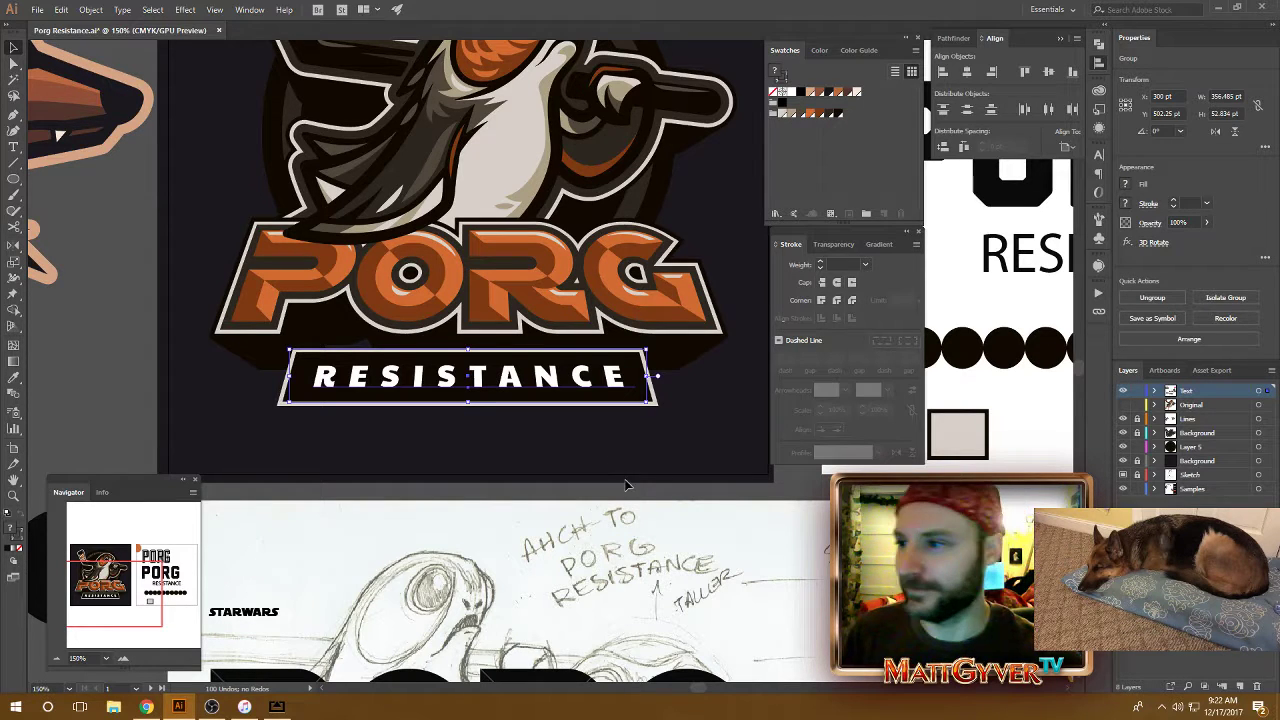
{"action": "scroll", "coordinate": [497, 505], "scroll_direction": "up", "scroll_amount": 3}
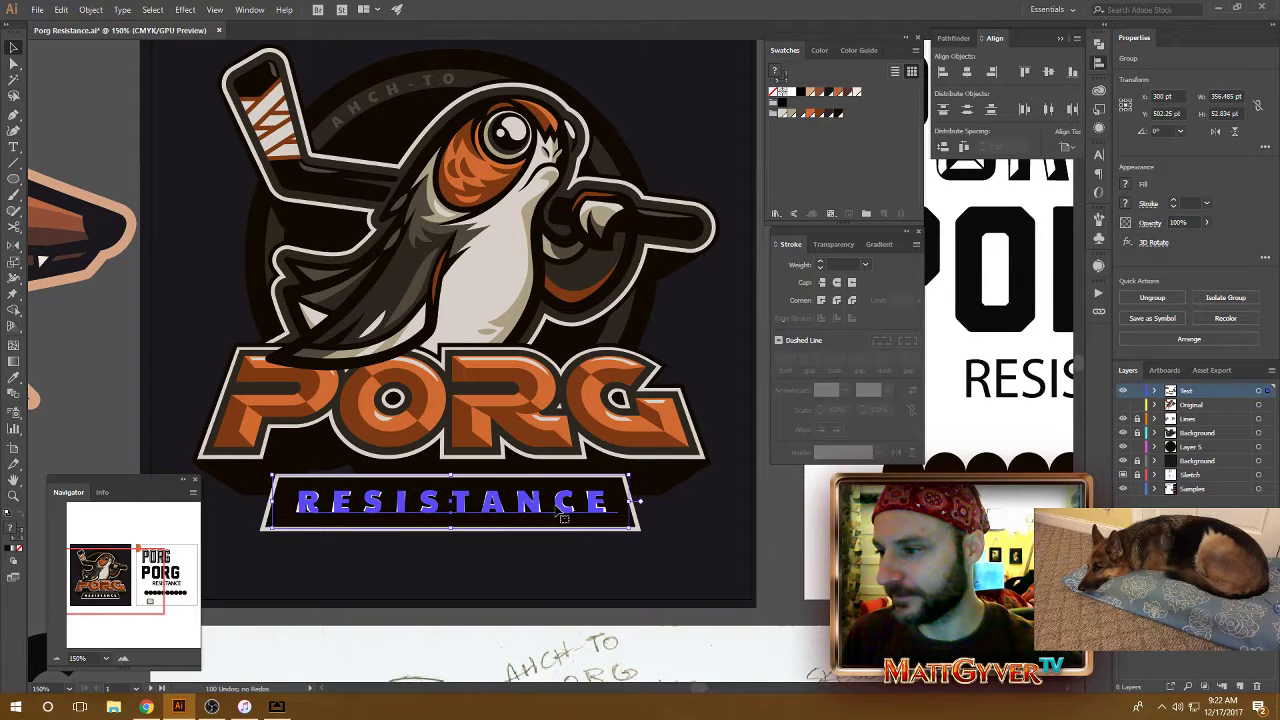
{"action": "left_click_drag", "start_coordinate": [265, 528], "coordinate": [300, 522]}
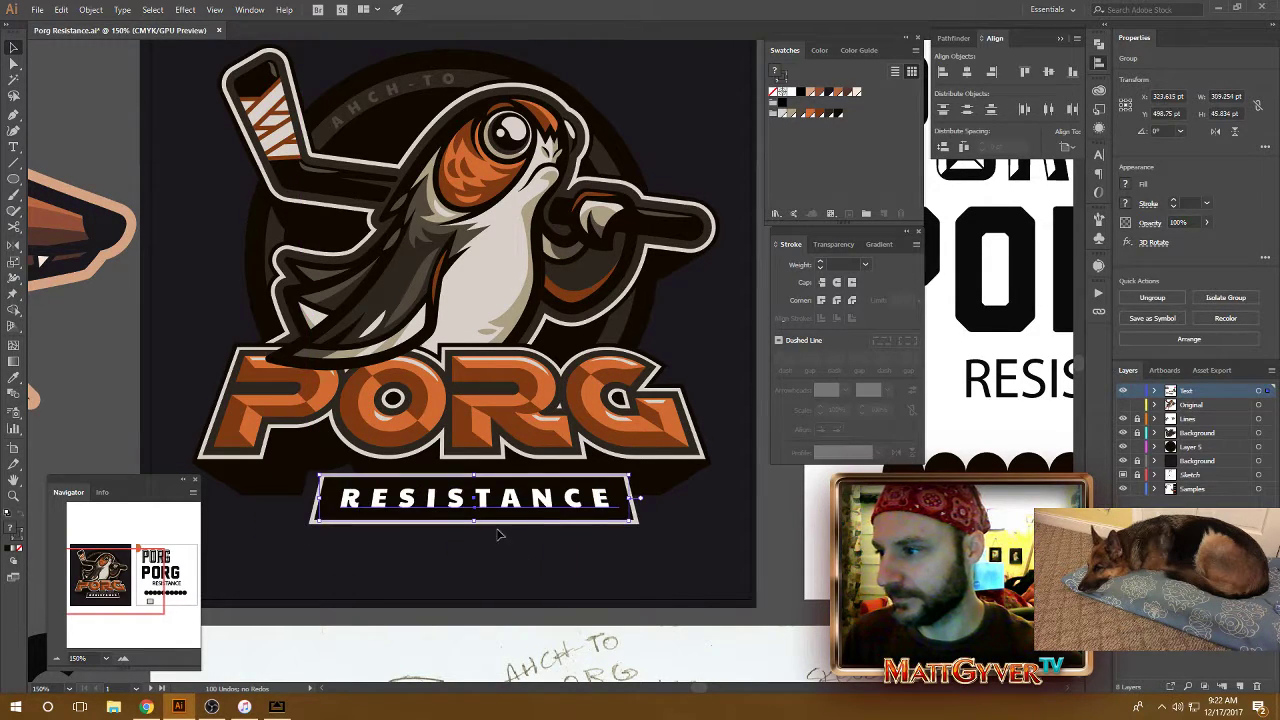
{"action": "left_click_drag", "start_coordinate": [498, 512], "coordinate": [572, 512]}
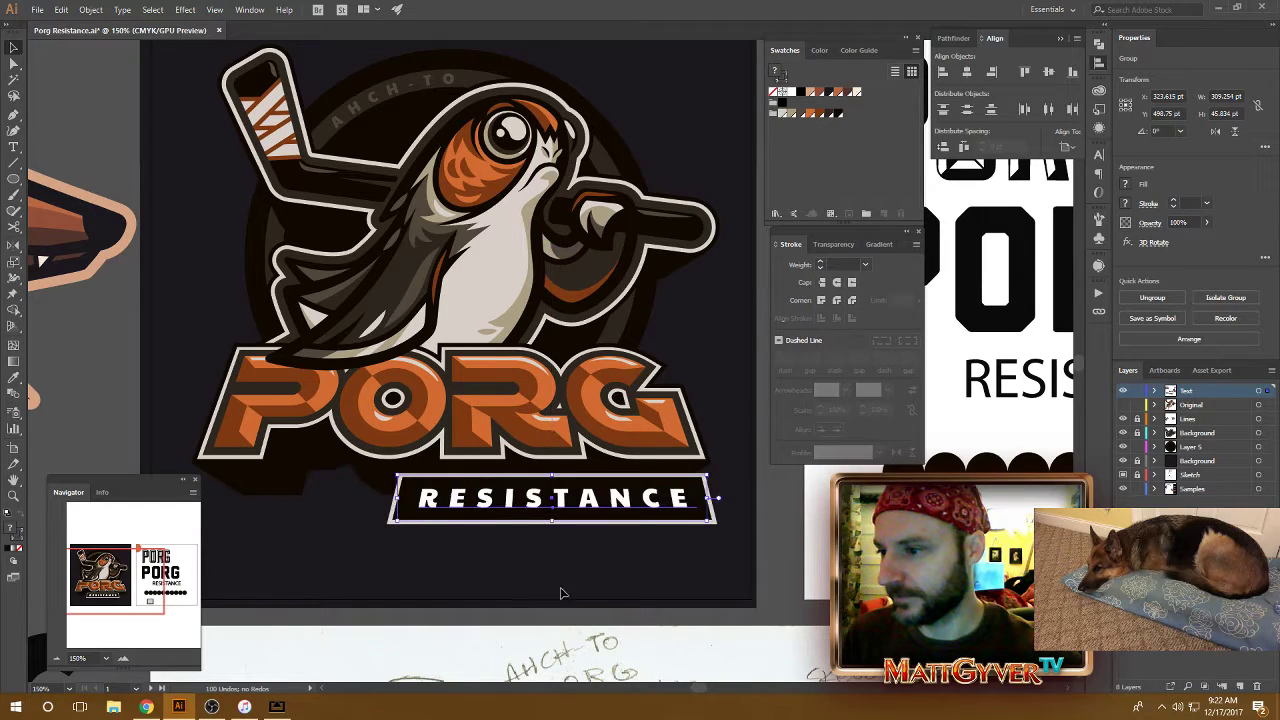
{"action": "left_click", "coordinate": [673, 536]}
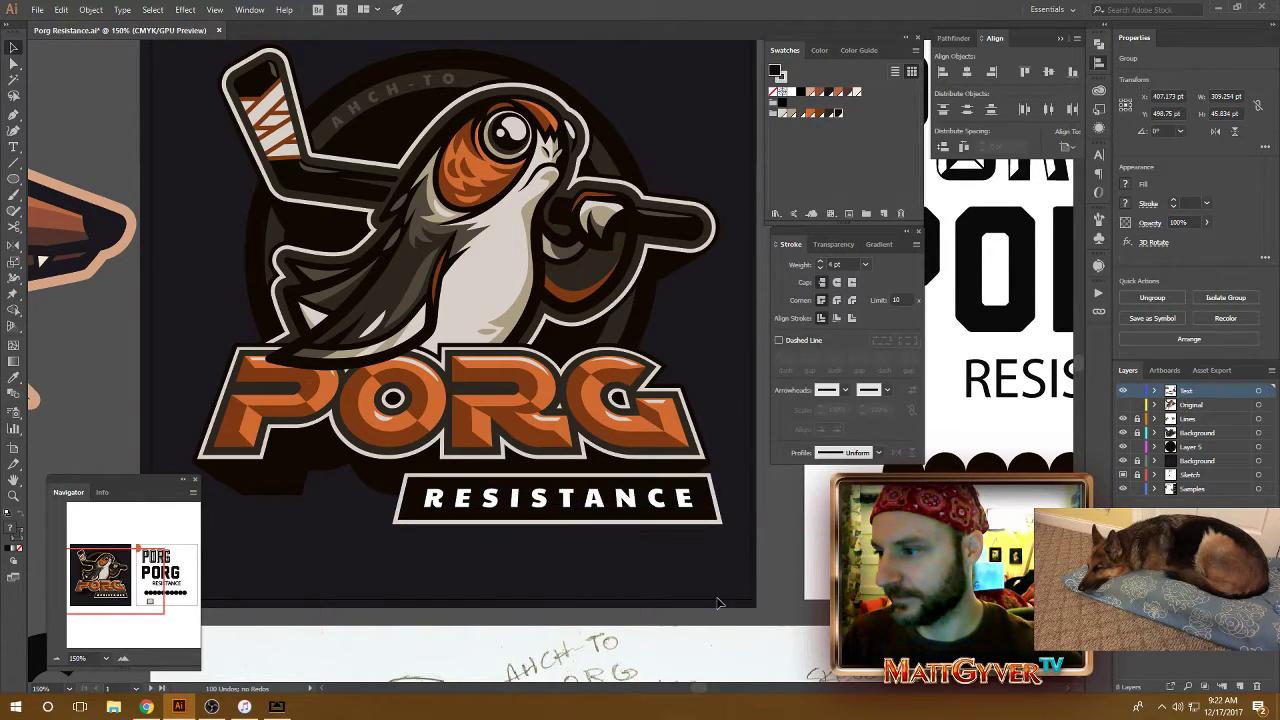
Undo the move and the scaling of the RESISTANCE group
{"action": "key", "text": "ctrl+minus"}
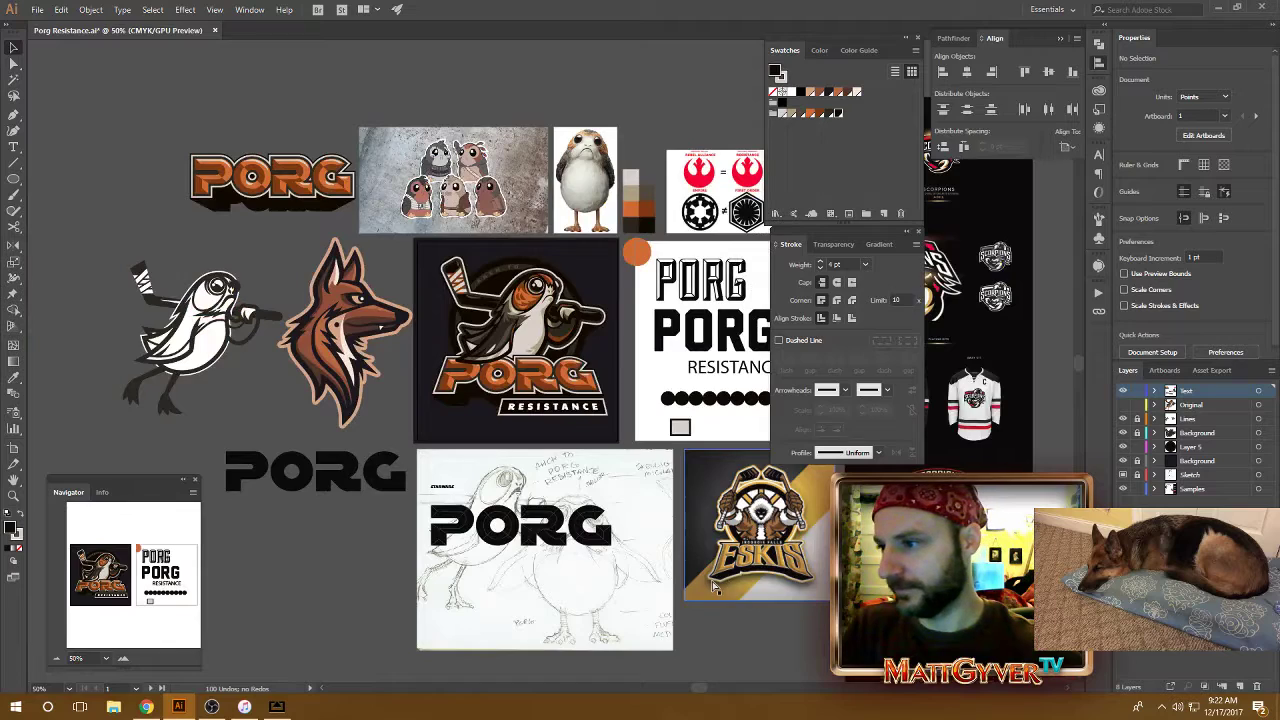
{"action": "key", "text": "ctrl+equal"}
{"action": "key", "text": "ctrl+equal"}
{"action": "key", "text": "ctrl+z"}
{"action": "key", "text": "ctrl+z"}
{"action": "key", "text": "ctrl+z"}
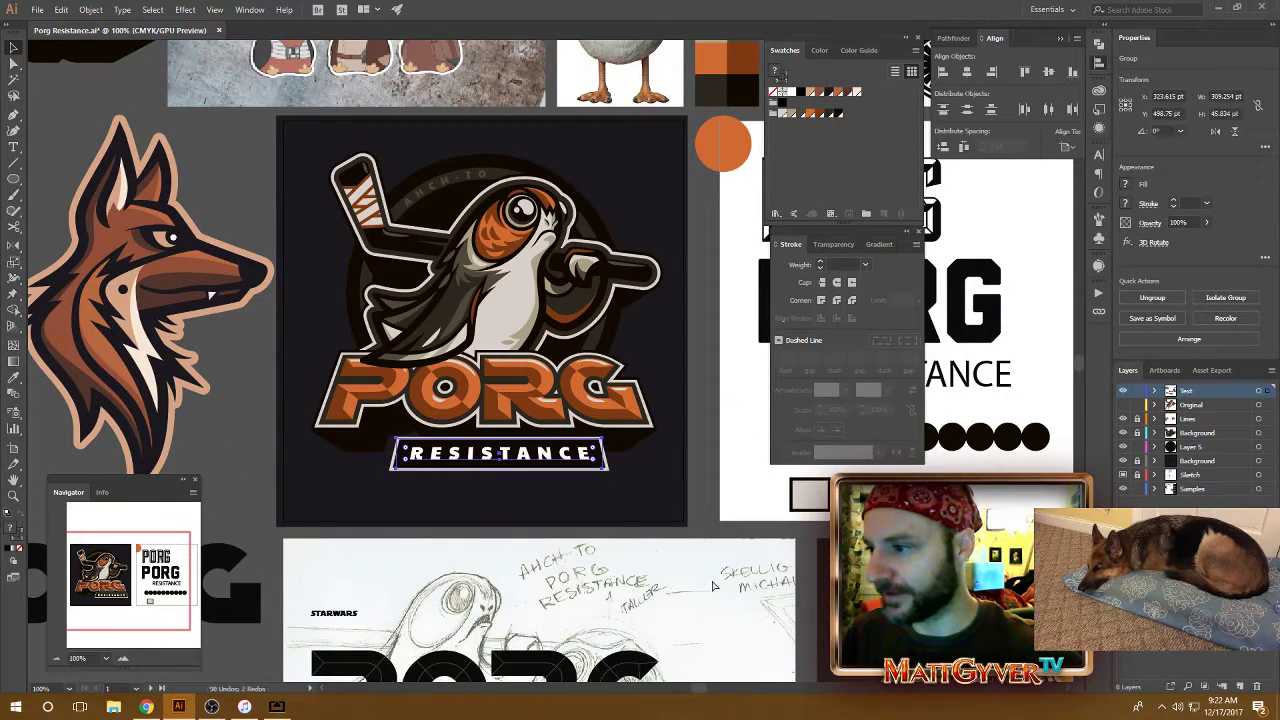
{"action": "key", "text": "ctrl+shift+z"}
{"action": "key", "text": "ctrl+shift+z"}
{"action": "key", "text": "ctrl+shift+z"}
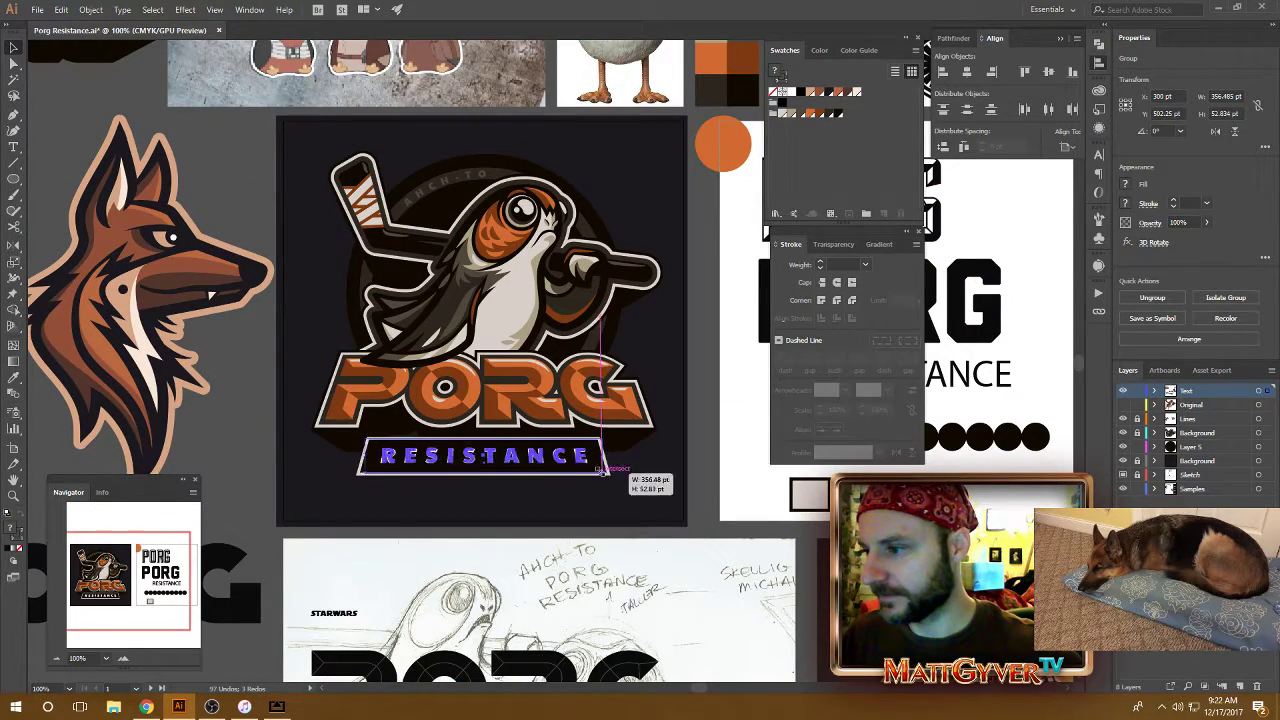
Scale the RESISTANCE group down proportionally around its centre to about 305 pt wide
{"action": "key", "text": "ctrl+z"}
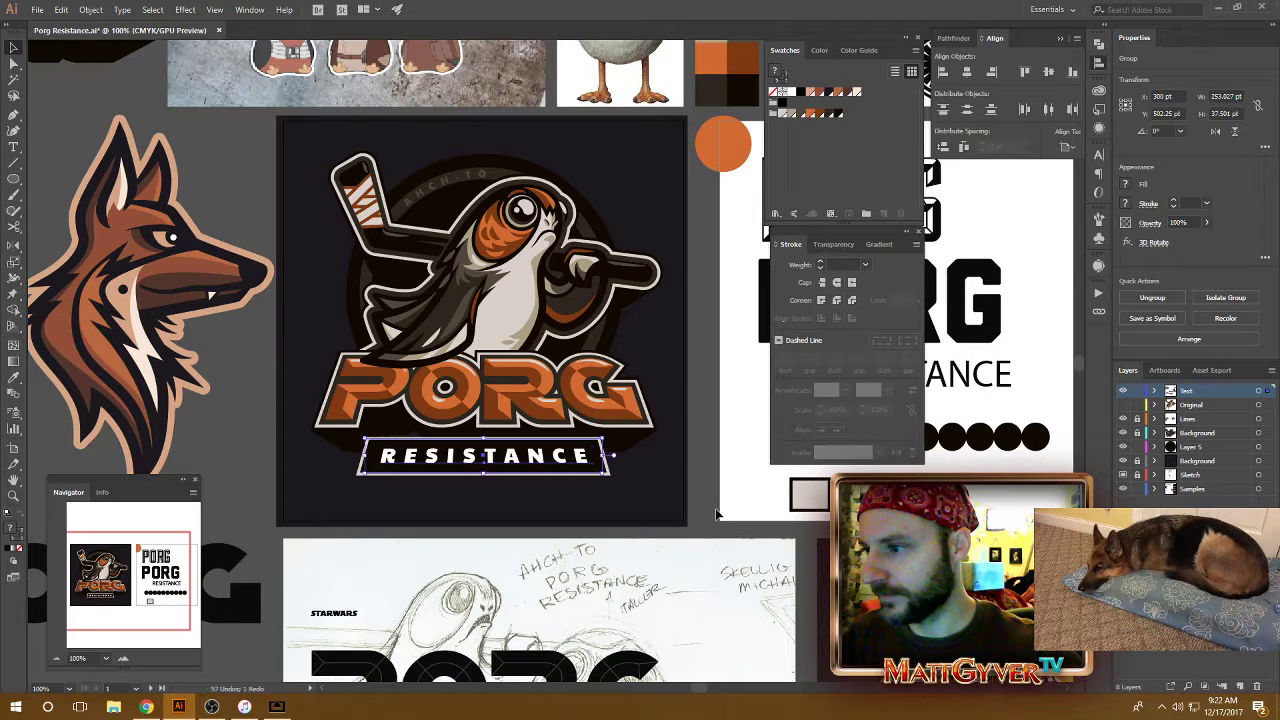
{"action": "left_click_drag", "start_coordinate": [604, 473], "coordinate": [591, 470]}
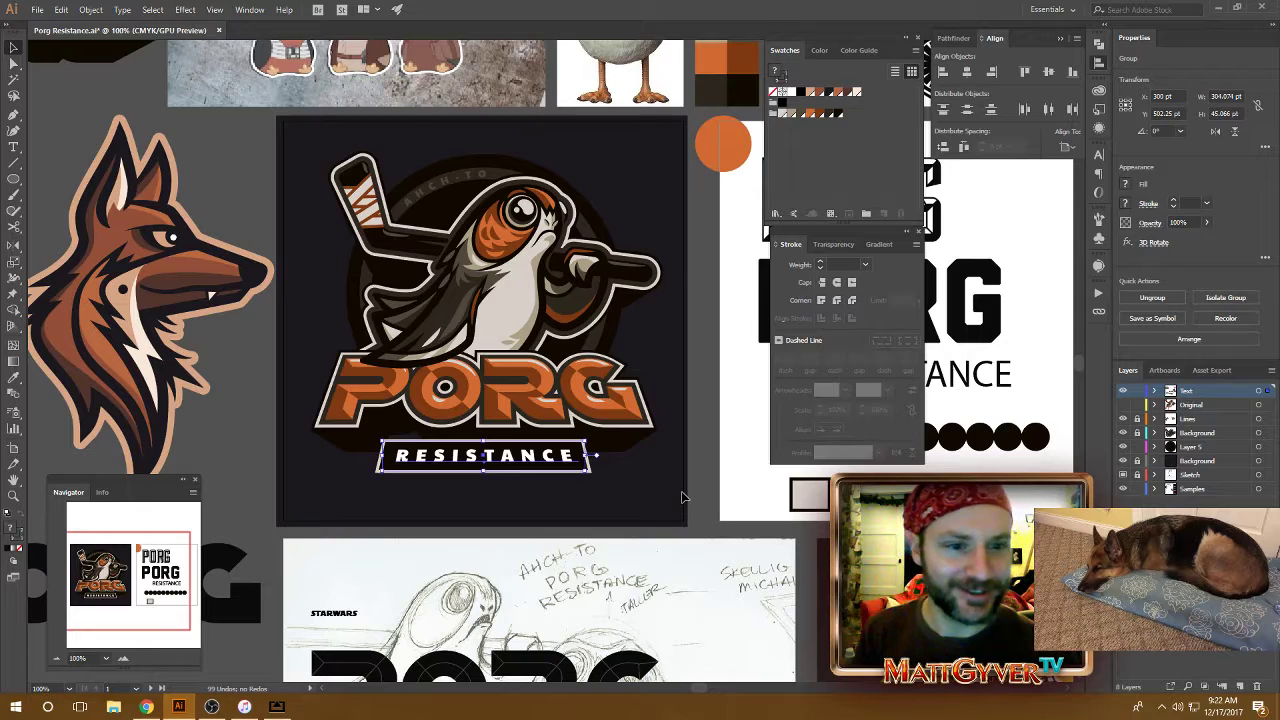
Nudge the RESISTANCE group up by 5 pt beneath PORG, to a Y position of 497.25 pt
{"action": "left_click", "coordinate": [697, 494]}
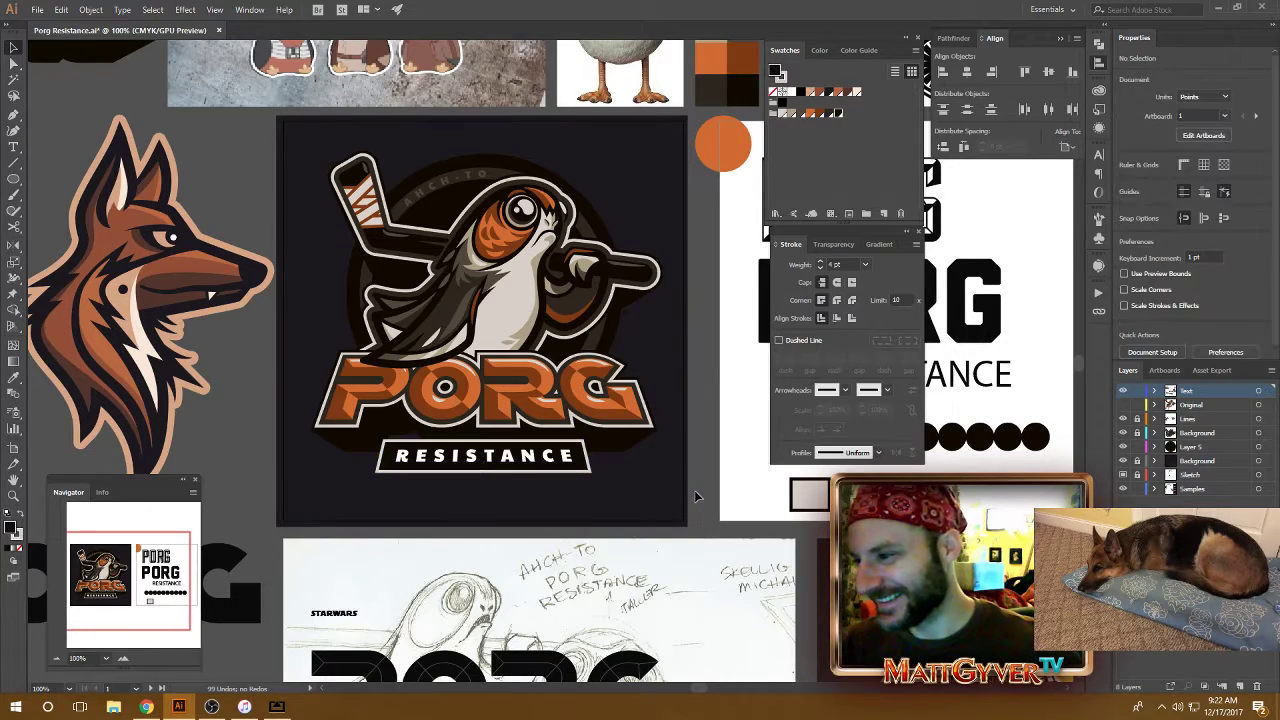
{"action": "key", "text": "ctrl+plus"}
{"action": "scroll", "coordinate": [700, 522], "scroll_direction": "down", "scroll_amount": 4}
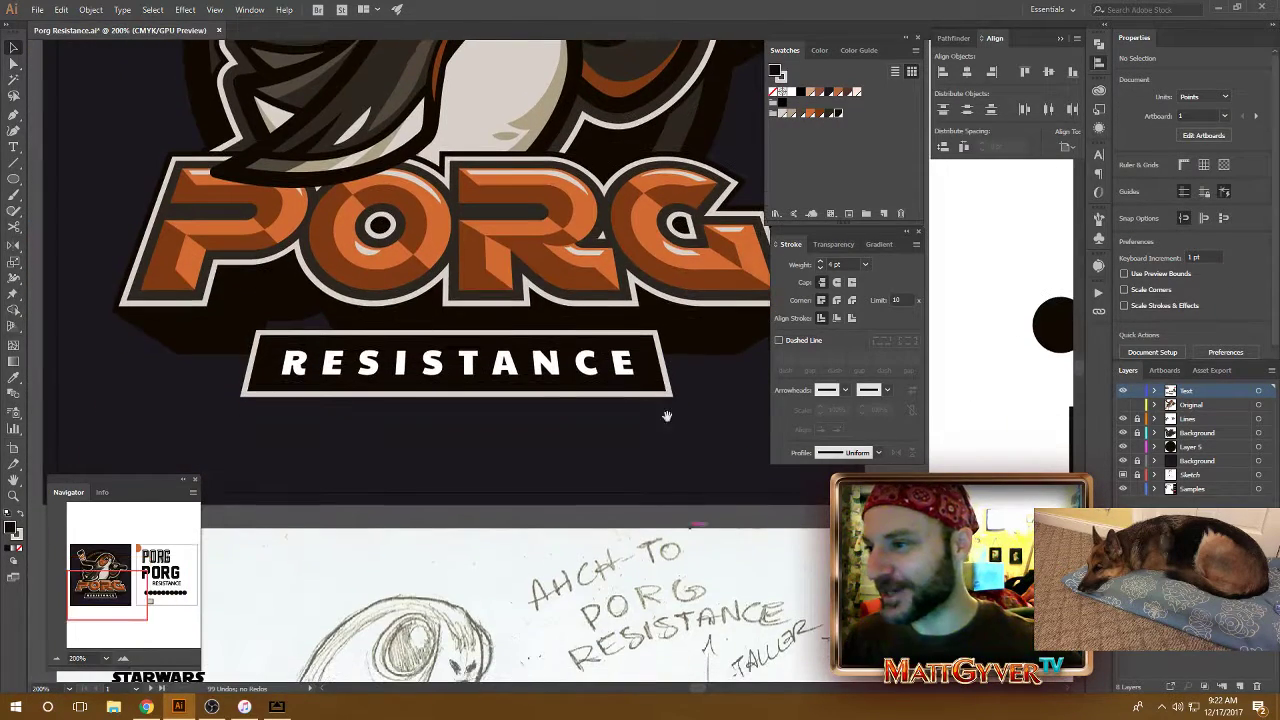
{"action": "left_click_drag", "start_coordinate": [572, 358], "coordinate": [635, 453]}
{"action": "key", "text": "Up"}
{"action": "key", "text": "Up"}
{"action": "key", "text": "Up"}
{"action": "key", "text": "Up"}
{"action": "key", "text": "Up"}
{"action": "key", "text": "Up"}
{"action": "key", "text": "Up"}
{"action": "key", "text": "Up"}
{"action": "key", "text": "Up"}
{"action": "key", "text": "Up"}
{"action": "key", "text": "Up"}
{"action": "key", "text": "Up"}
{"action": "key", "text": "Up"}
{"action": "key", "text": "Up"}
{"action": "key", "text": "Up"}
{"action": "key", "text": "Up"}
{"action": "key", "text": "Up"}
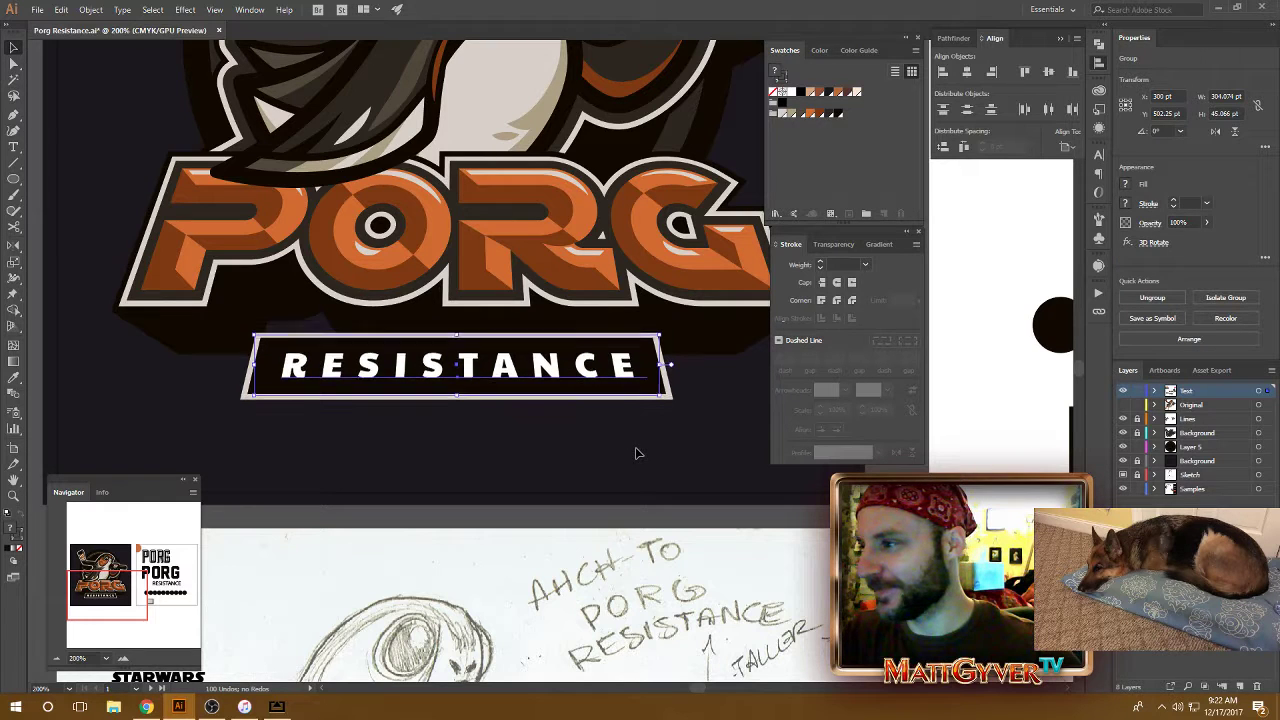
{"action": "key", "text": "Down"}
{"action": "key", "text": "Down"}
{"action": "key", "text": "Down"}
{"action": "key", "text": "Down"}
{"action": "key", "text": "Down"}
{"action": "key", "text": "Down"}
{"action": "key", "text": "Down"}
{"action": "key", "text": "Down"}
{"action": "key", "text": "Down"}
{"action": "key", "text": "Down"}
{"action": "key", "text": "Down"}
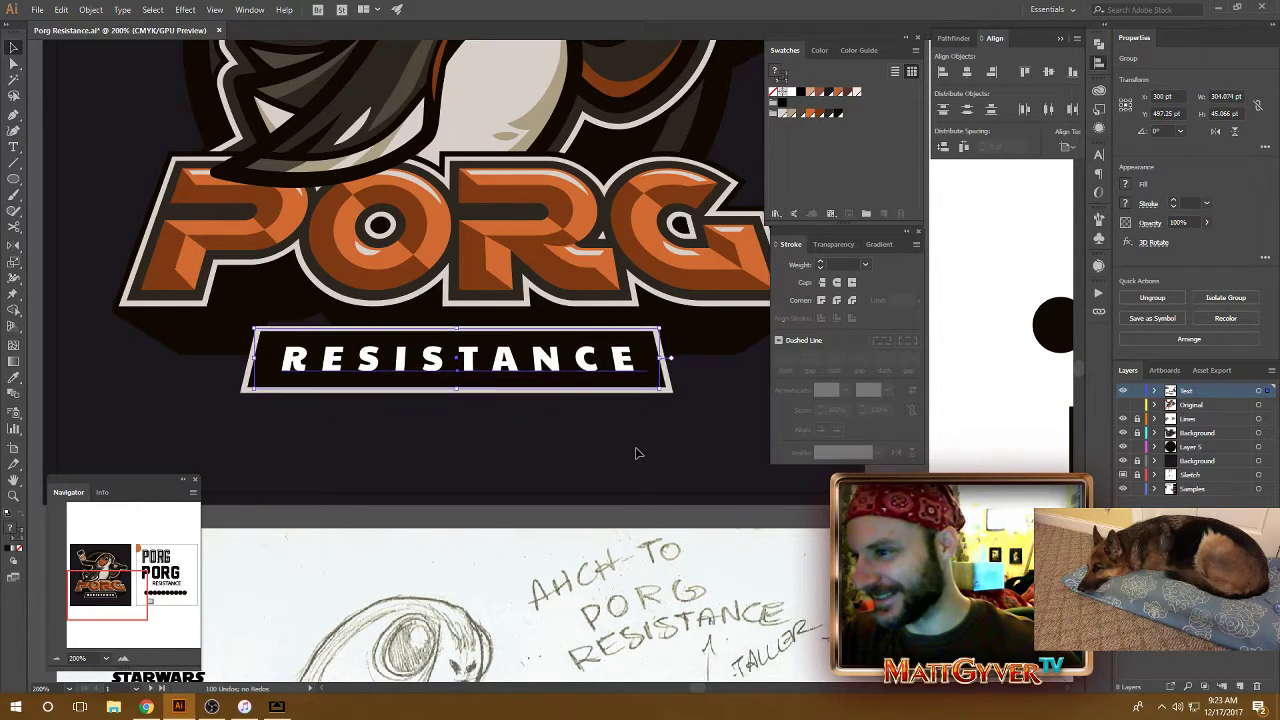
{"action": "key", "text": "Up"}
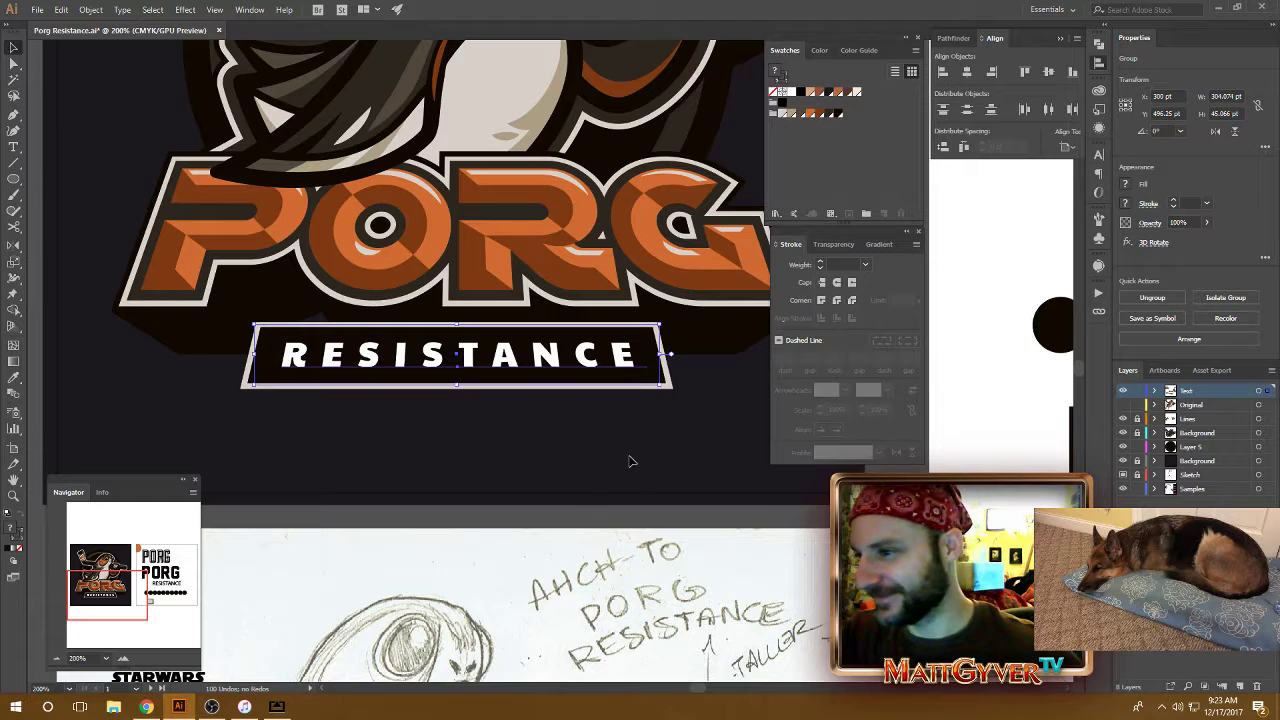
{"action": "key", "text": "shift+Down"}
{"action": "key", "text": "shift+Up"}
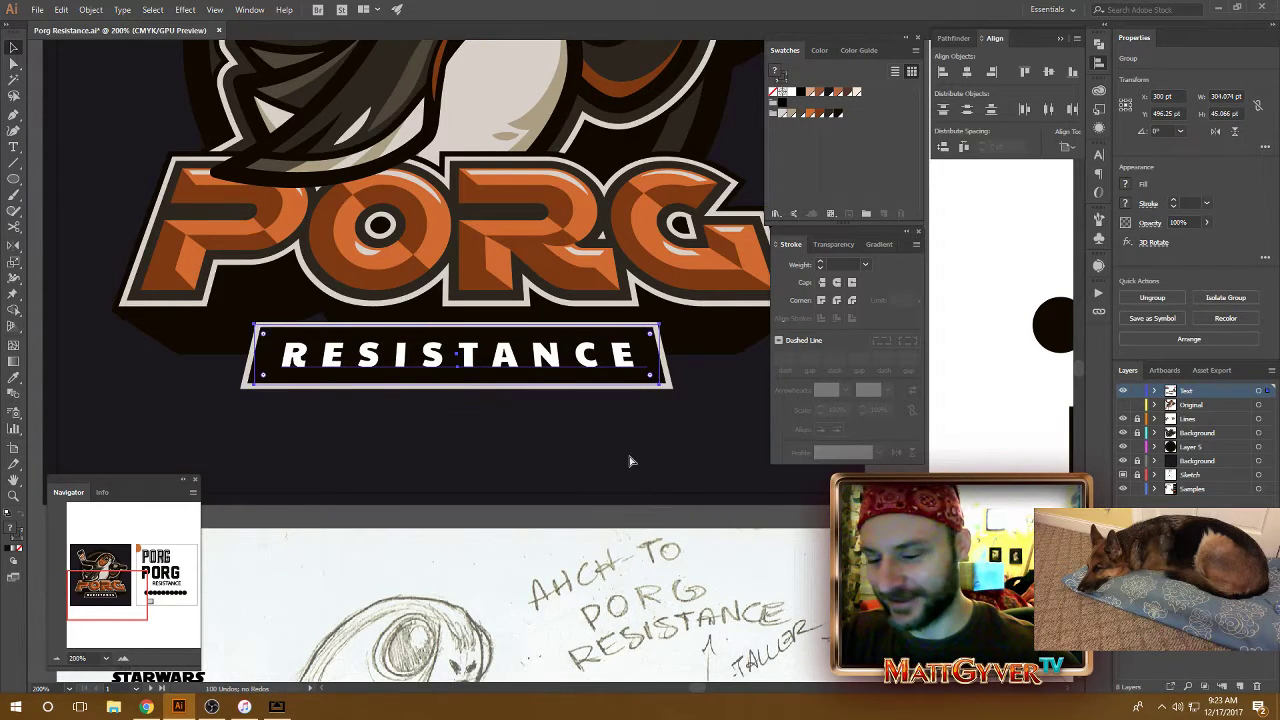
{"action": "key", "text": "ctrl+minus"}
{"action": "key", "text": "ctrl+minus"}
{"action": "key", "text": "ctrl+minus"}
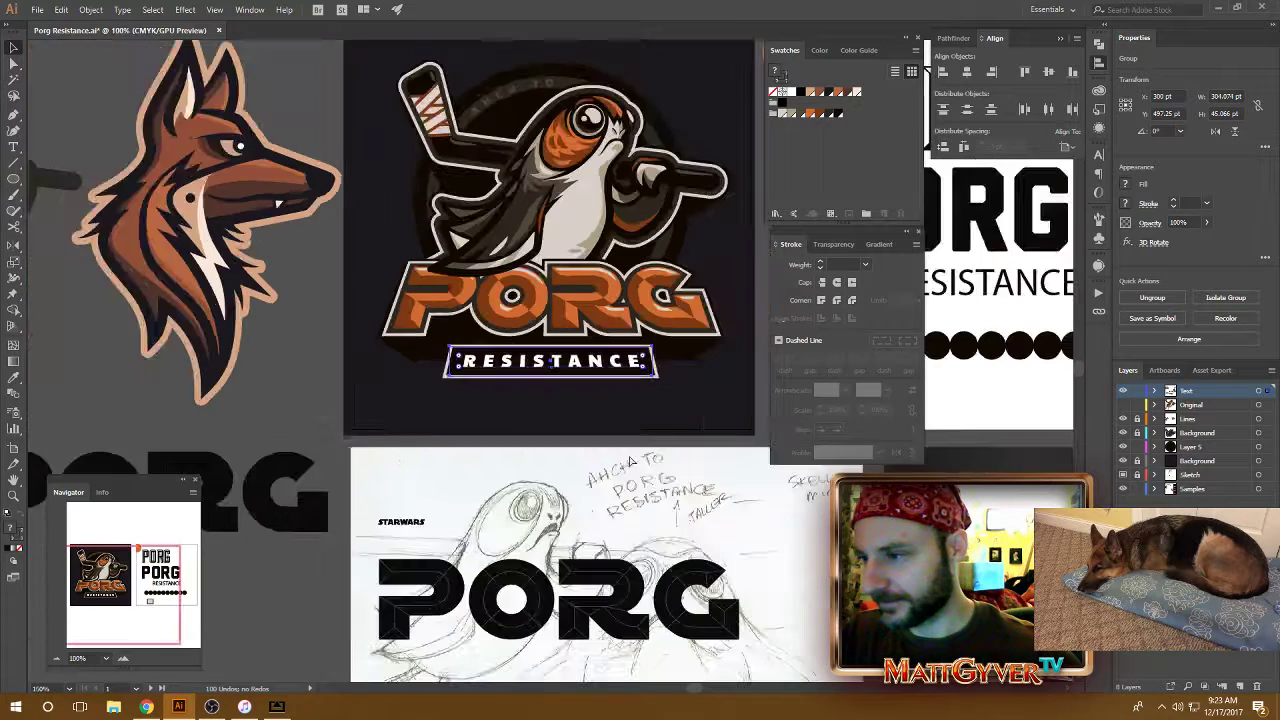
{"action": "key", "text": "ctrl+shift+a"}
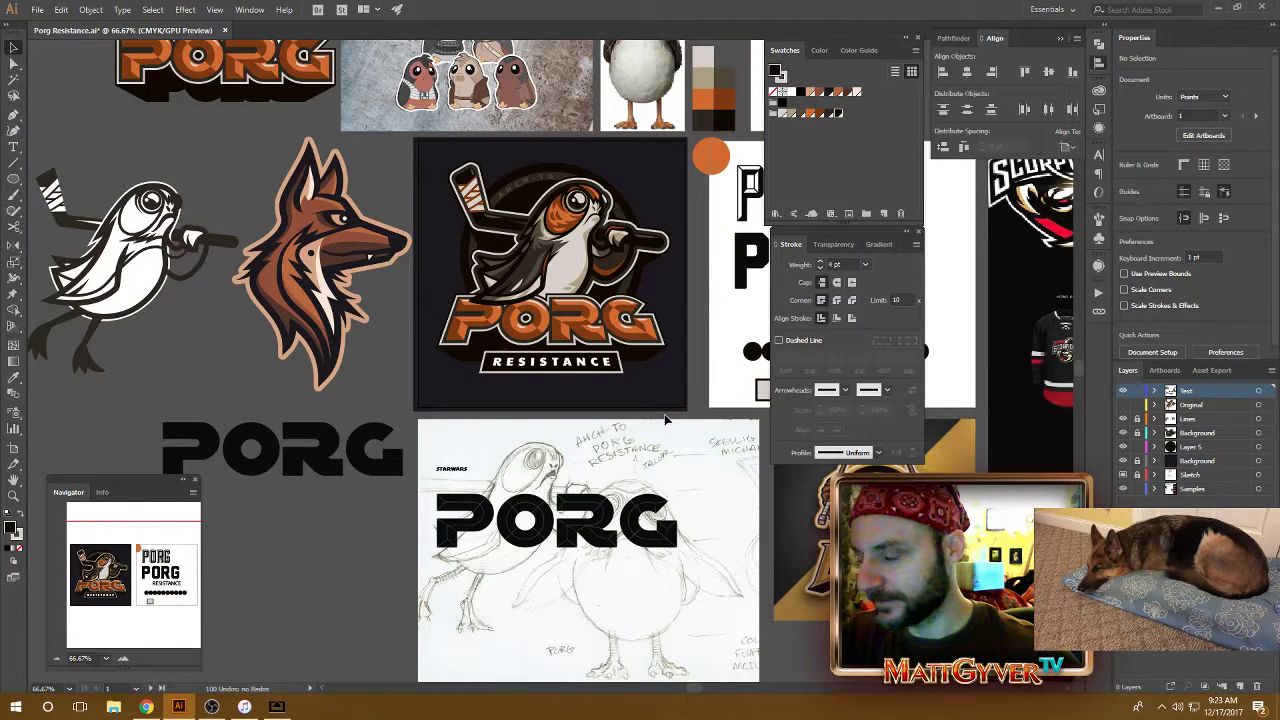
Move the black shadow shape behind PORG straight down behind the RESISTANCE bar, to a Y position of about 467.7 pt
{"action": "key", "text": "ctrl+plus"}
{"action": "key", "text": "ctrl+plus"}
{"action": "left_click_drag", "start_coordinate": [556, 415], "coordinate": [492, 424]}
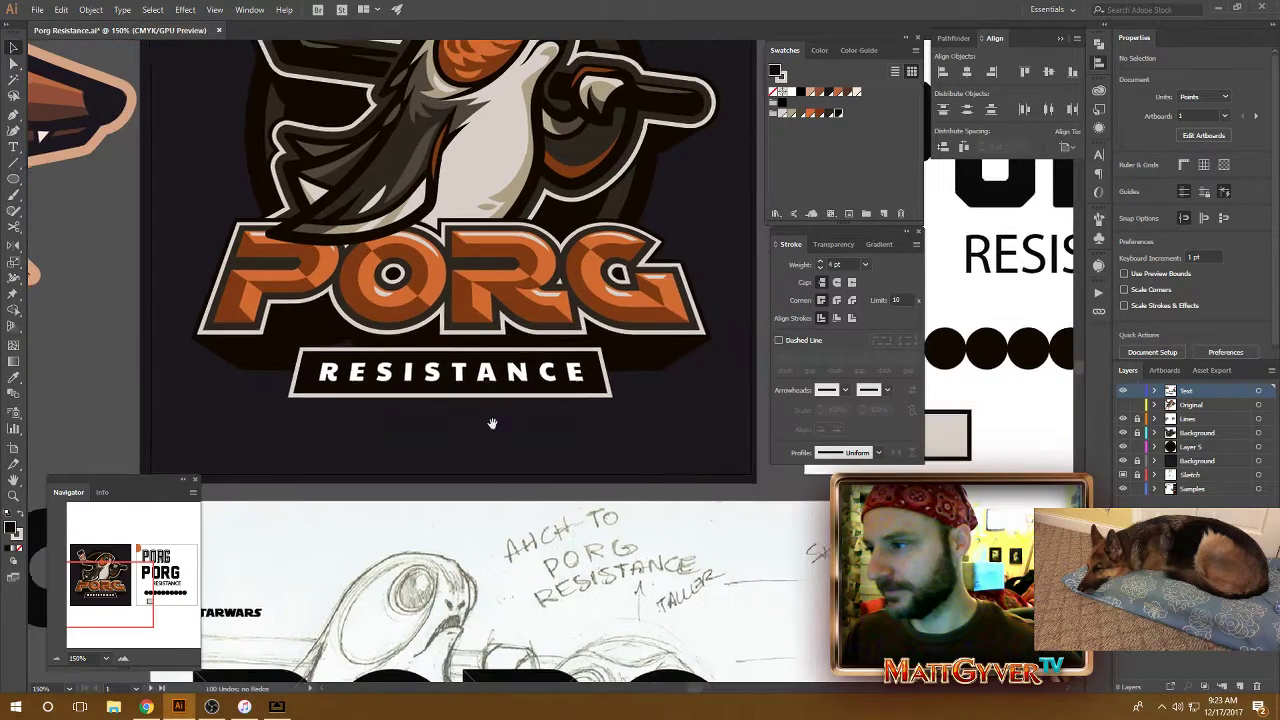
{"action": "key", "text": "a"}
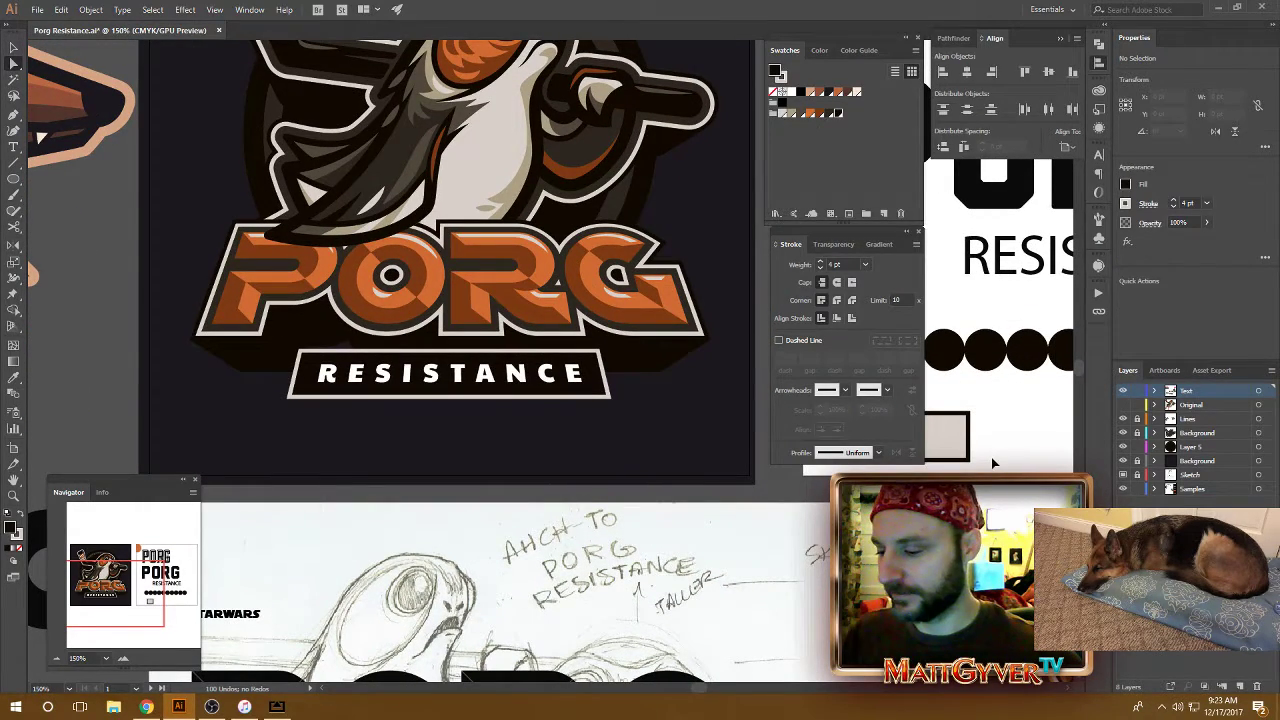
{"action": "key", "text": "ctrl+a"}
{"action": "left_click", "coordinate": [677, 463]}
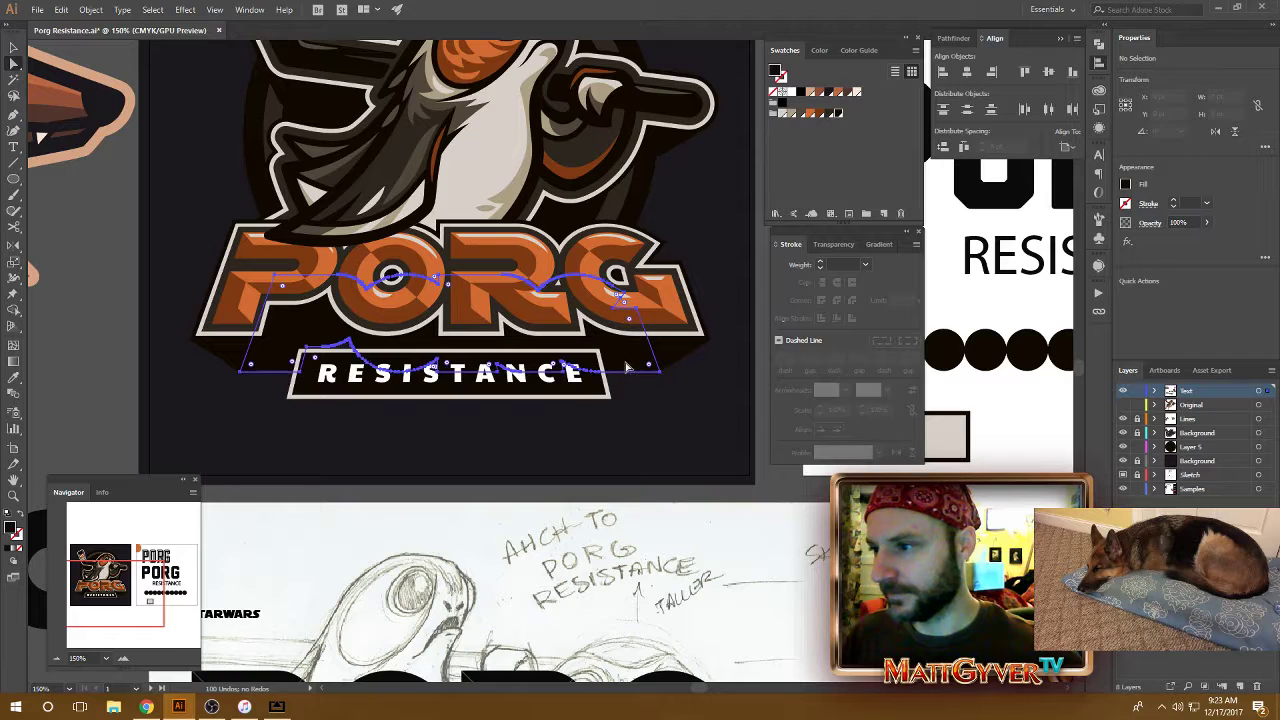
{"action": "left_click", "coordinate": [627, 367]}
{"action": "key", "text": "Down"}
{"action": "key", "text": "Down"}
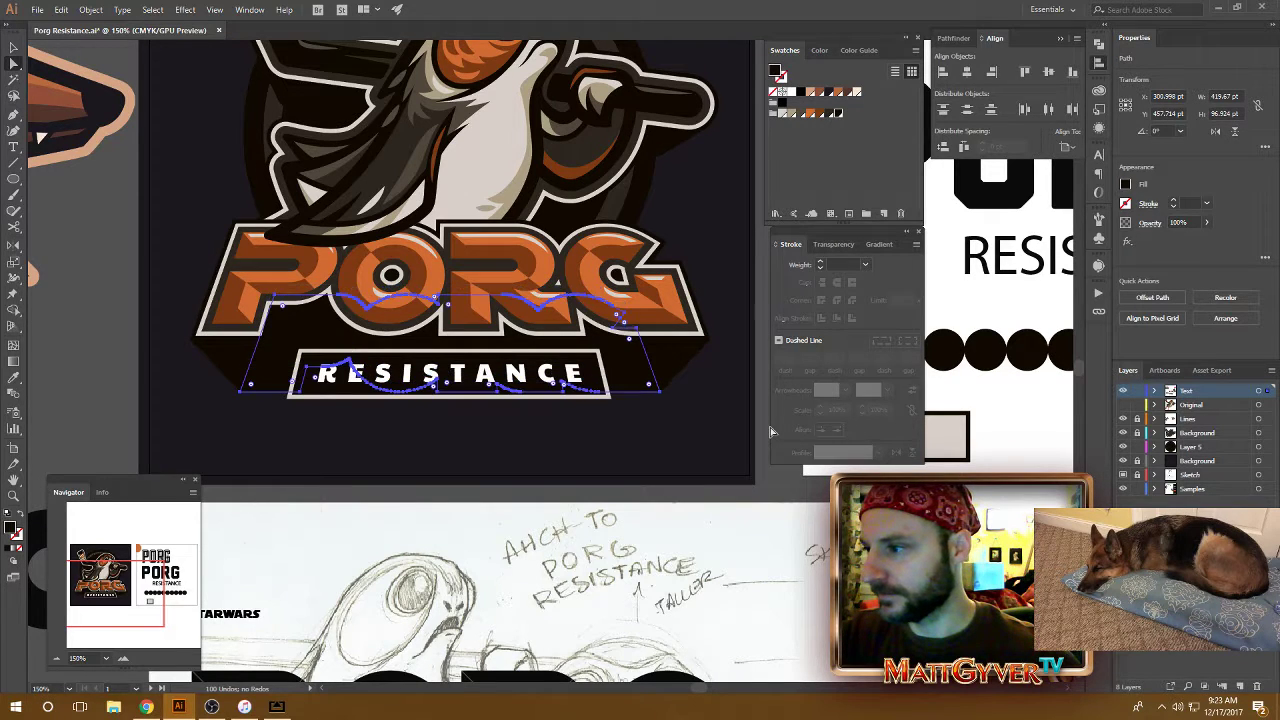
{"action": "key", "text": "Down"}
{"action": "key", "text": "Down"}
{"action": "key", "text": "Down"}
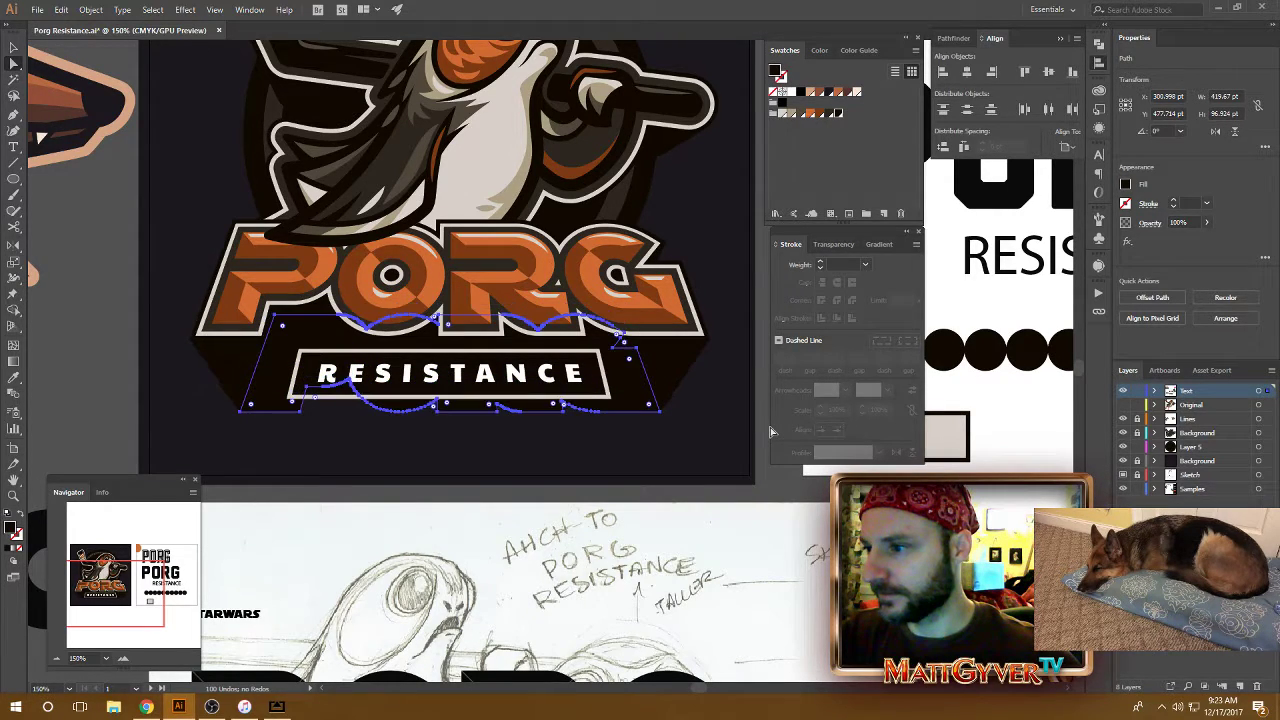
{"action": "key", "text": "Up"}
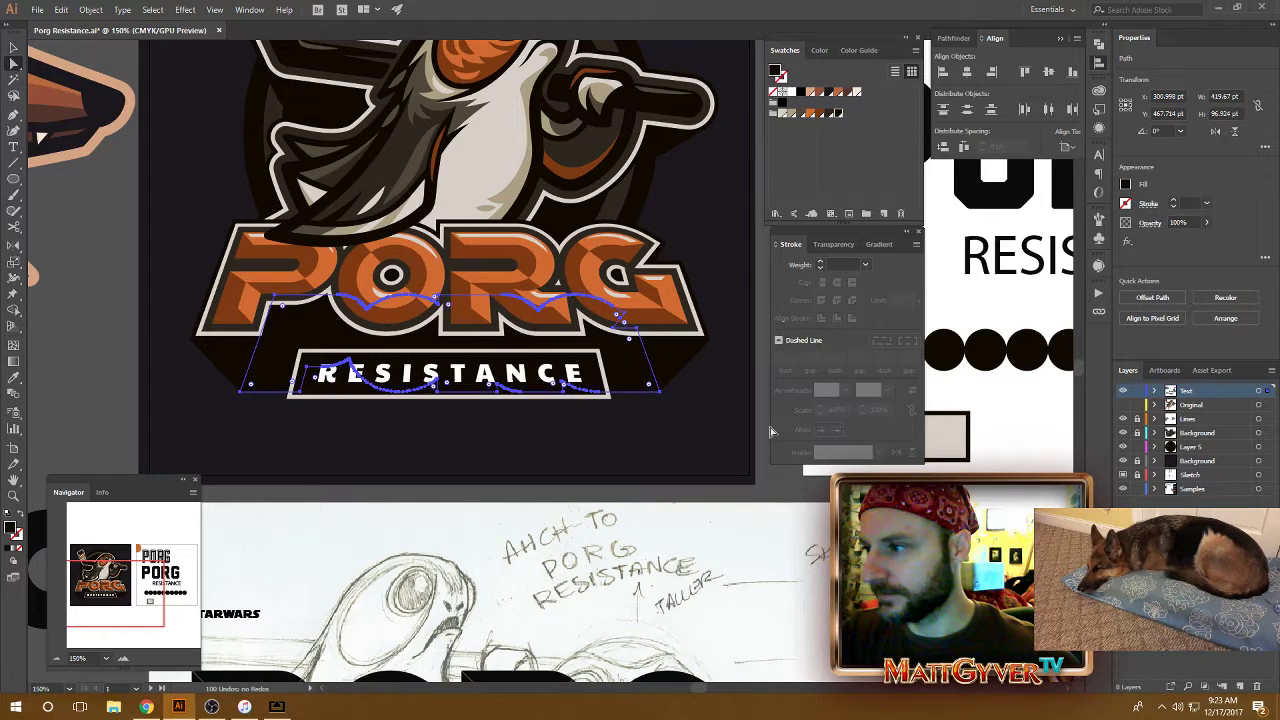
{"action": "left_click", "coordinate": [706, 452]}
{"action": "scroll", "coordinate": [706, 452], "scroll_direction": "up", "scroll_amount": 2}
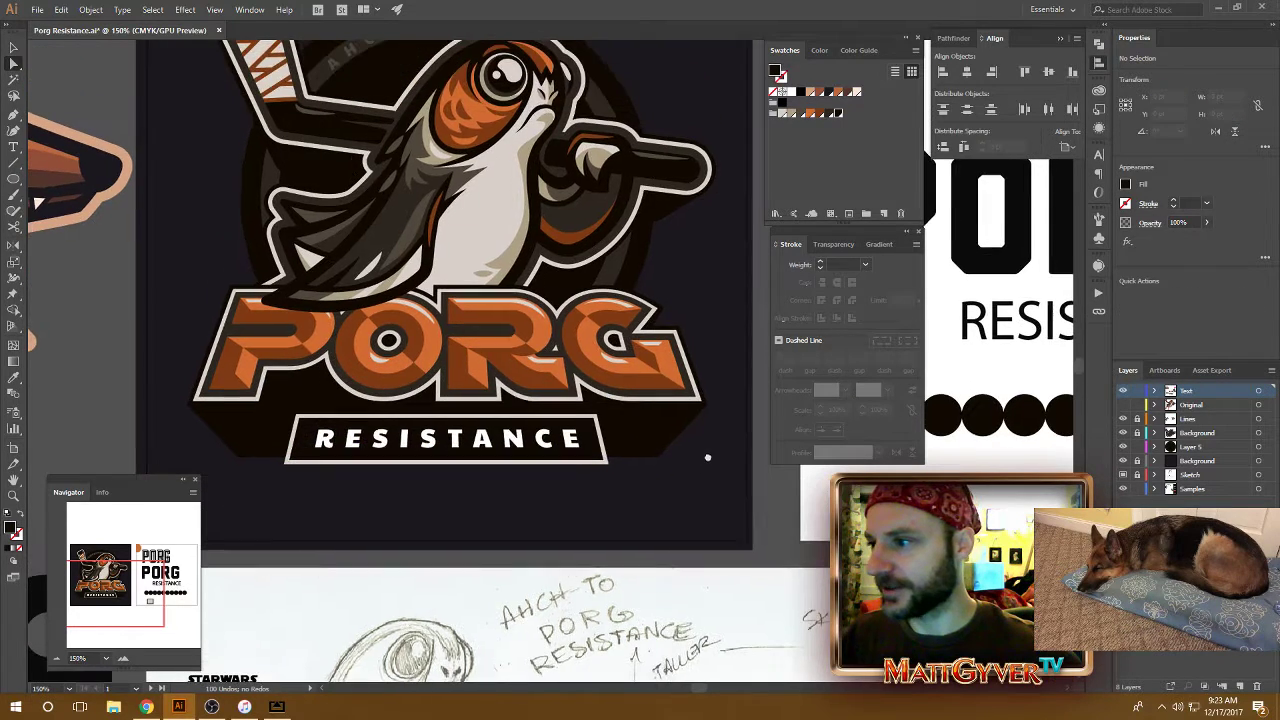
Undo and redo the shadow shape's nudges to compare positions, settling it slightly higher behind the RESISTANCE bar
{"action": "key", "text": "ctrl+minus"}
{"action": "key", "text": "ctrl+minus"}
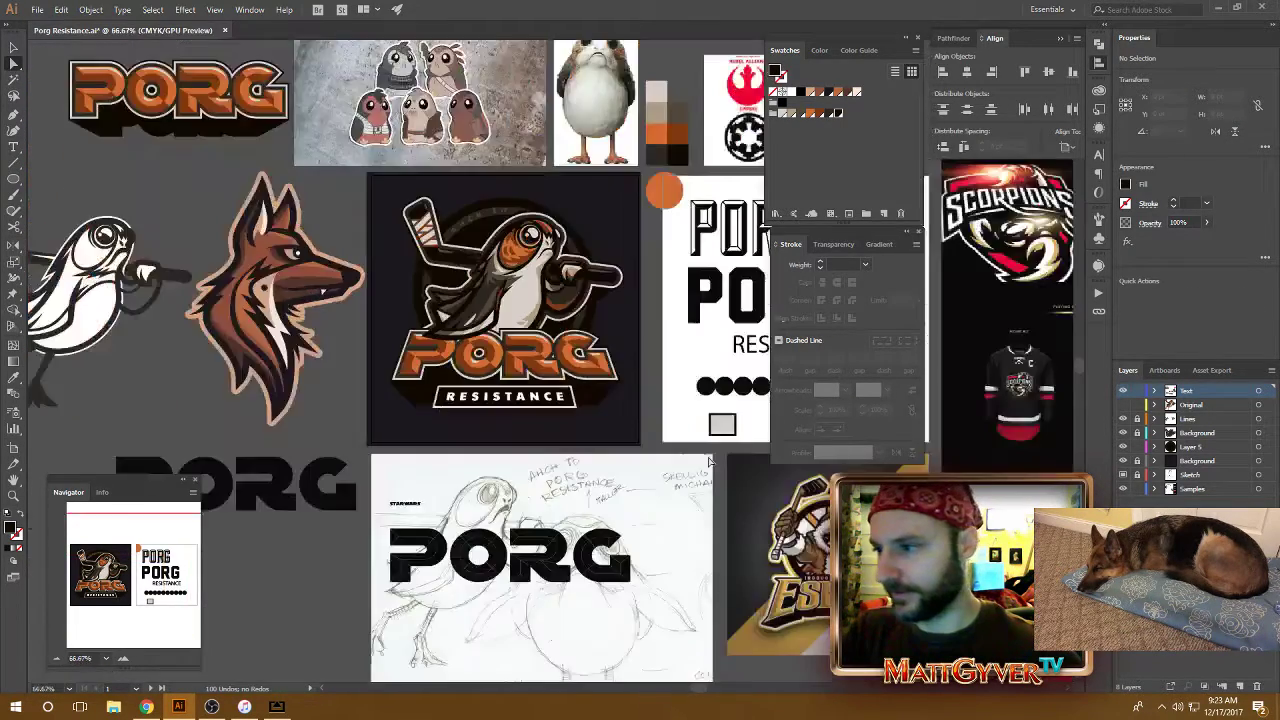
{"action": "scroll", "coordinate": [670, 400], "scroll_direction": "up", "scroll_amount": 1}
{"action": "left_click", "coordinate": [505, 410]}
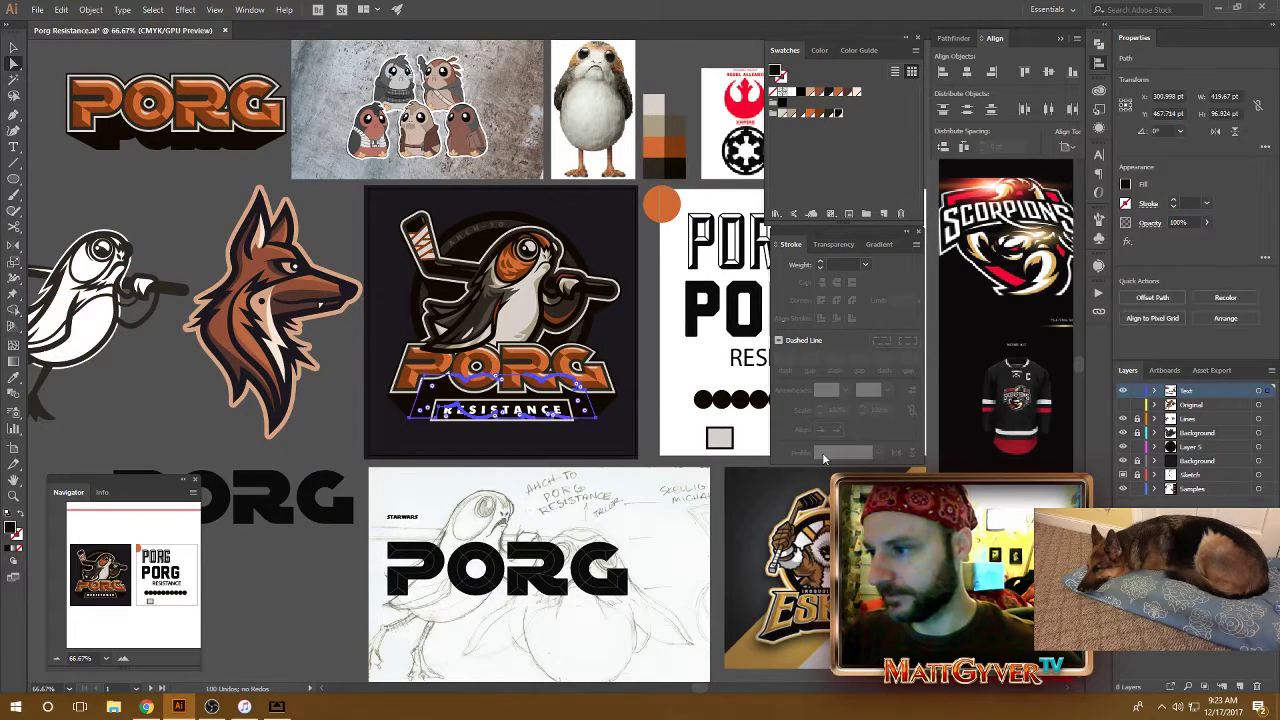
{"action": "left_click", "coordinate": [695, 455]}
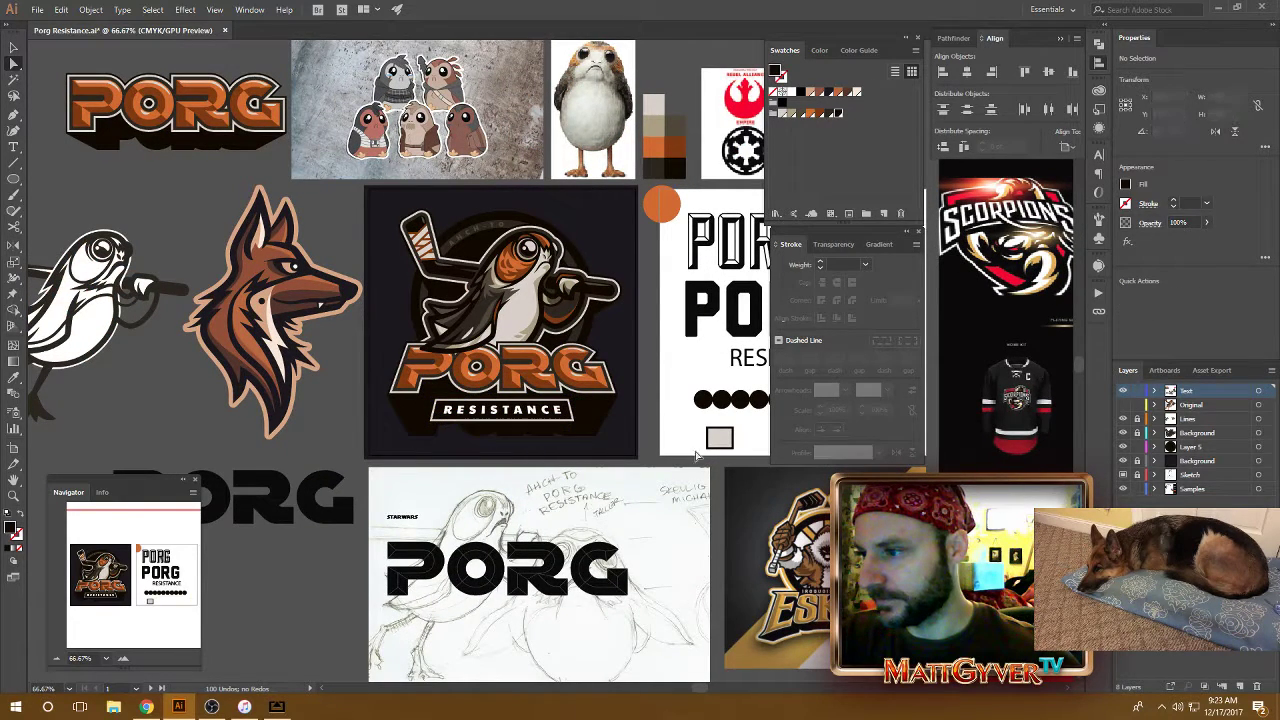
{"action": "key", "text": "ctrl+z"}
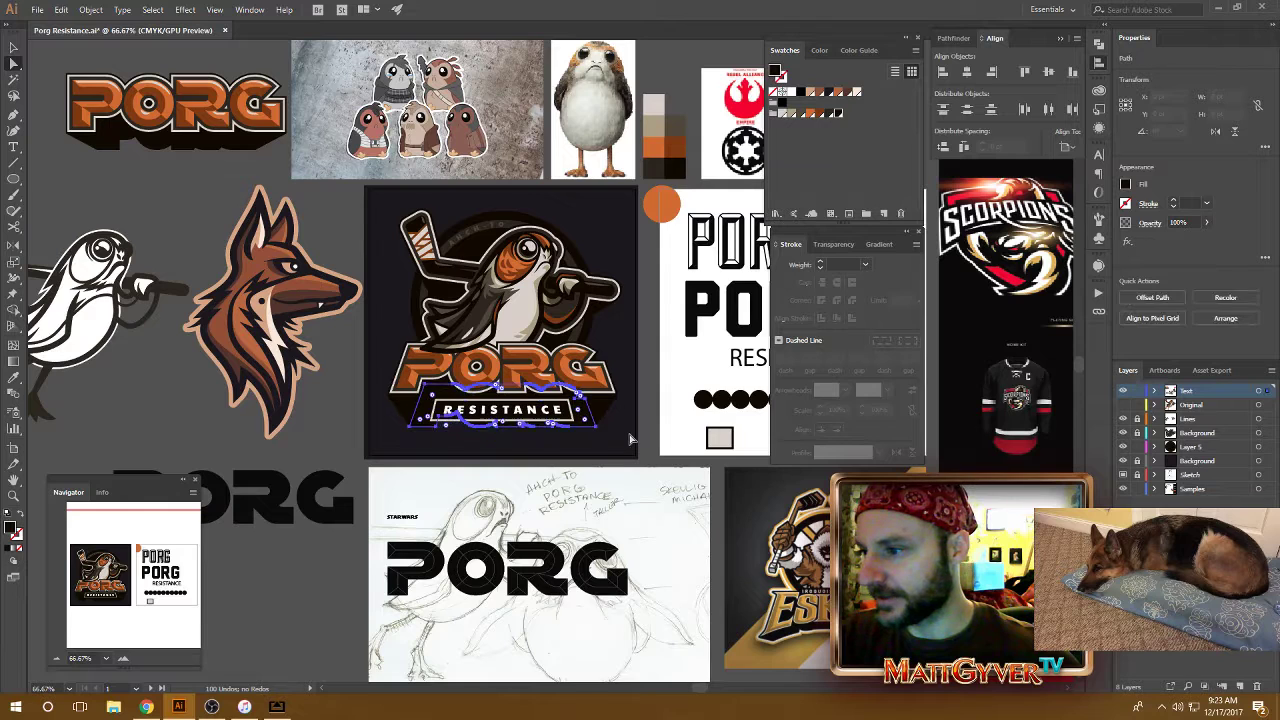
{"action": "key", "text": "ctrl+z"}
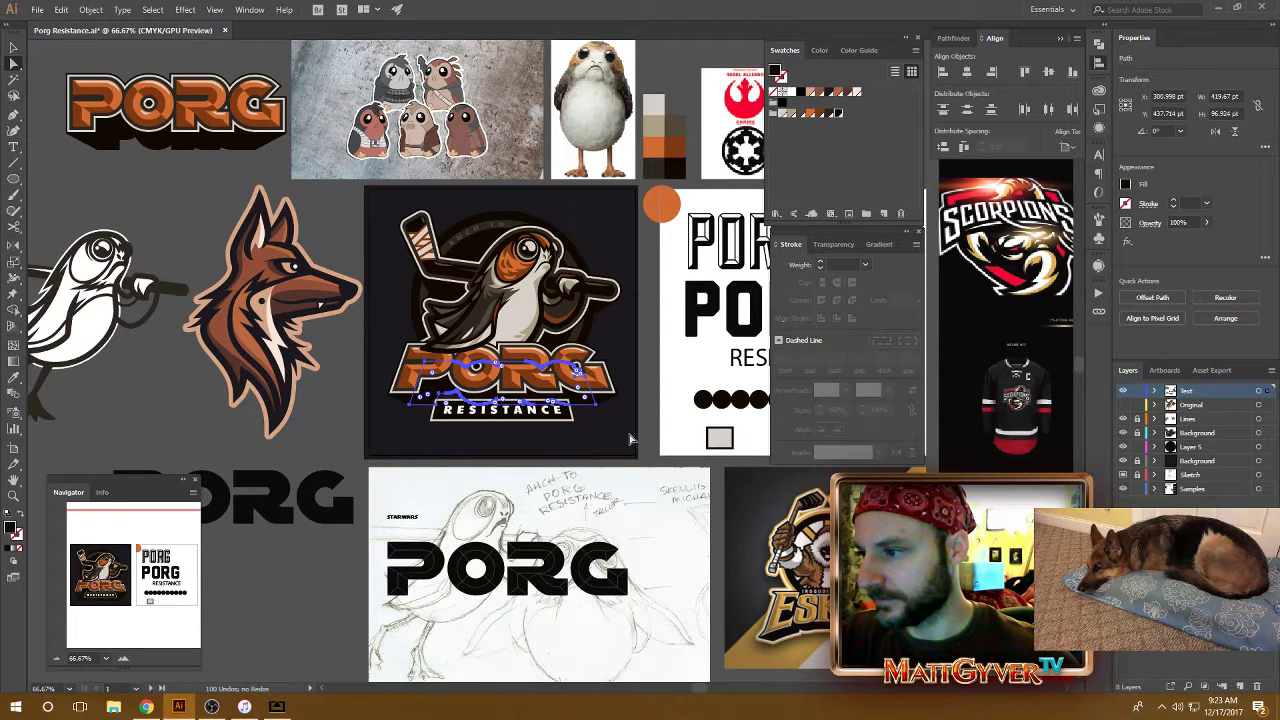
{"action": "key", "text": "ctrl+shift+z"}
{"action": "key", "text": "ctrl+z"}
{"action": "key", "text": "ctrl+shift+z"}
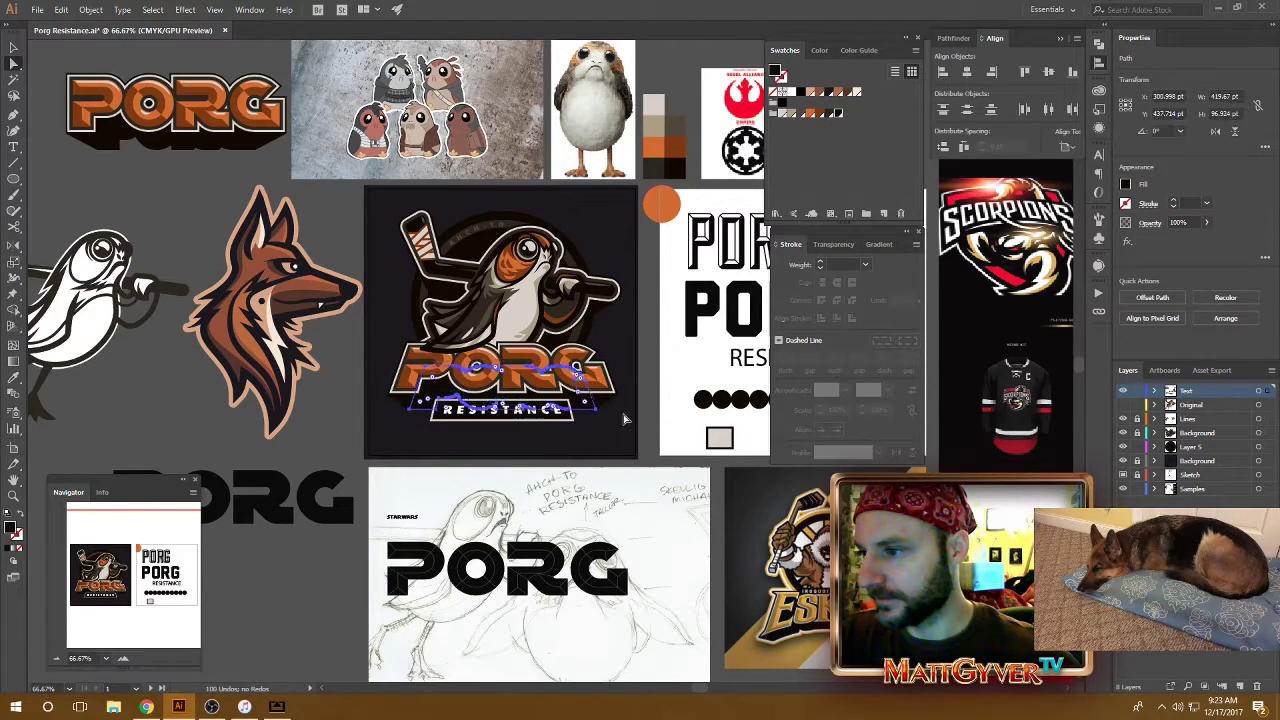
{"action": "key", "text": "ctrl+z"}
{"action": "left_click", "coordinate": [632, 424]}
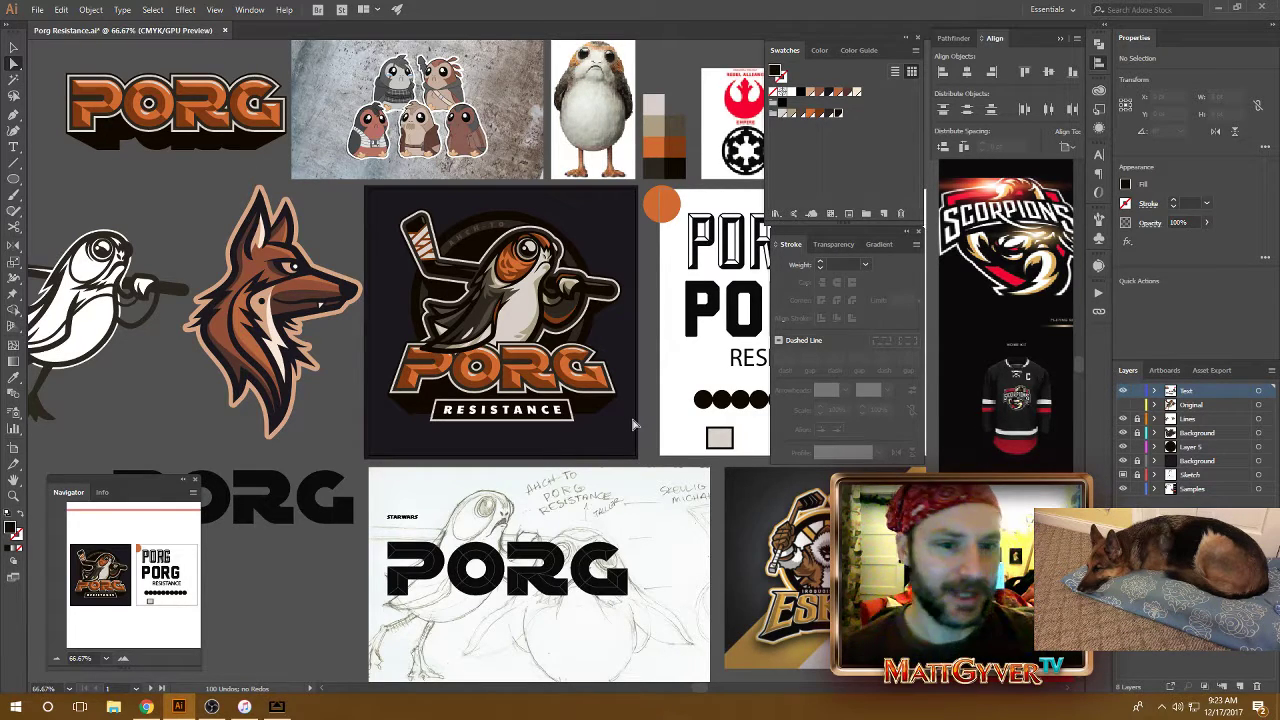
Examine how the PORG lettering, the black shadow and the RESISTANCE bar sit together in the logo
{"action": "scroll", "coordinate": [644, 444], "scroll_direction": "up", "scroll_amount": 2}
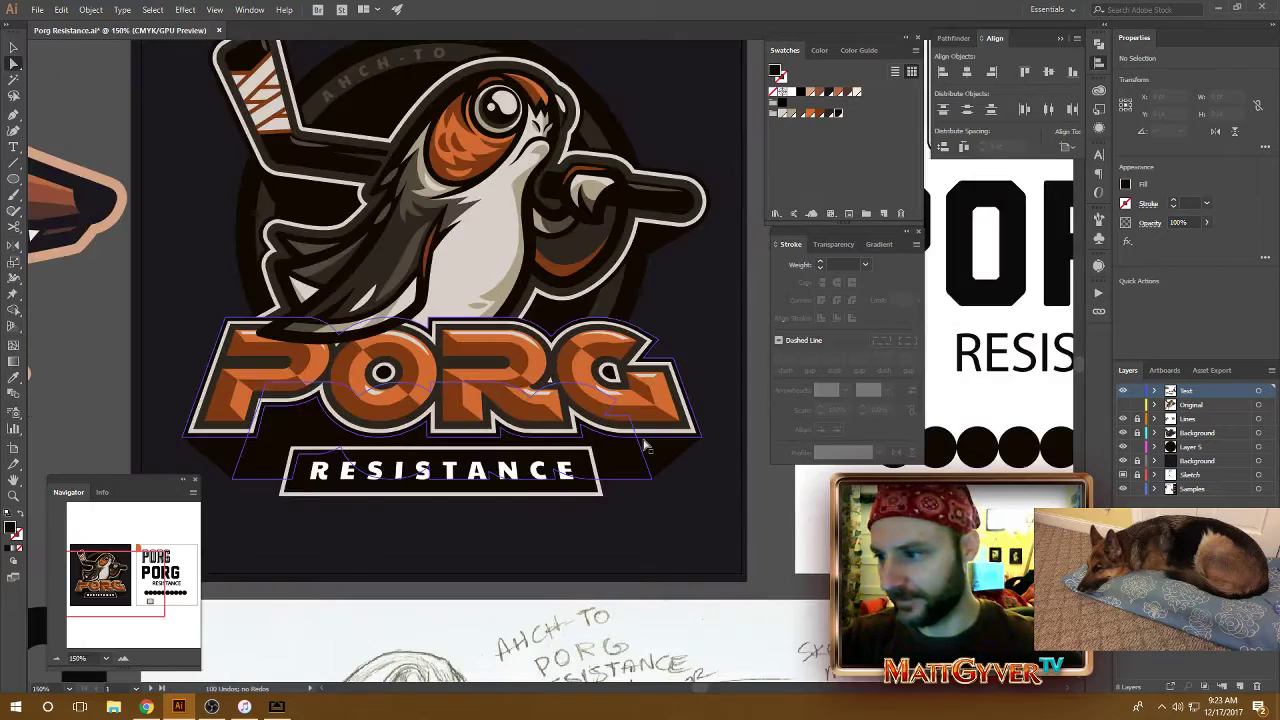
{"action": "scroll", "coordinate": [631, 489], "scroll_direction": "down", "scroll_amount": 1}
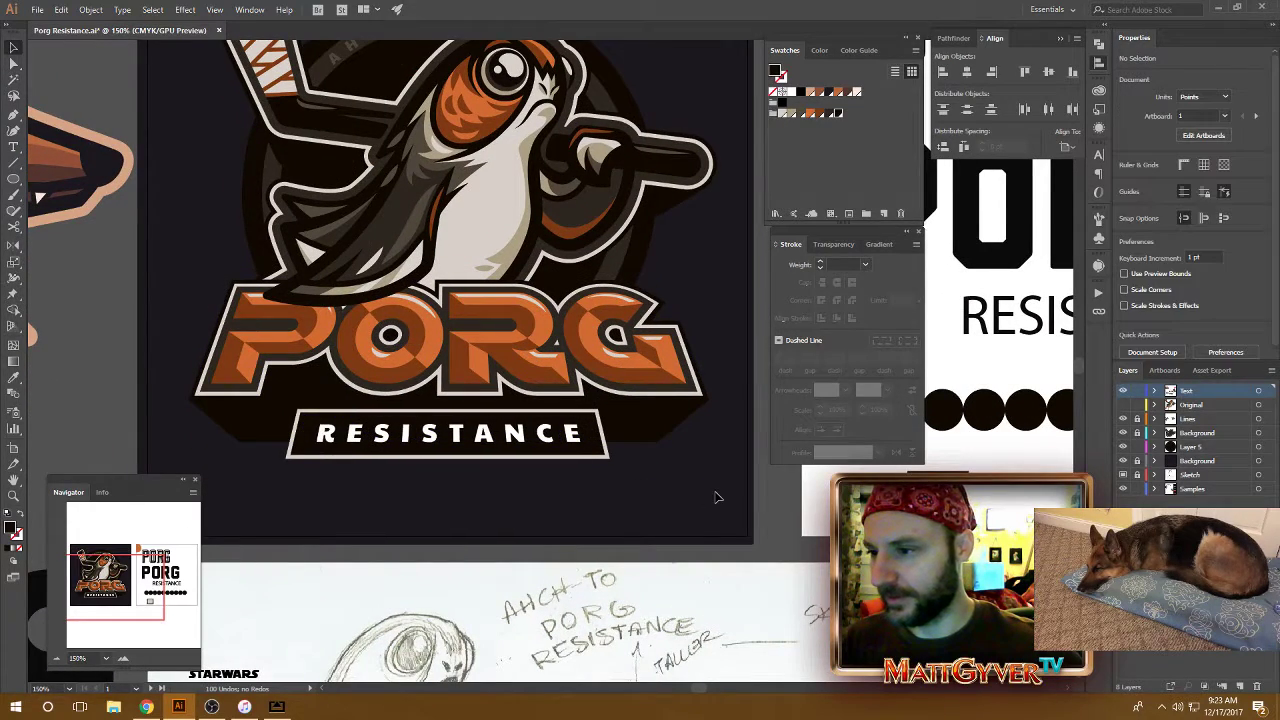
{"action": "scroll", "coordinate": [656, 429], "scroll_direction": "up", "scroll_amount": 1}
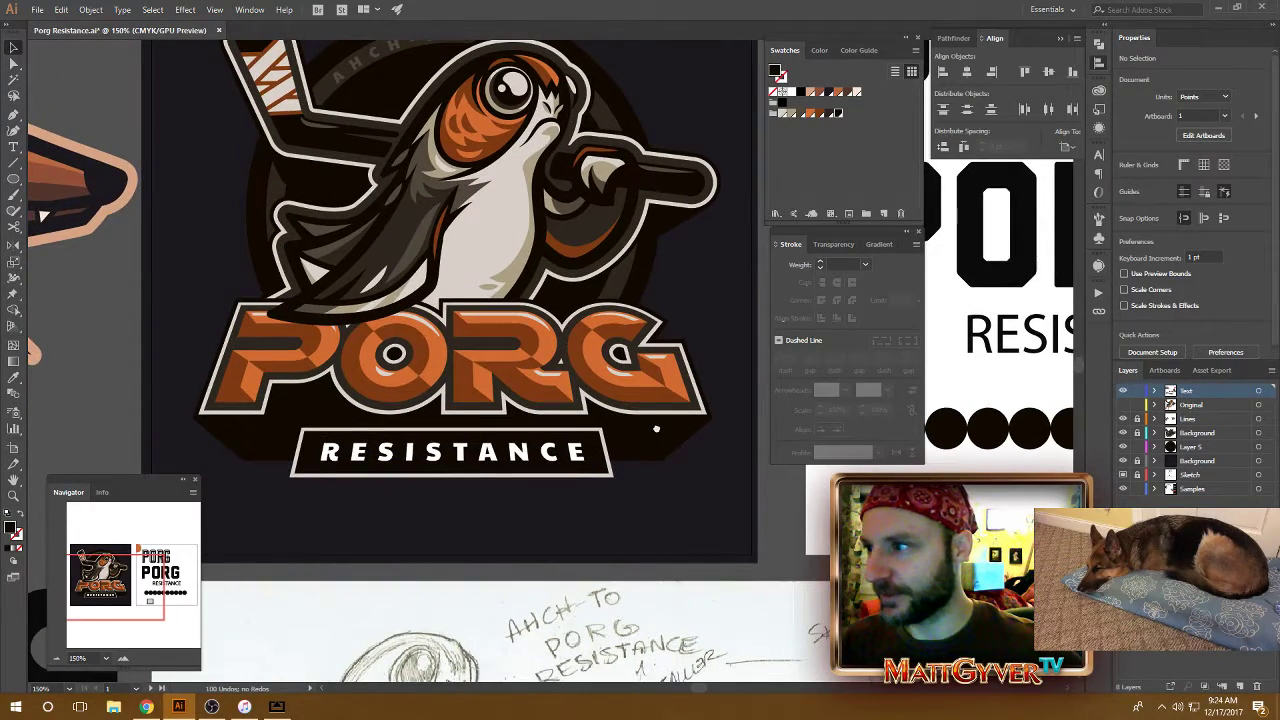
{"action": "scroll", "coordinate": [656, 431], "scroll_direction": "up", "scroll_amount": 2}
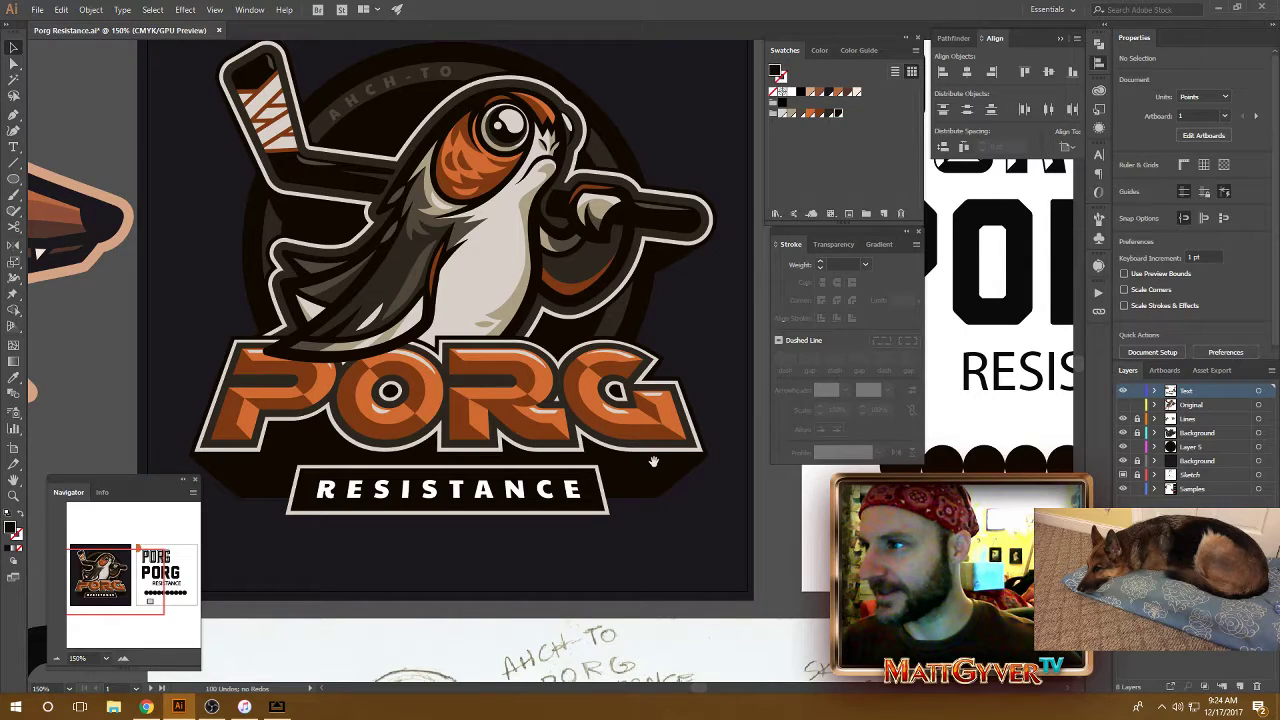
{"action": "scroll", "coordinate": [652, 465], "scroll_direction": "up", "scroll_amount": 2}
{"action": "scroll", "coordinate": [635, 478], "scroll_direction": "down", "scroll_amount": 5}
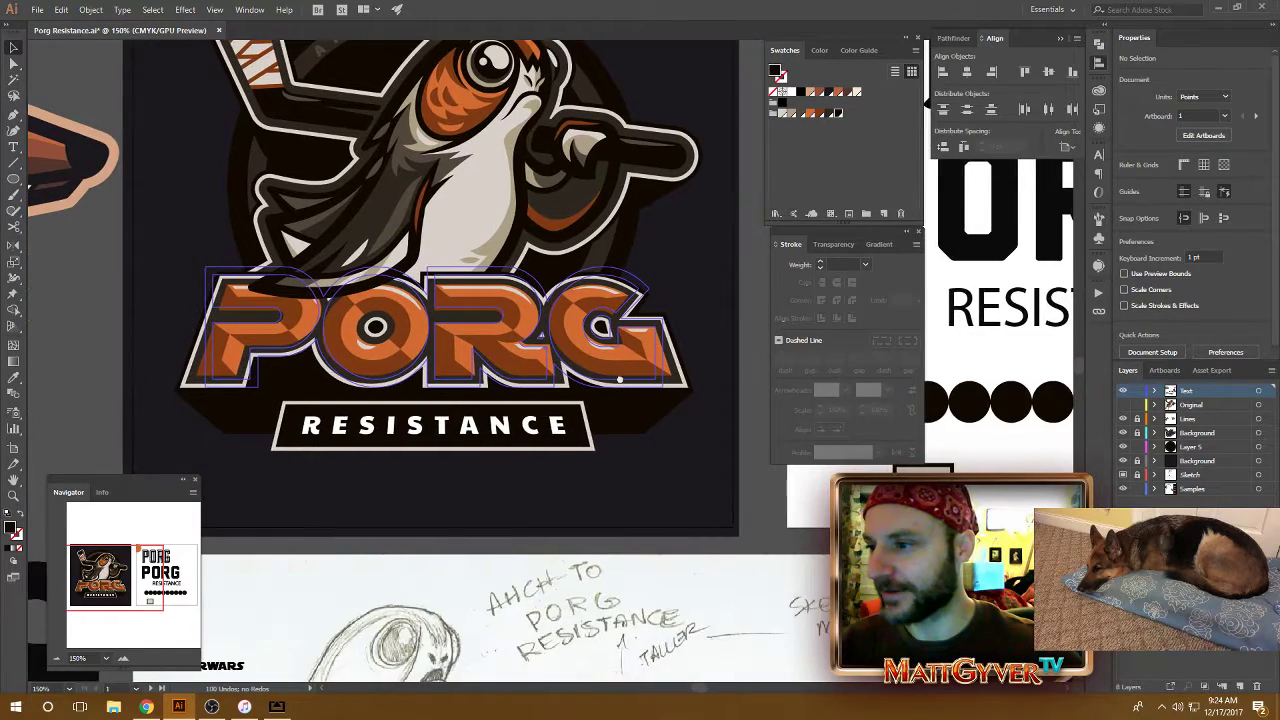
{"action": "scroll", "coordinate": [646, 391], "scroll_direction": "up", "scroll_amount": 1}
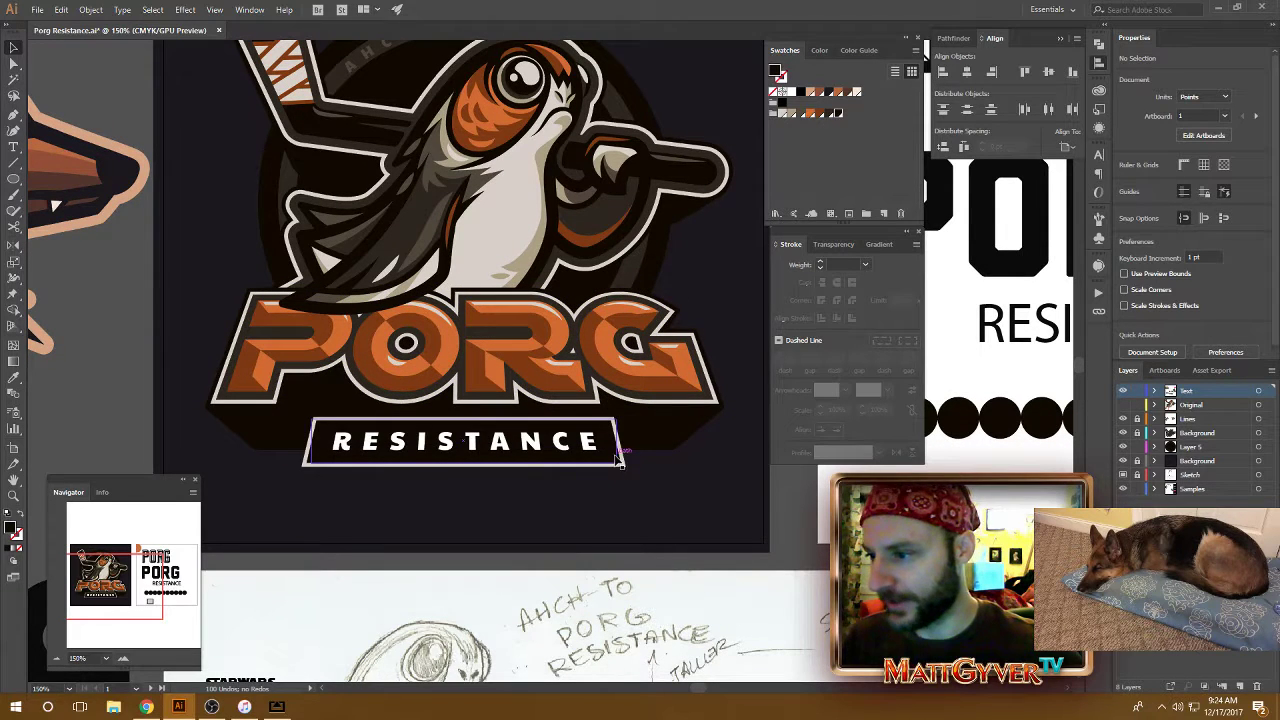
Inspect the RESISTANCE bar's rectangle, outline and lettering up close
{"action": "key", "text": "a"}
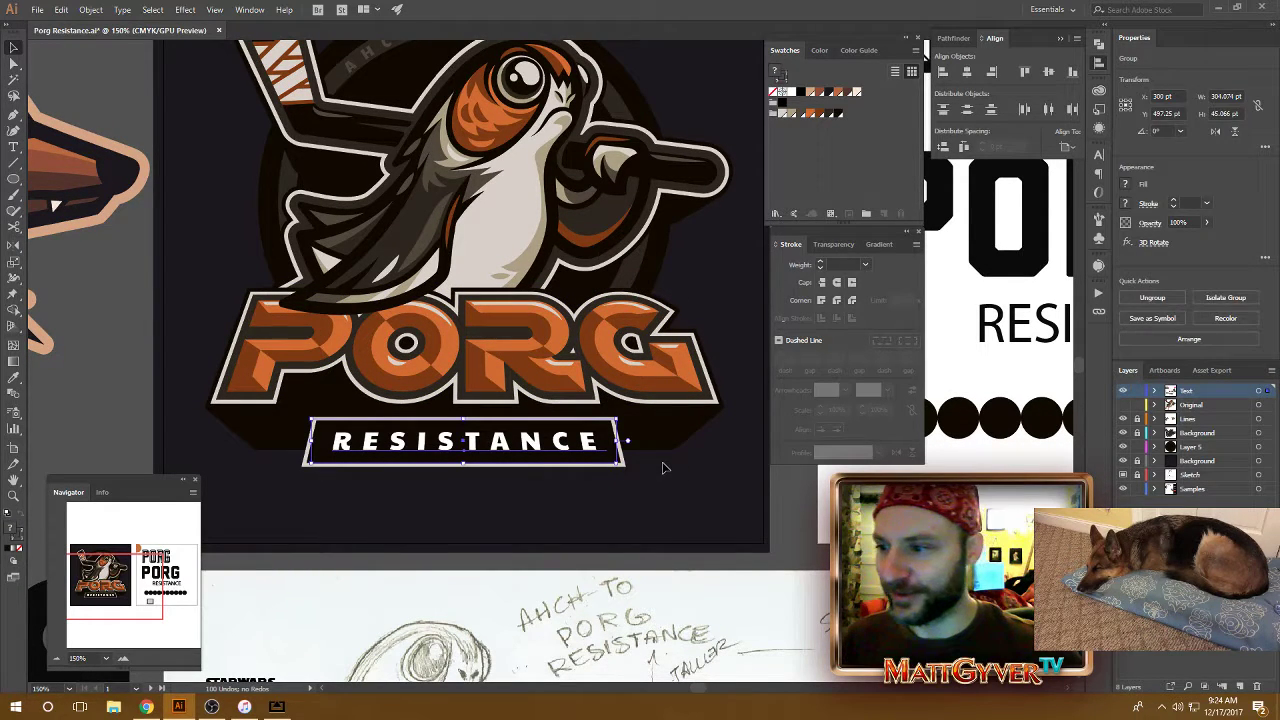
{"action": "left_click", "coordinate": [618, 464]}
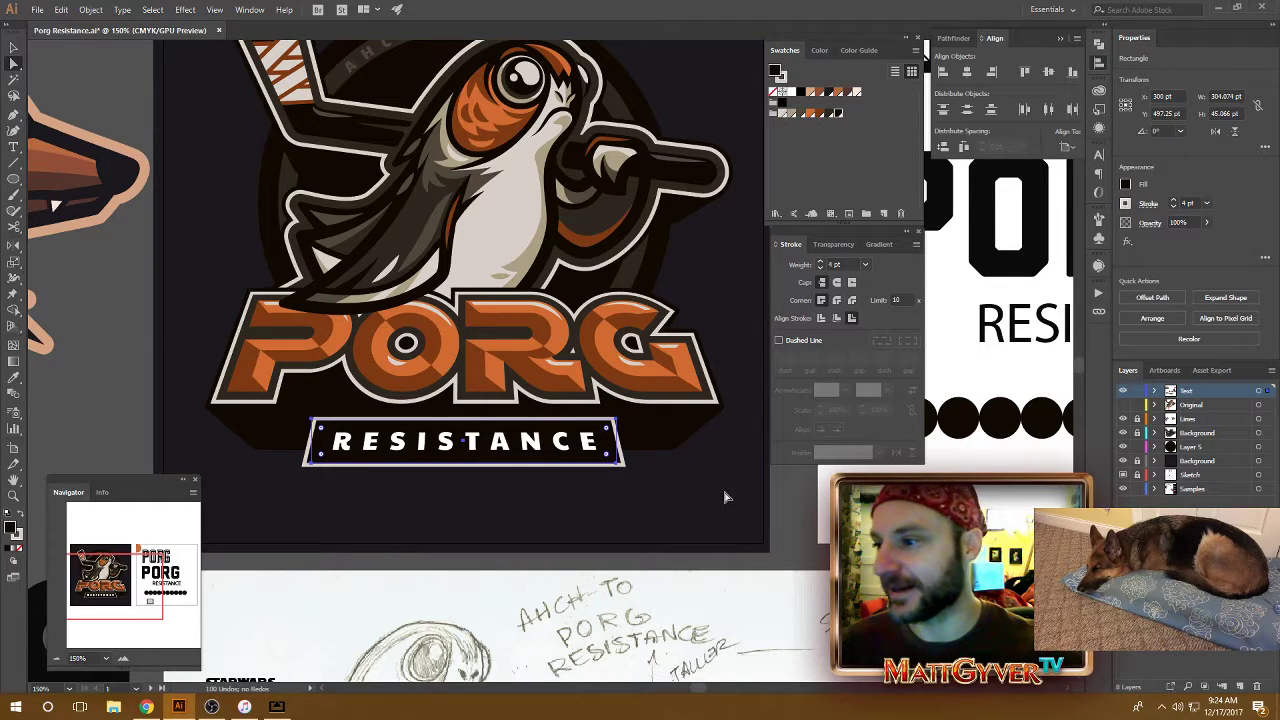
{"action": "key", "text": "ctrl+="}
{"action": "key", "text": "ctrl+="}
{"action": "left_click_drag", "start_coordinate": [680, 463], "coordinate": [569, 409]}
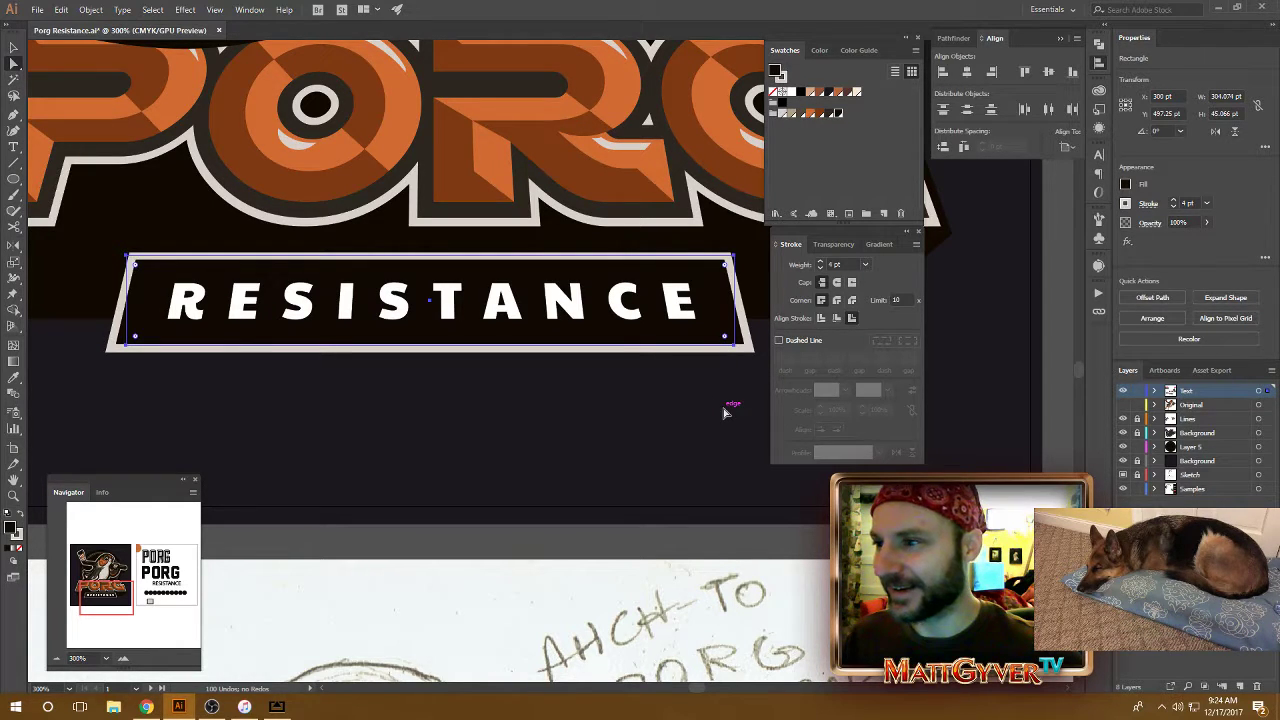
{"action": "key", "text": "v"}
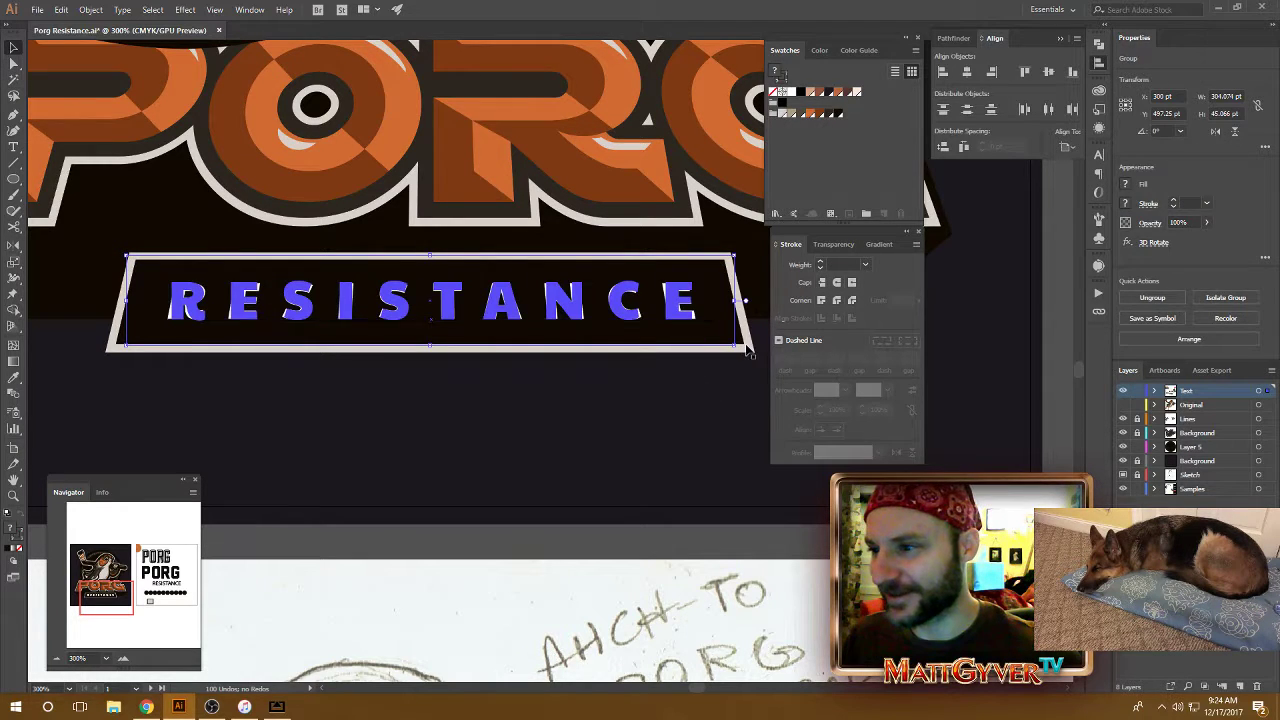
{"action": "left_click", "coordinate": [737, 398]}
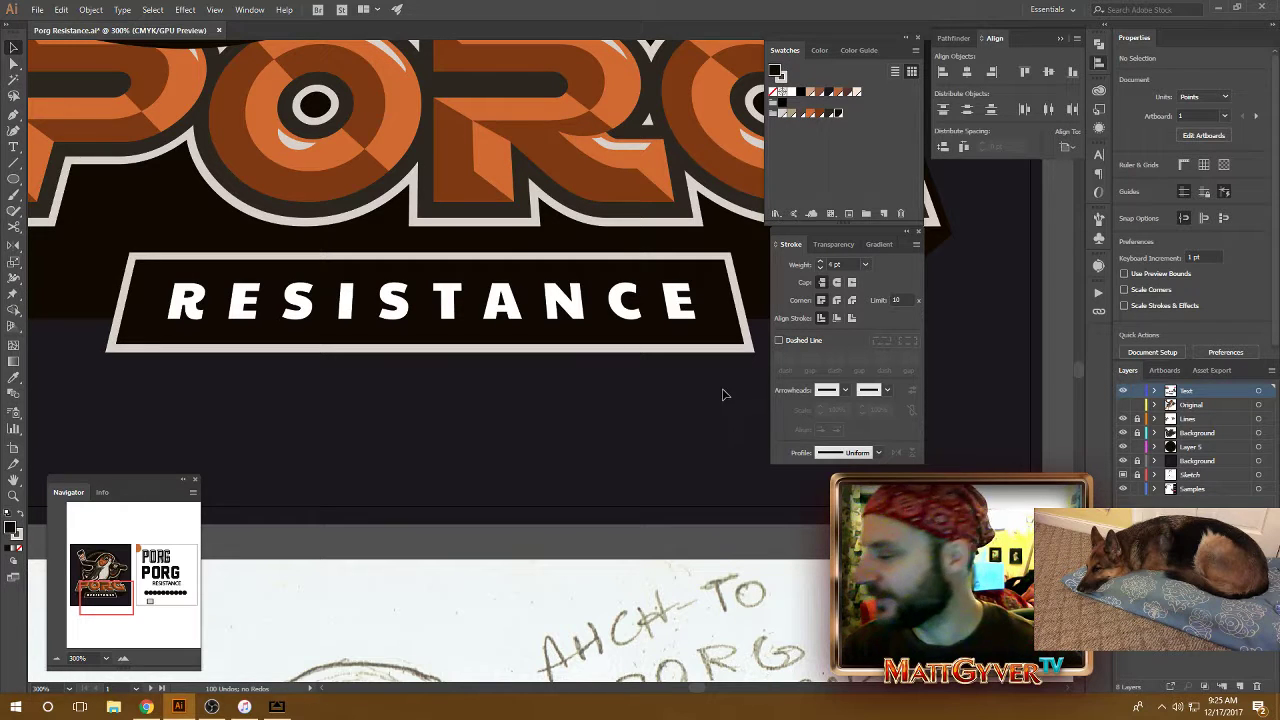
{"action": "scroll", "coordinate": [429, 357], "scroll_direction": "up", "scroll_amount": 1}
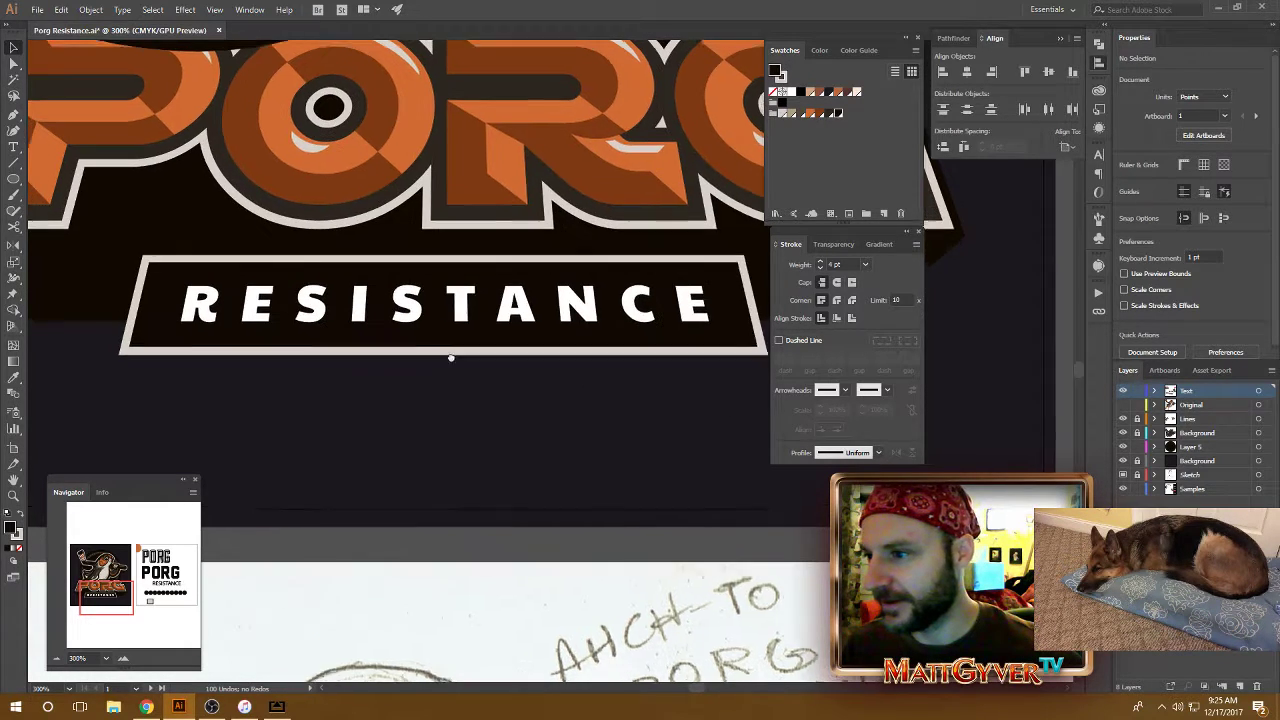
{"action": "scroll", "coordinate": [410, 360], "scroll_direction": "down", "scroll_amount": 1}
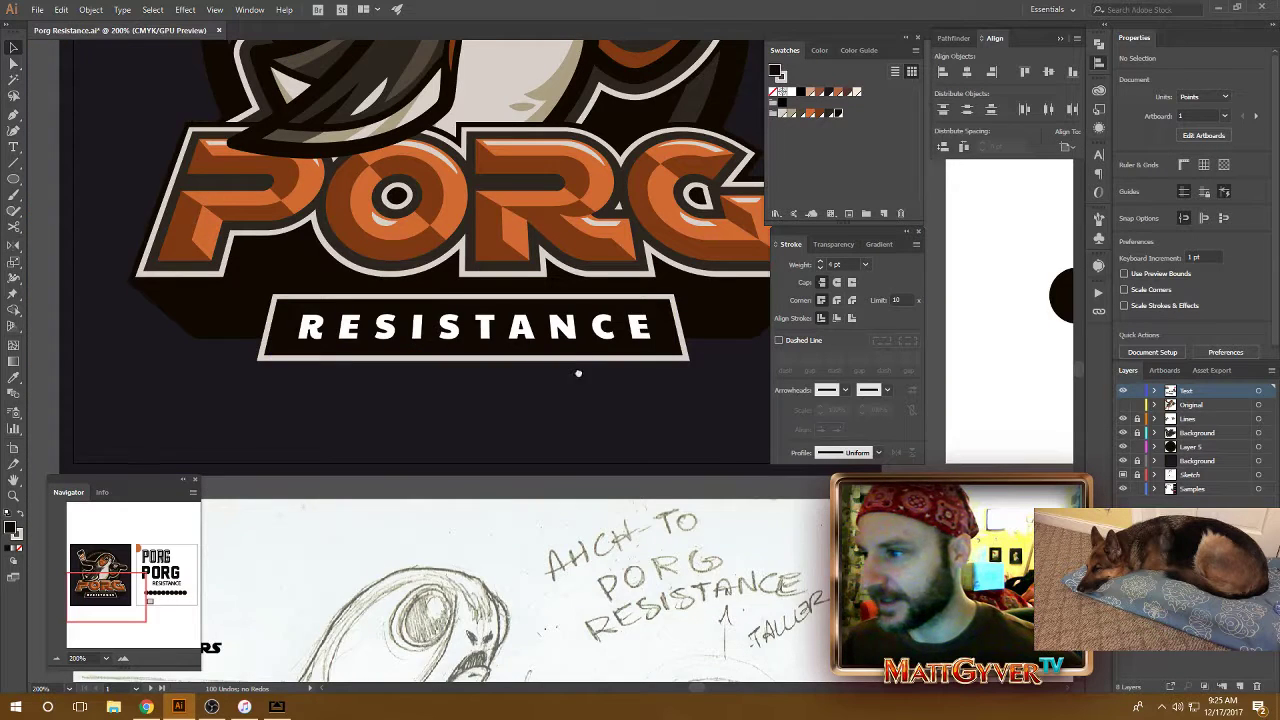
Examine the RESISTANCE bar and lettering up close, and how they fit with PORG in the whole logo
{"action": "scroll", "coordinate": [577, 371], "scroll_direction": "down", "scroll_amount": 1}
{"action": "left_click", "coordinate": [655, 374]}
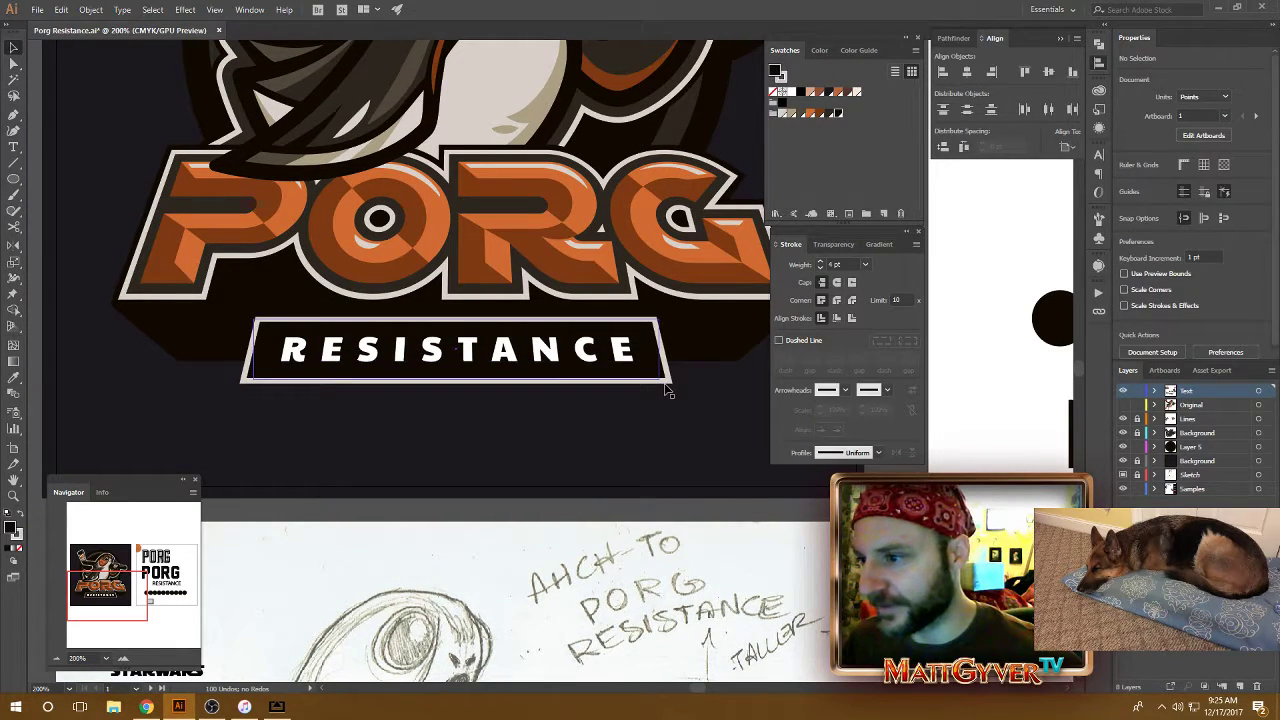
{"action": "left_click", "coordinate": [730, 421]}
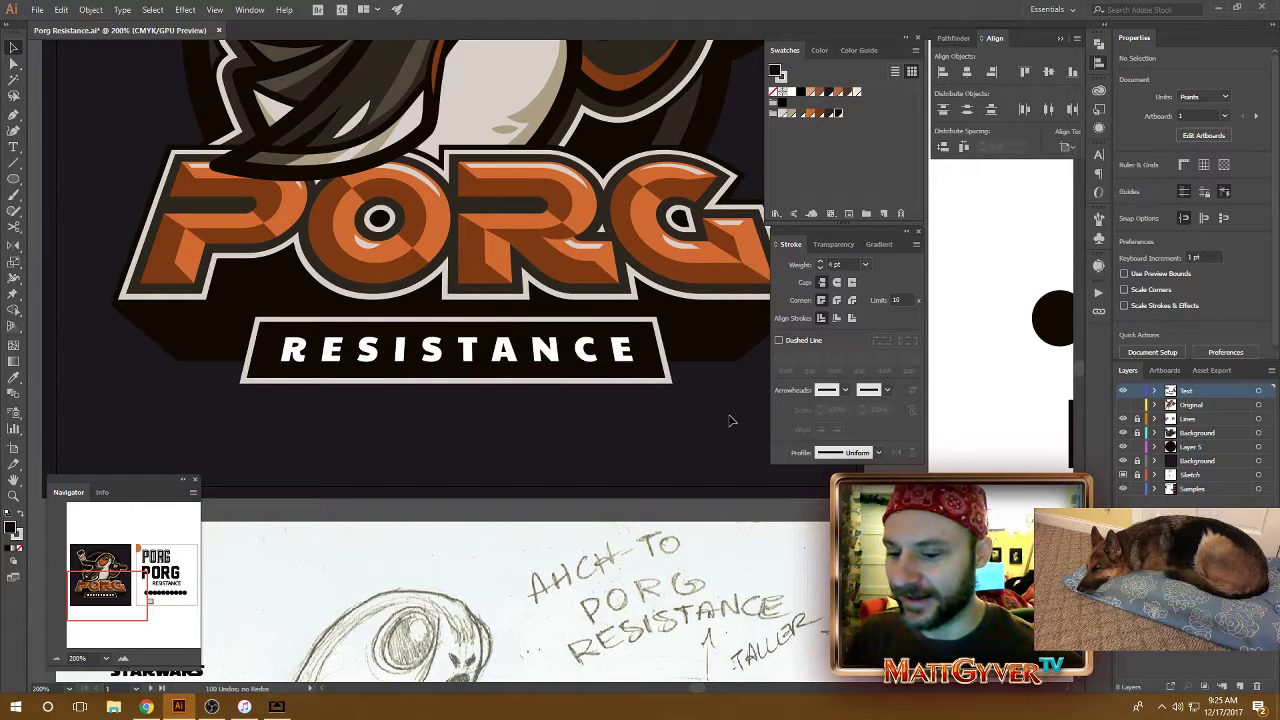
{"action": "key", "text": "ctrl+plus"}
{"action": "key", "text": "ctrl+plus"}
{"action": "left_click_drag", "start_coordinate": [236, 397], "coordinate": [466, 327]}
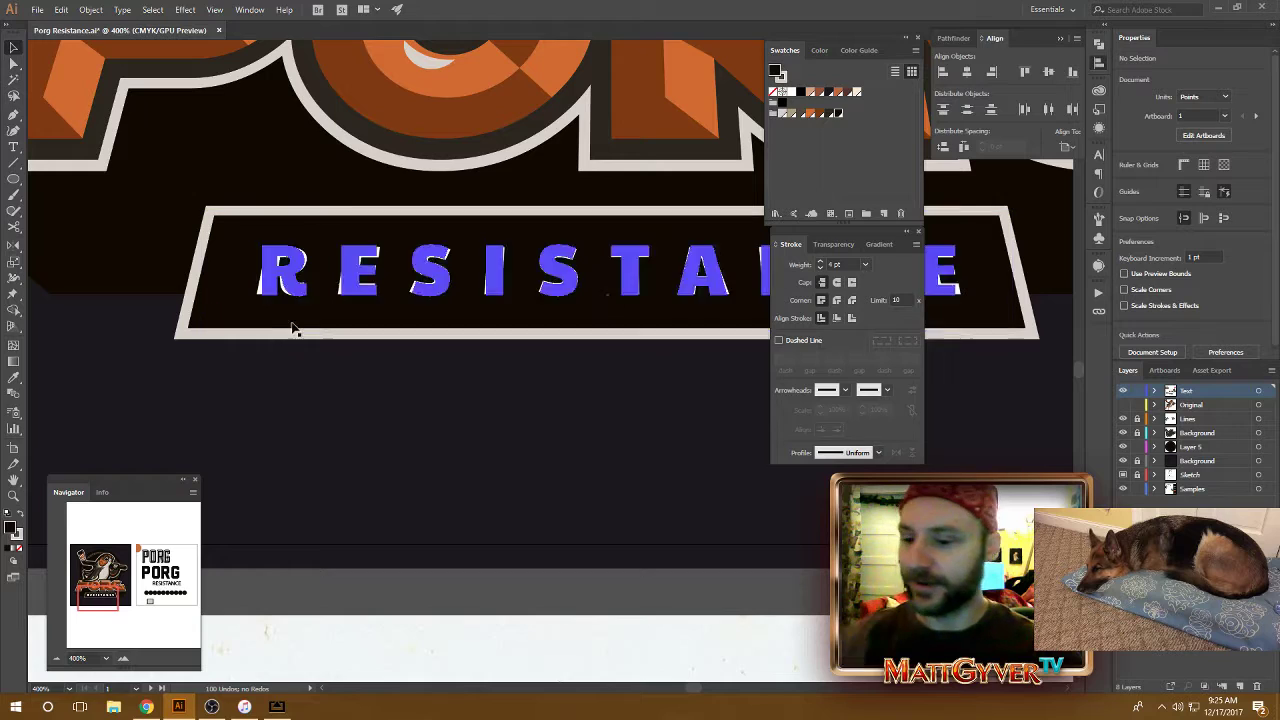
{"action": "key", "text": "ctrl+minus"}
{"action": "key", "text": "ctrl+minus"}
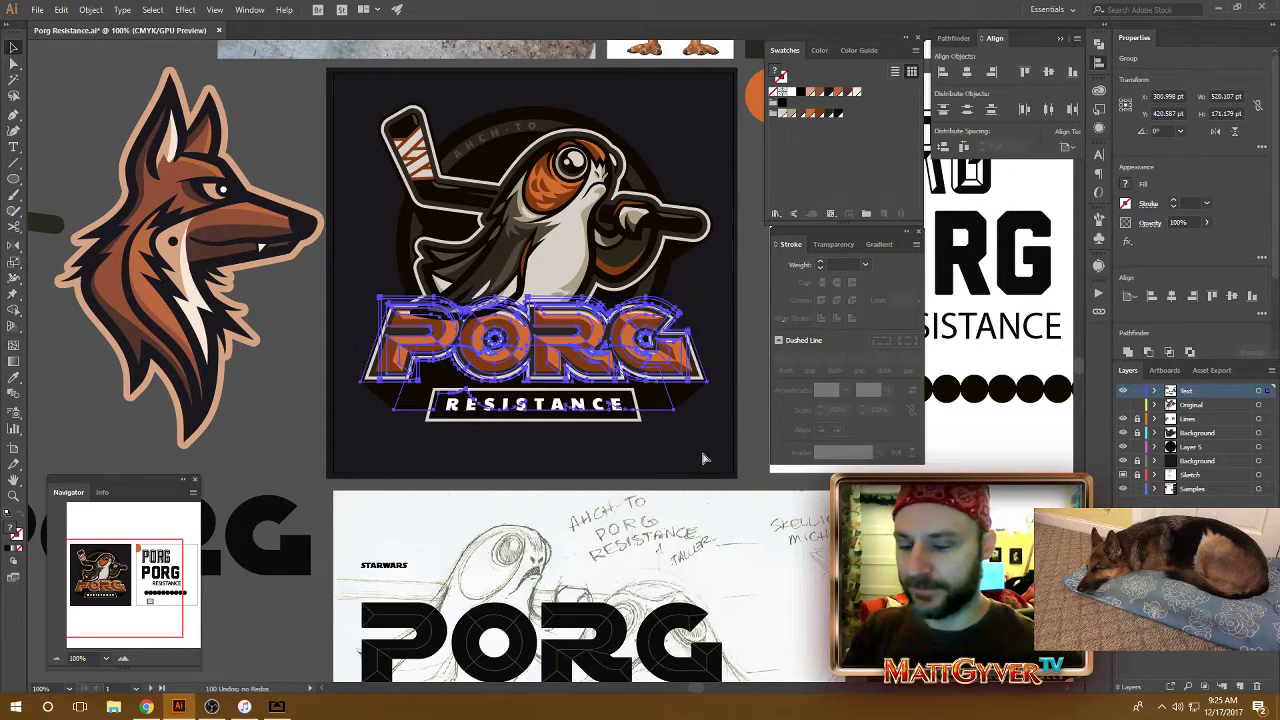
{"action": "scroll", "coordinate": [711, 457], "scroll_direction": "up", "scroll_amount": 2}
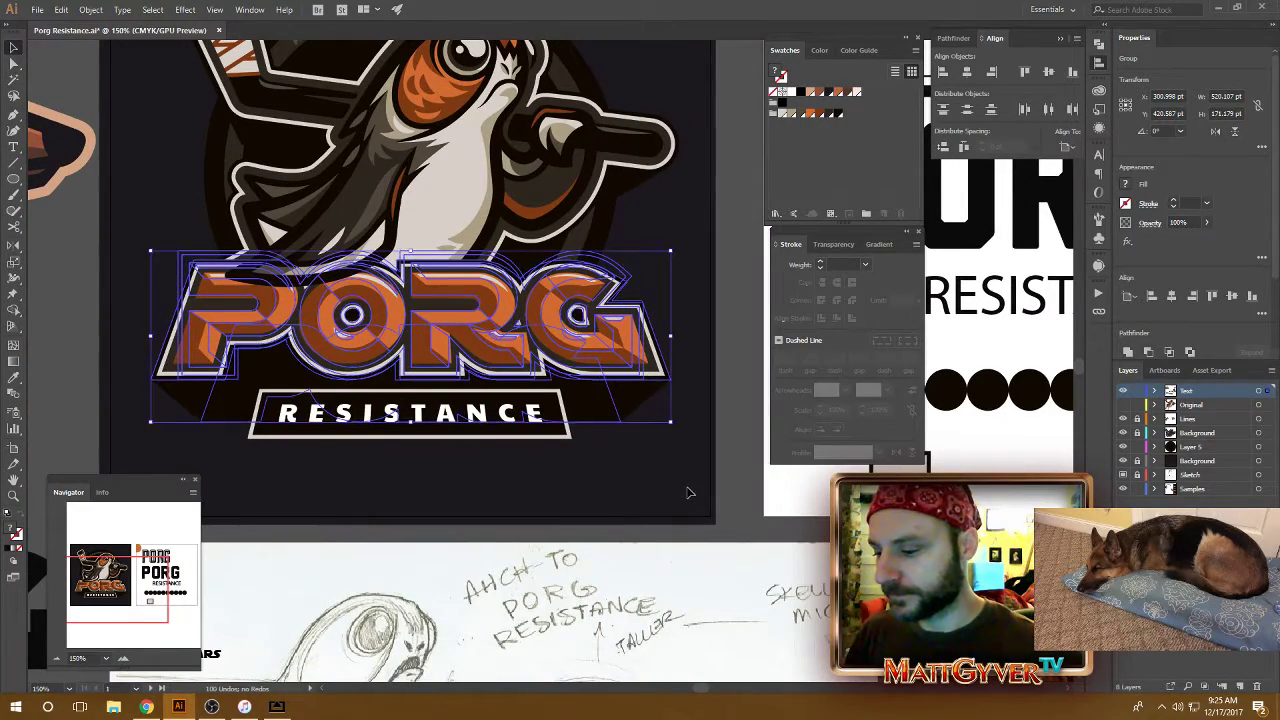
{"action": "left_click", "coordinate": [688, 492]}
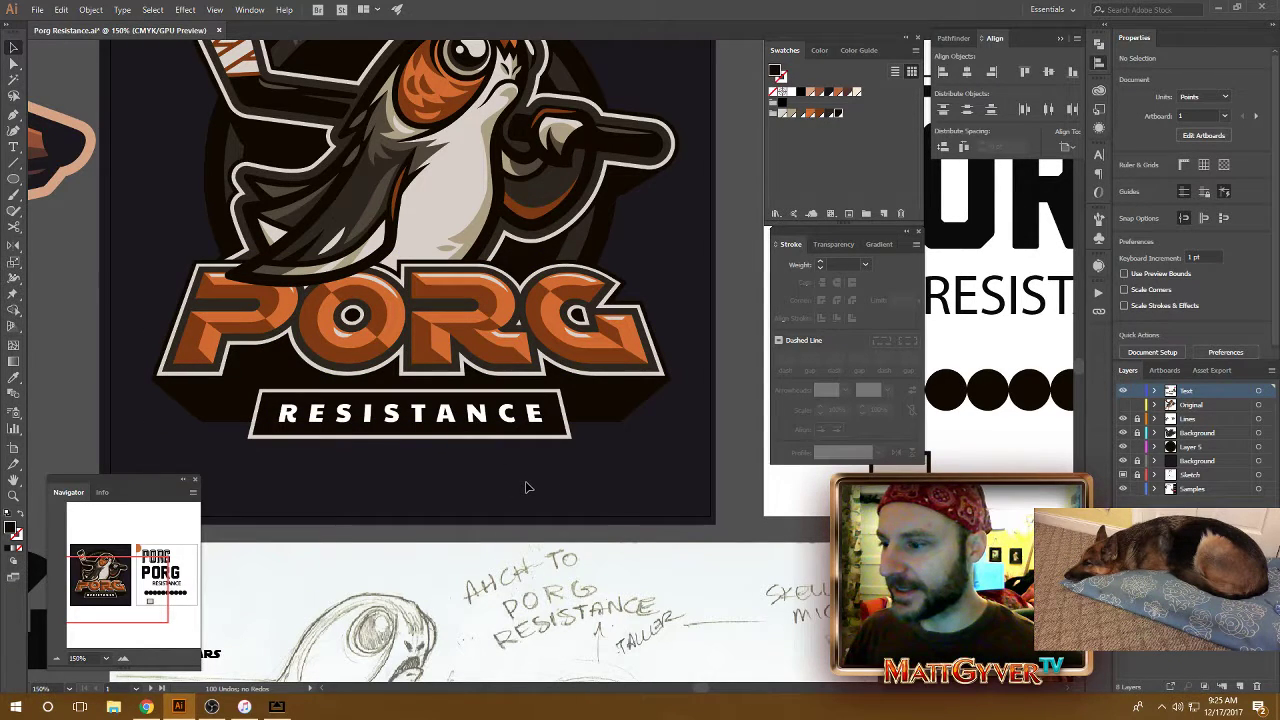
Copy the black extrusion blend from inside the PORG group and paste it in place above the artwork
{"action": "left_click", "coordinate": [640, 404]}
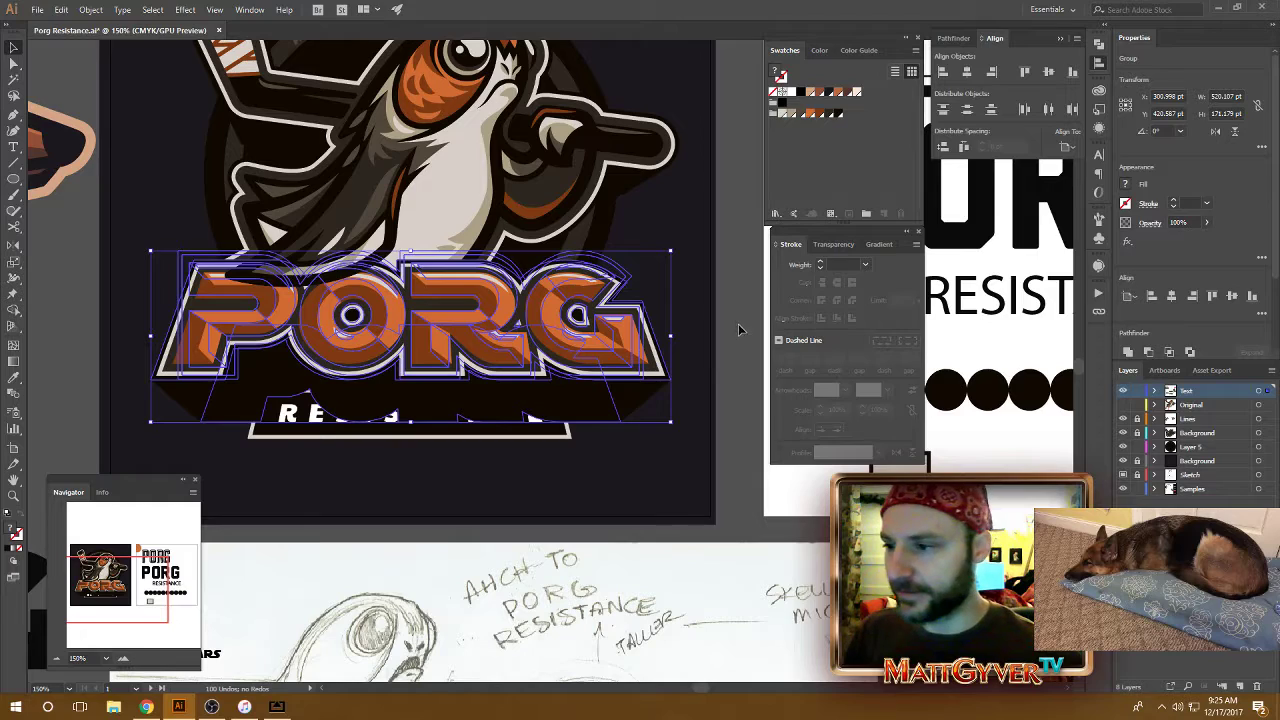
{"action": "double_click", "coordinate": [660, 410]}
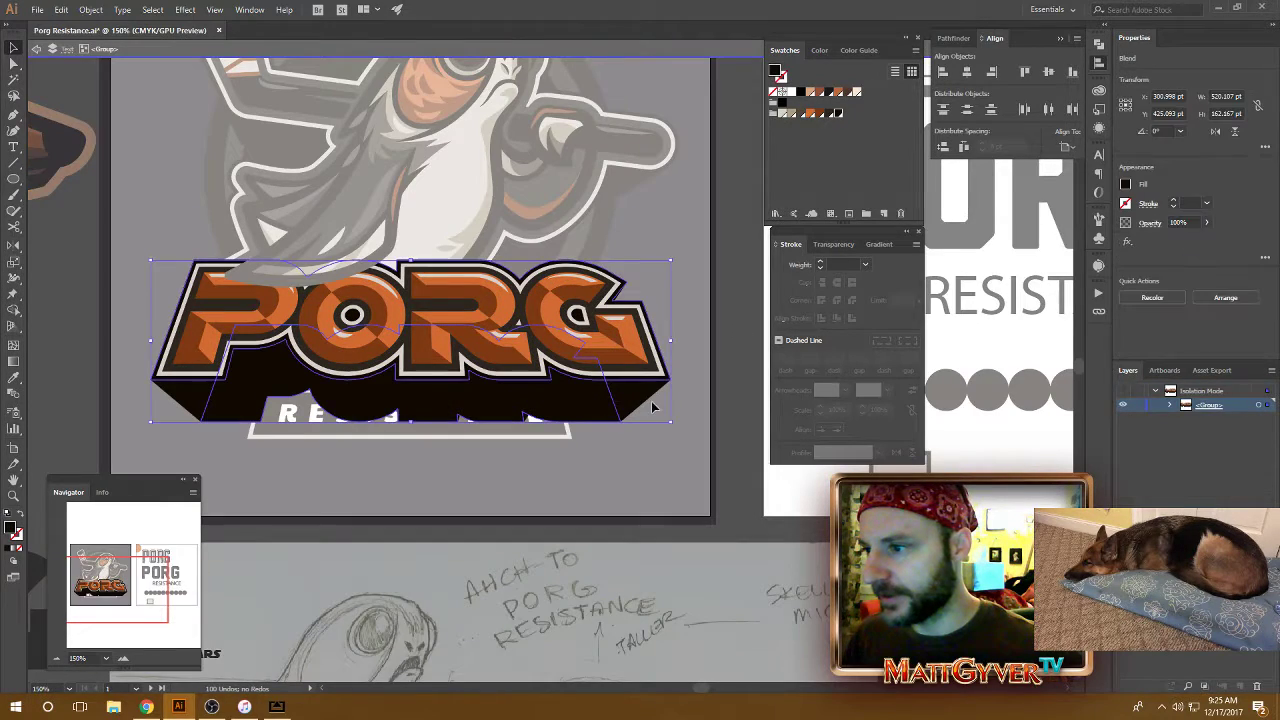
{"action": "double_click", "coordinate": [700, 502]}
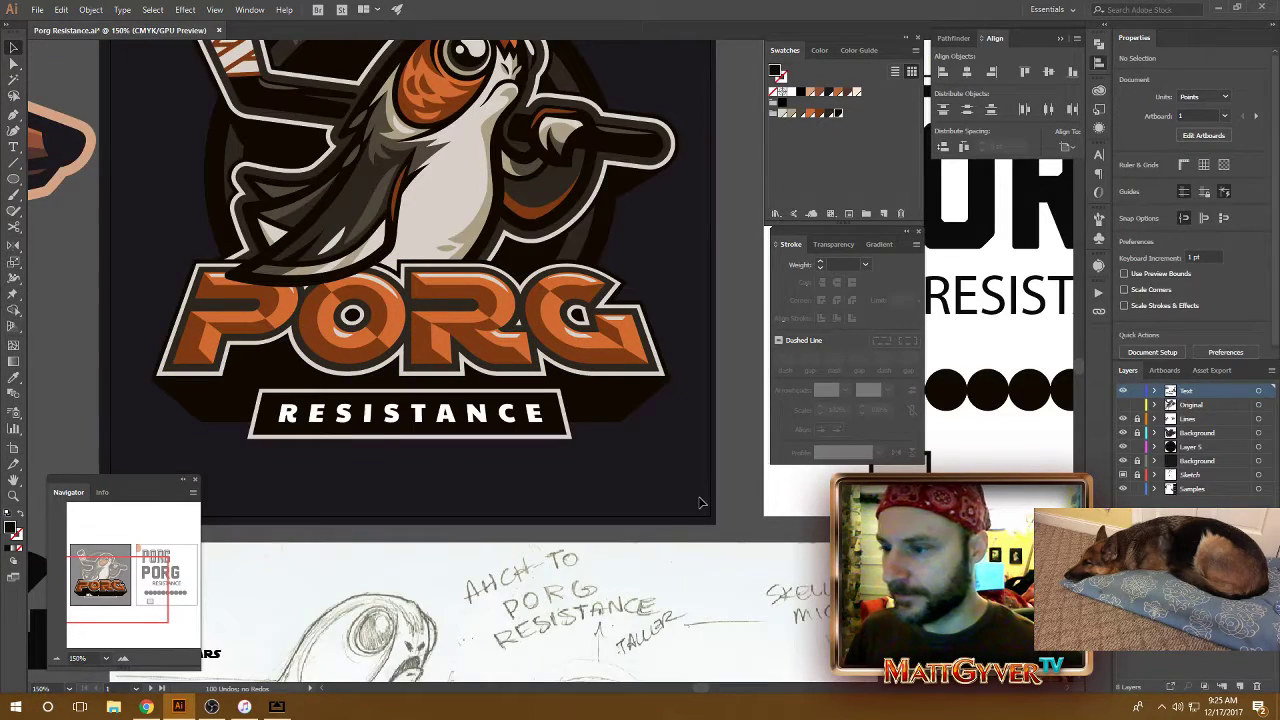
{"action": "key", "text": "ctrl+z"}
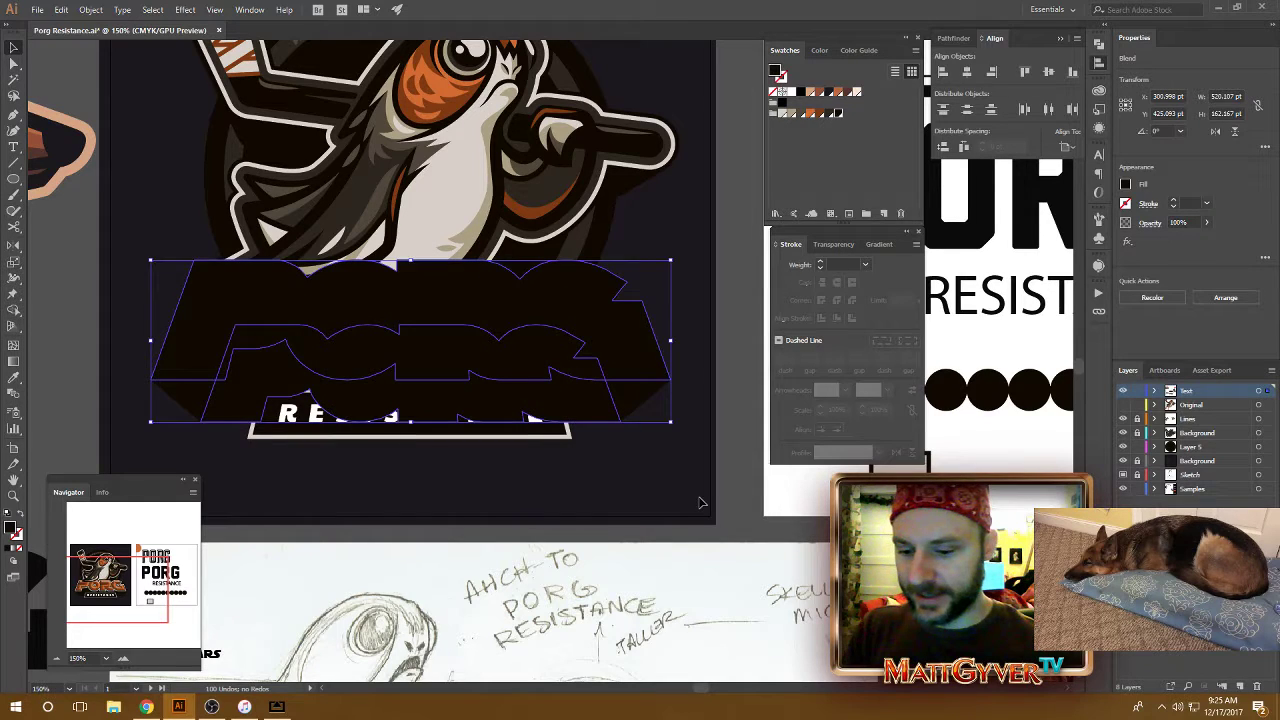
Expand the pasted extrusion blend and unite its pieces into a single silhouette path
{"action": "left_click", "coordinate": [61, 9]}
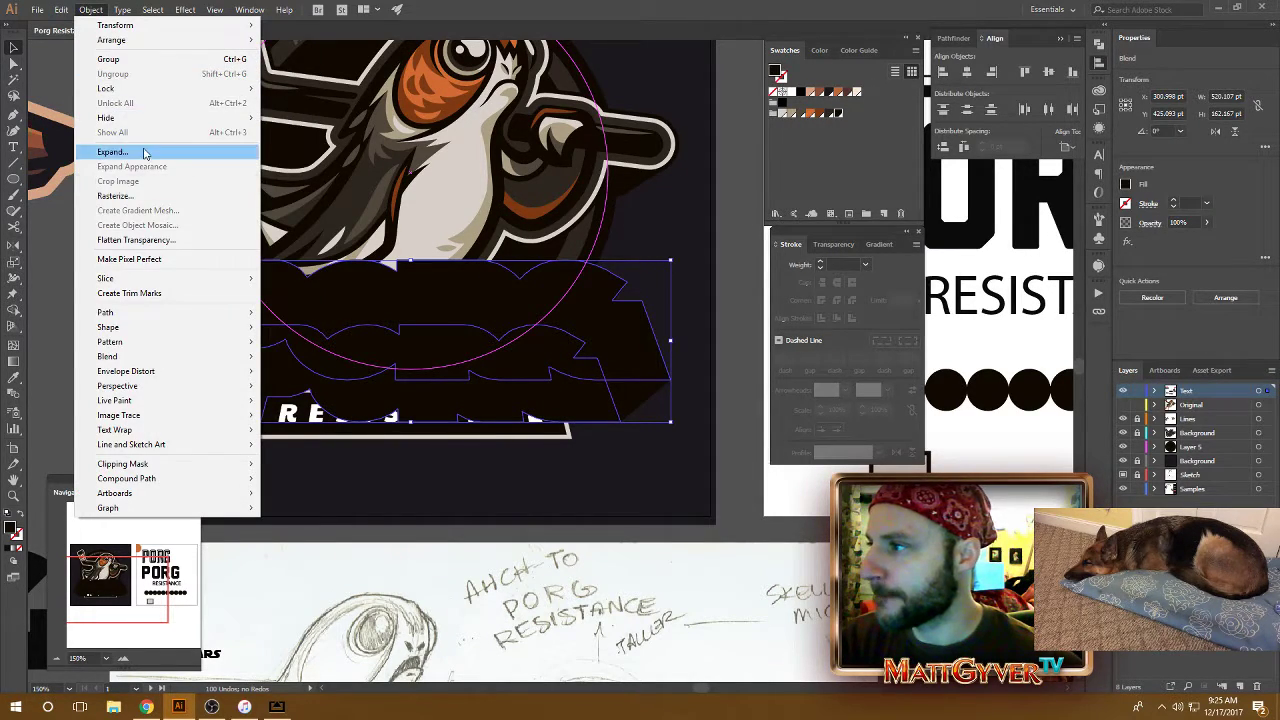
{"action": "left_click", "coordinate": [110, 151]}
{"action": "left_click", "coordinate": [695, 276]}
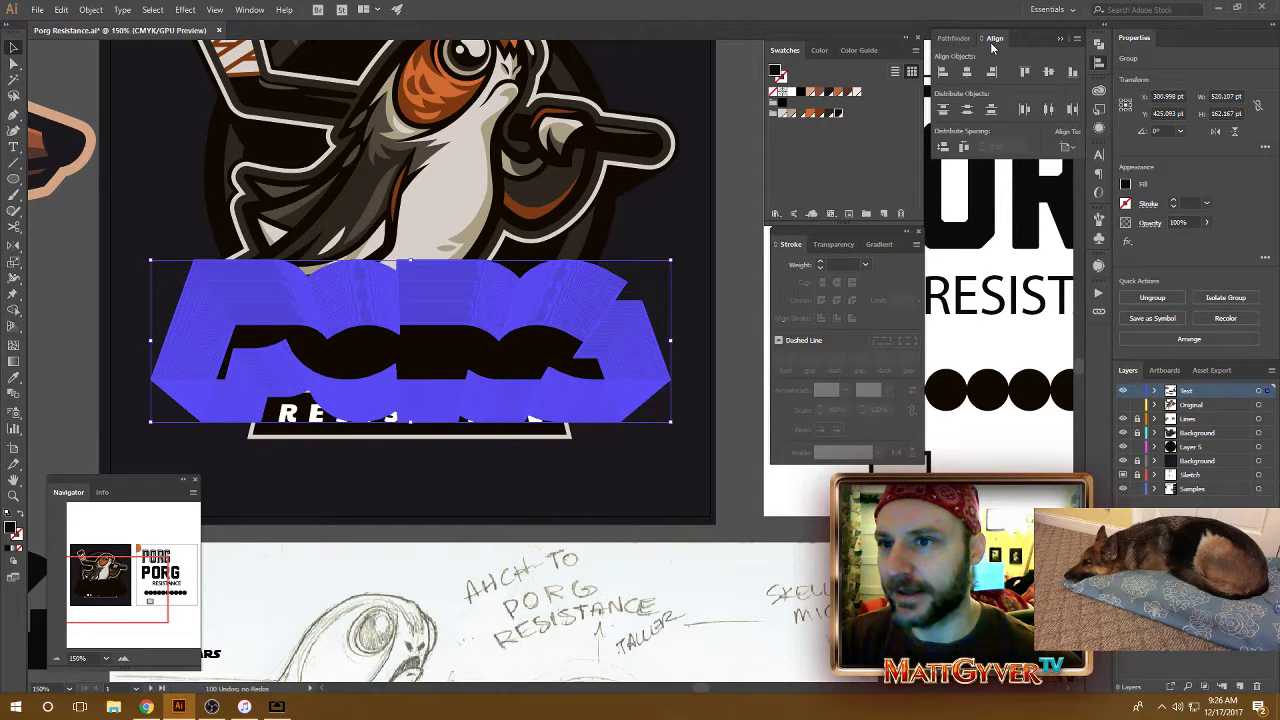
{"action": "left_click", "coordinate": [1098, 50]}
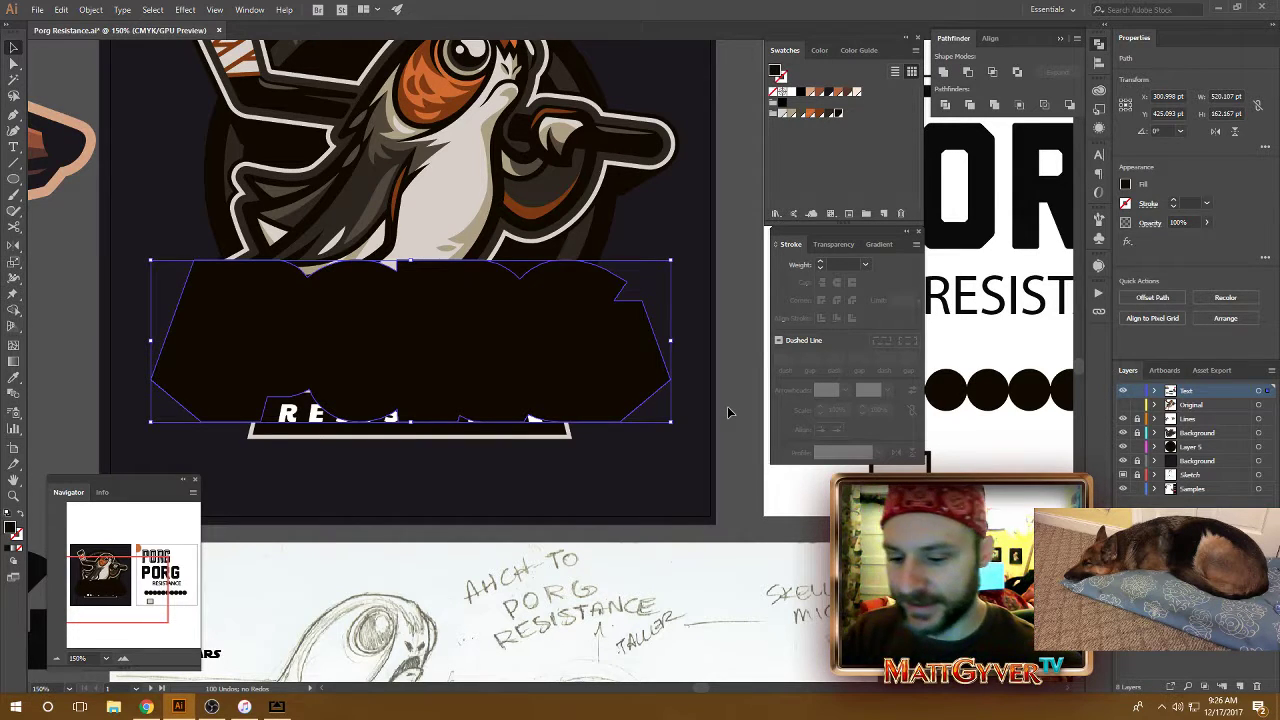
Inspect the edges and corners of the united black silhouette up close
{"action": "scroll", "coordinate": [728, 411], "scroll_direction": "up", "scroll_amount": 5}
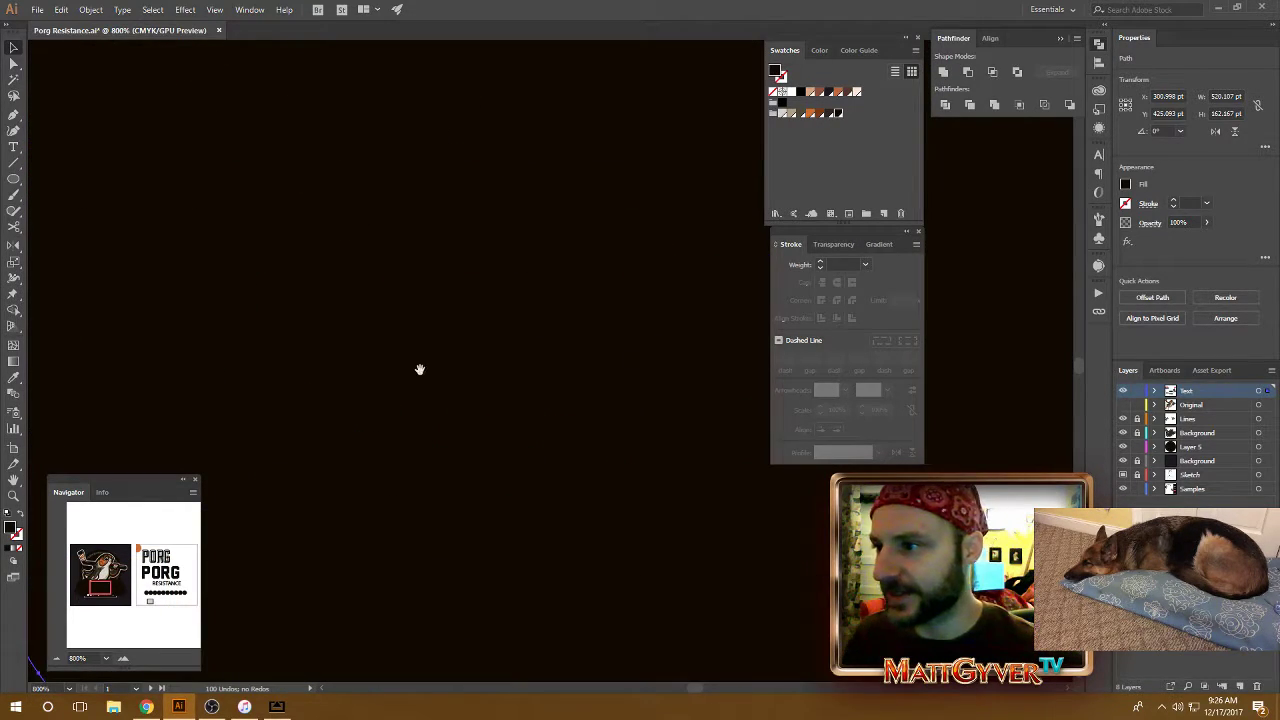
{"action": "left_click_drag", "start_coordinate": [714, 520], "coordinate": [437, 371]}
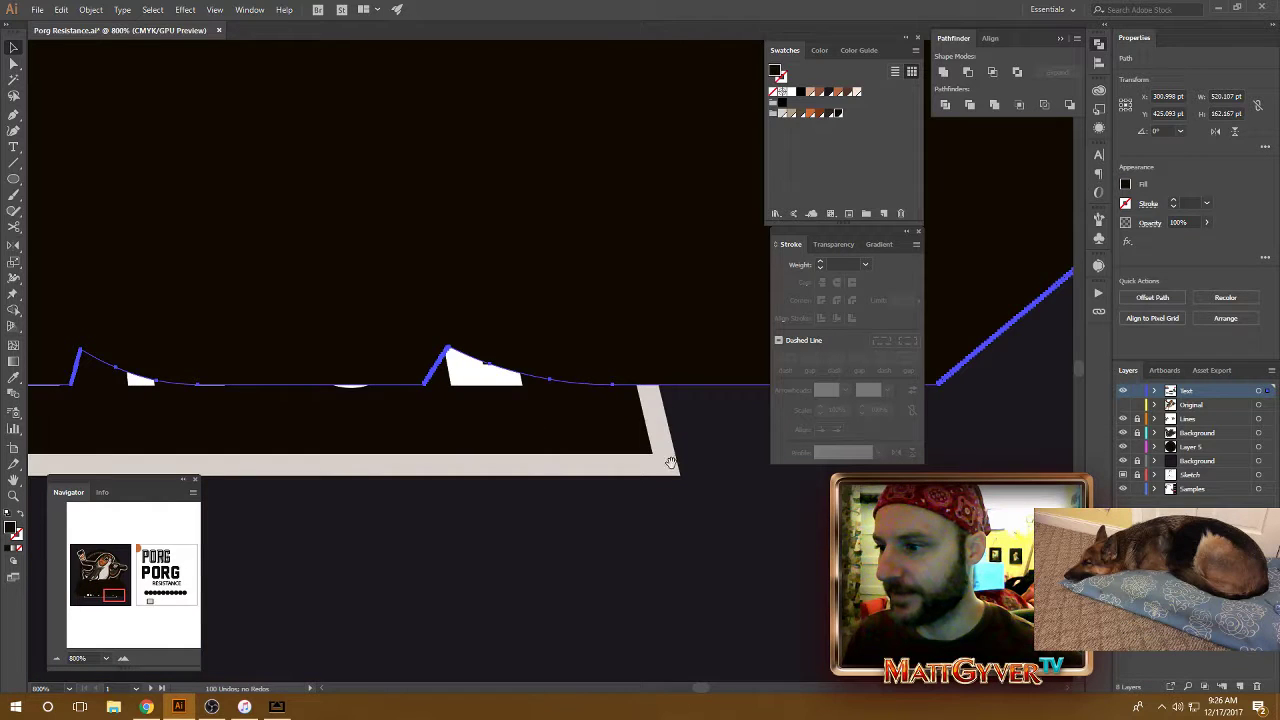
{"action": "left_click_drag", "start_coordinate": [670, 462], "coordinate": [240, 374]}
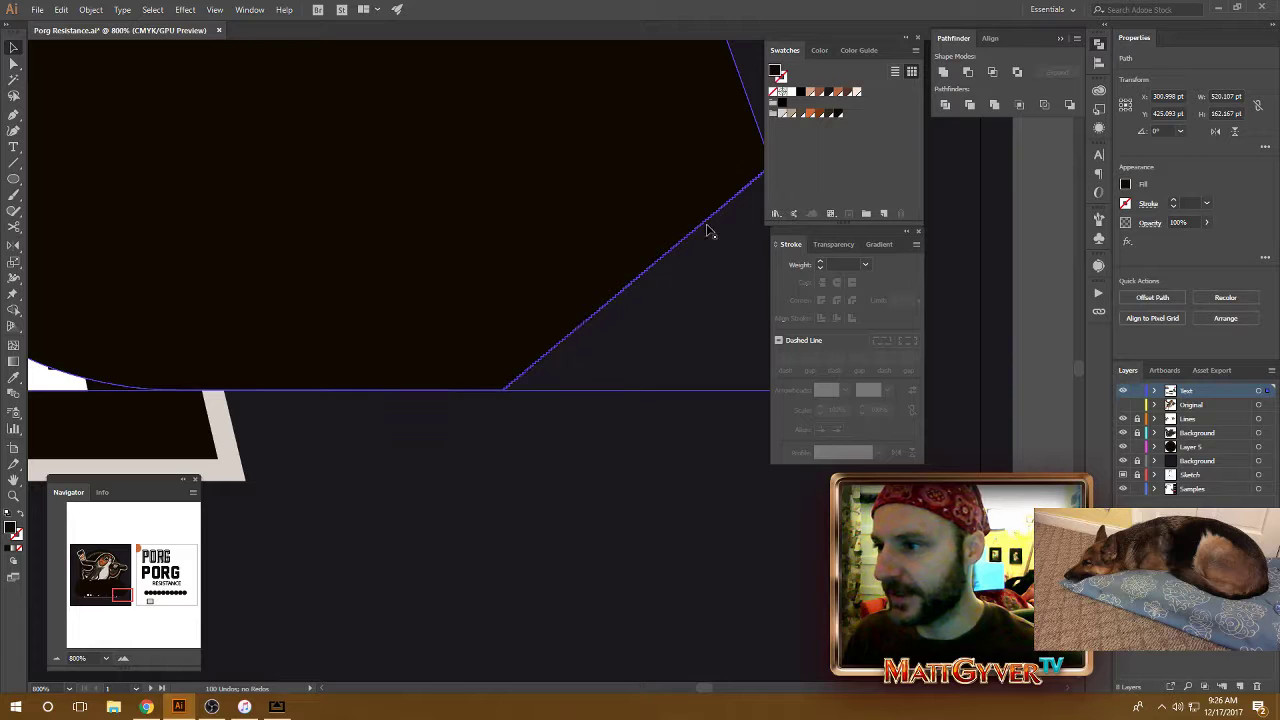
{"action": "key", "text": "ctrl+minus"}
{"action": "key", "text": "ctrl+minus"}
{"action": "key", "text": "ctrl+minus"}
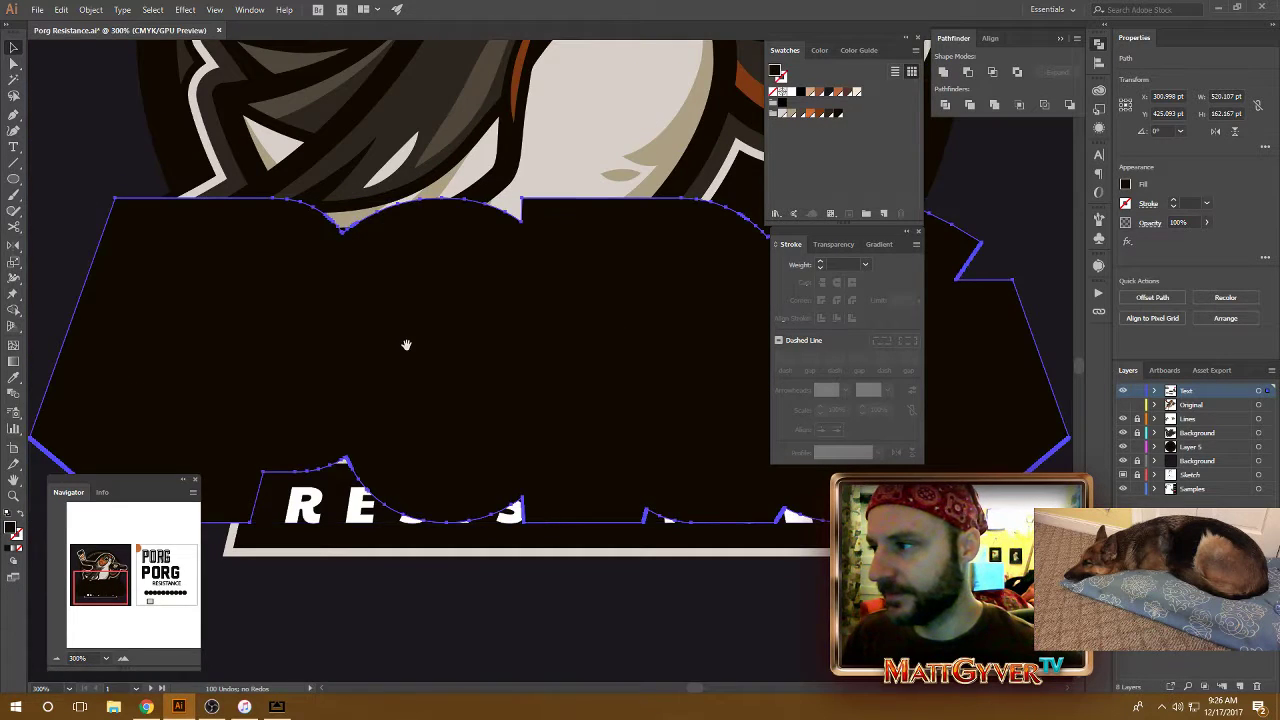
{"action": "left_click_drag", "start_coordinate": [405, 346], "coordinate": [510, 283]}
{"action": "key", "text": "v"}
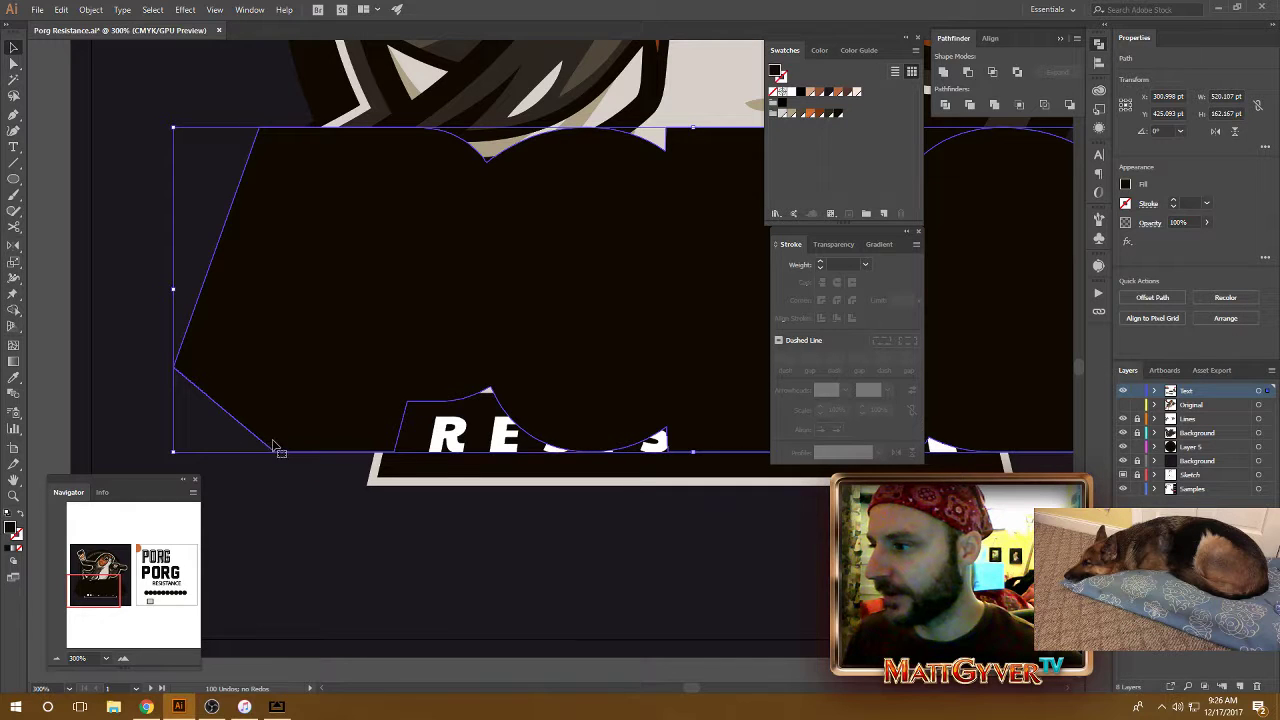
Recolour the silhouette with the light grey swatch and swap its fill to the stroke, leaving only an outline
{"action": "key", "text": "ctrl+minus"}
{"action": "key", "text": "ctrl+minus"}
{"action": "scroll", "coordinate": [391, 489], "scroll_direction": "right", "scroll_amount": 3}
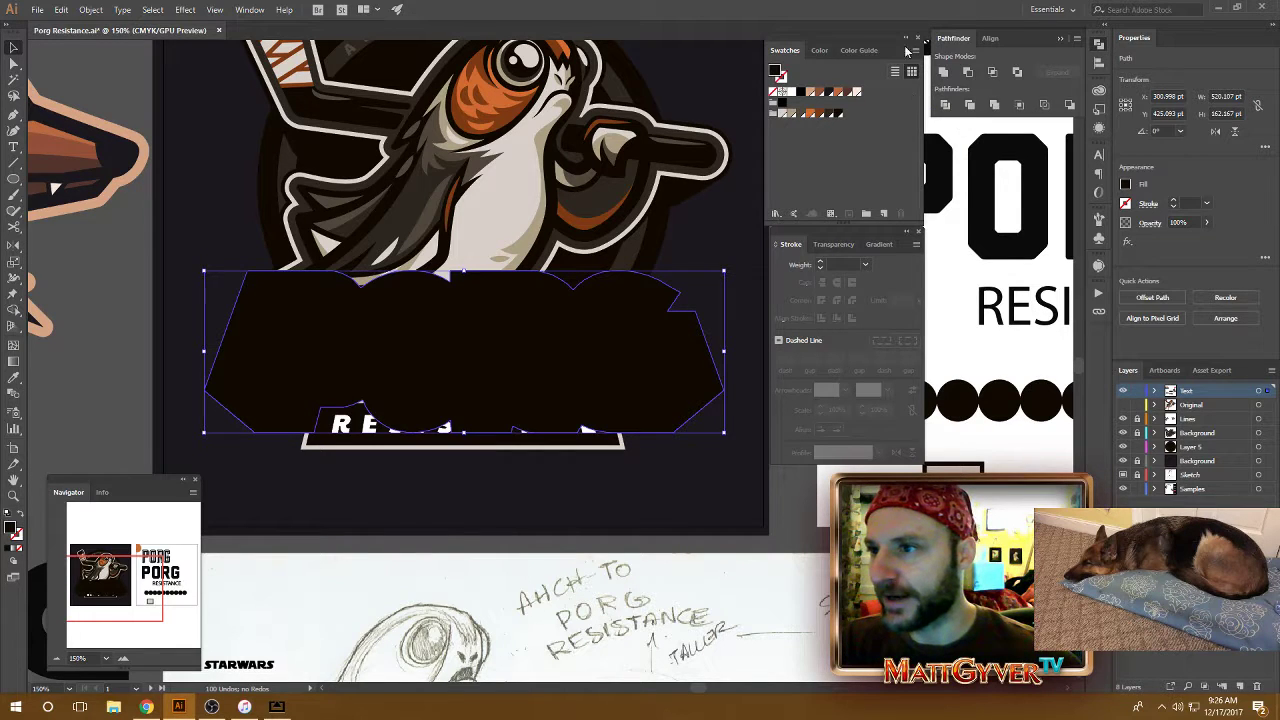
{"action": "left_click", "coordinate": [784, 114]}
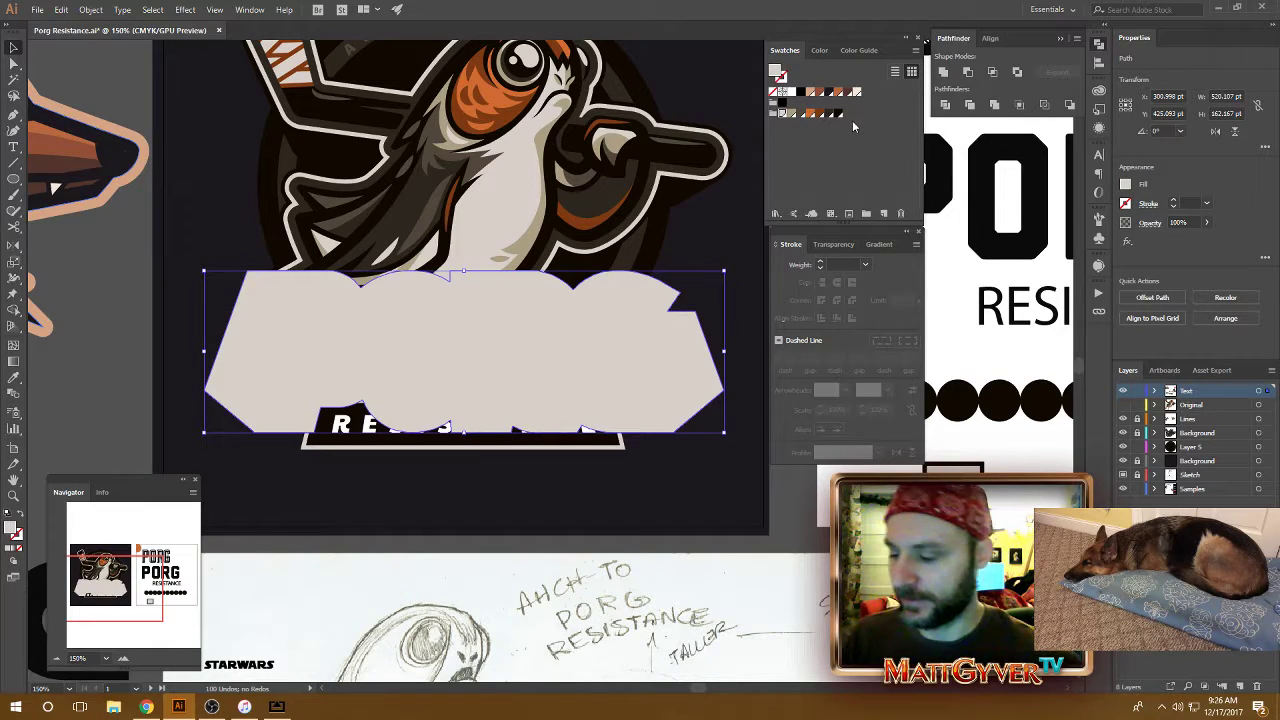
{"action": "key", "text": "shift+x"}
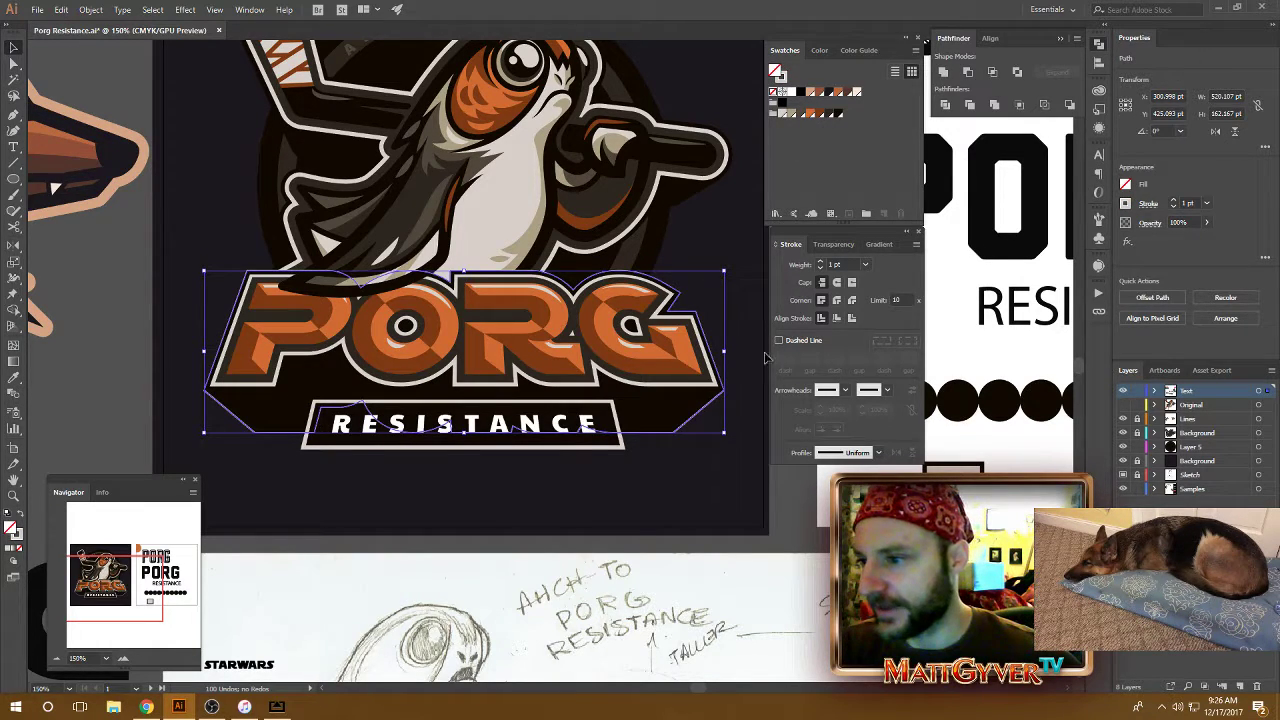
{"action": "left_click", "coordinate": [745, 403]}
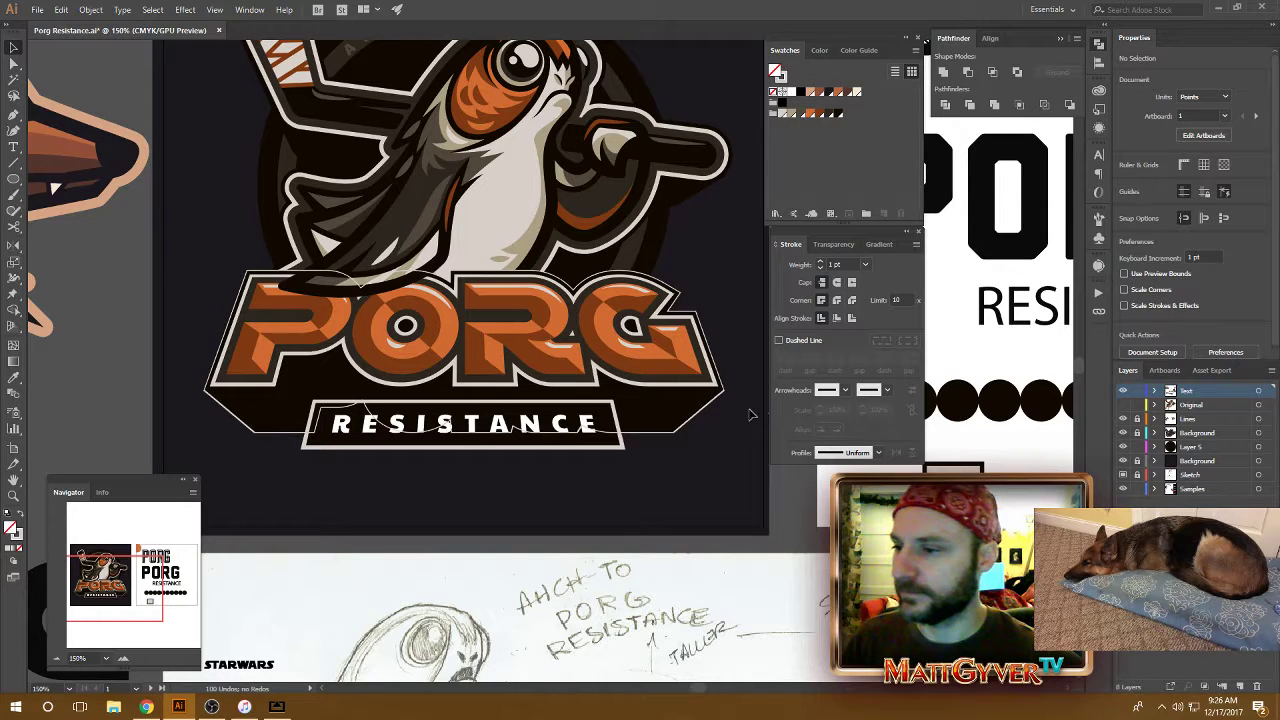
Try a 3 pt stroke weight on the silhouette outline, settling on 2 pt
{"action": "left_click", "coordinate": [708, 410]}
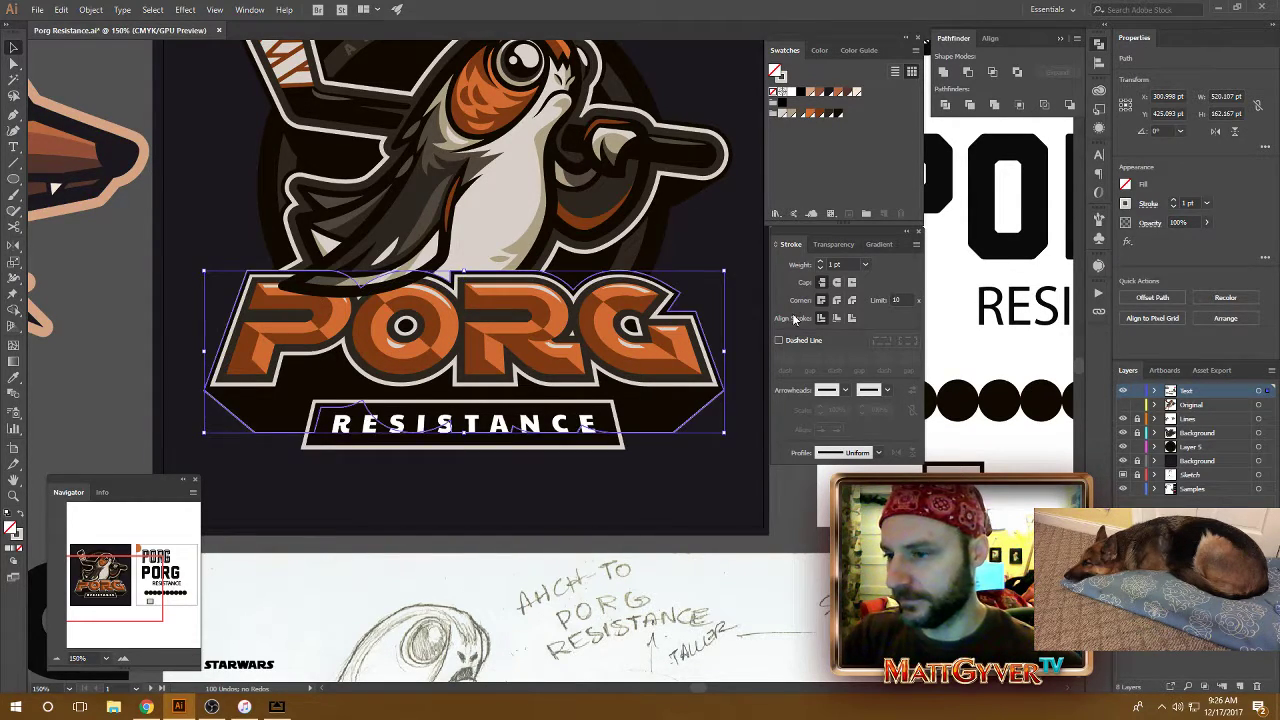
{"action": "left_click", "coordinate": [843, 265]}
{"action": "type", "text": "3"}
{"action": "key", "text": "Return"}
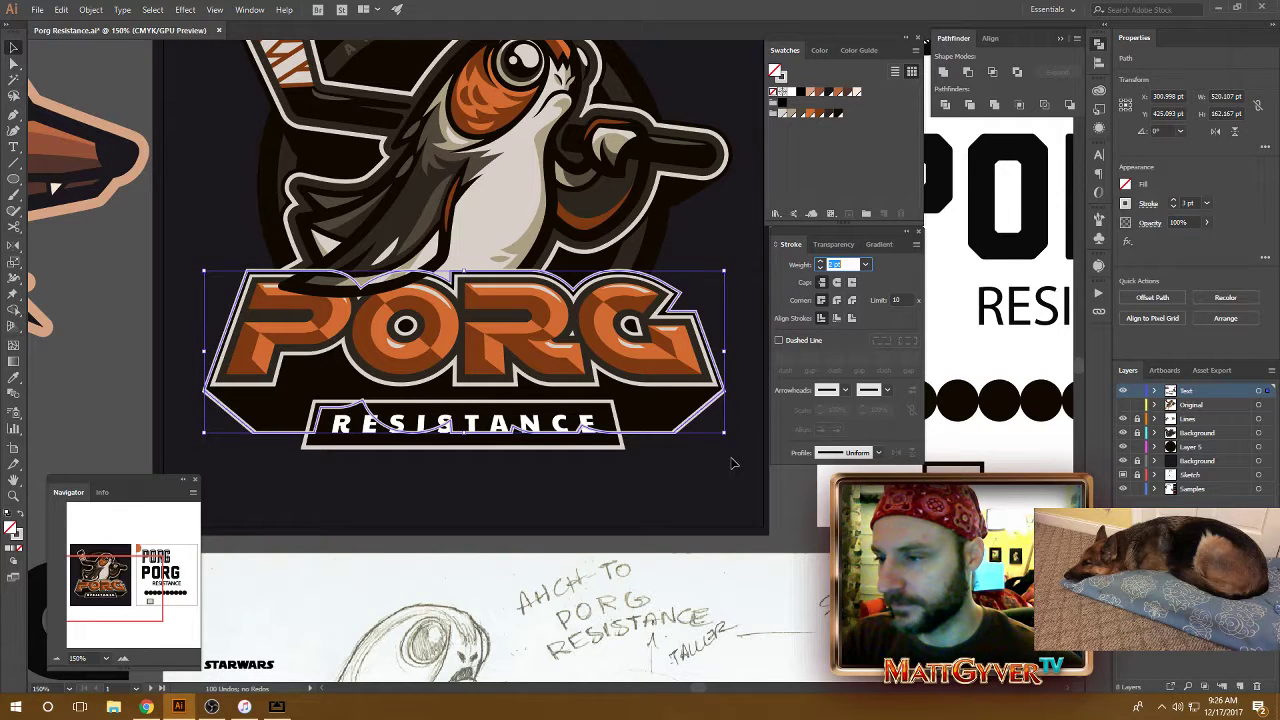
{"action": "left_click", "coordinate": [731, 461]}
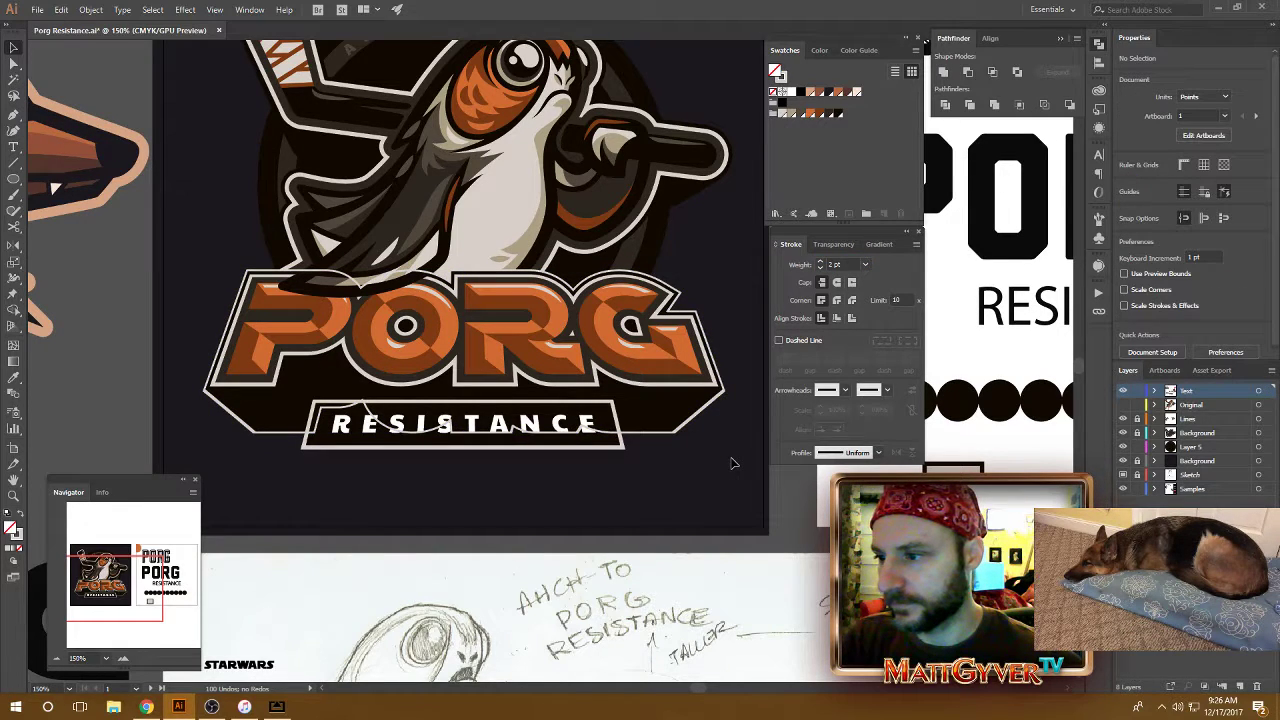
Rearrange the stacking so the light silhouette outline sits behind the RESISTANCE bar and lettering
{"action": "left_click", "coordinate": [568, 425]}
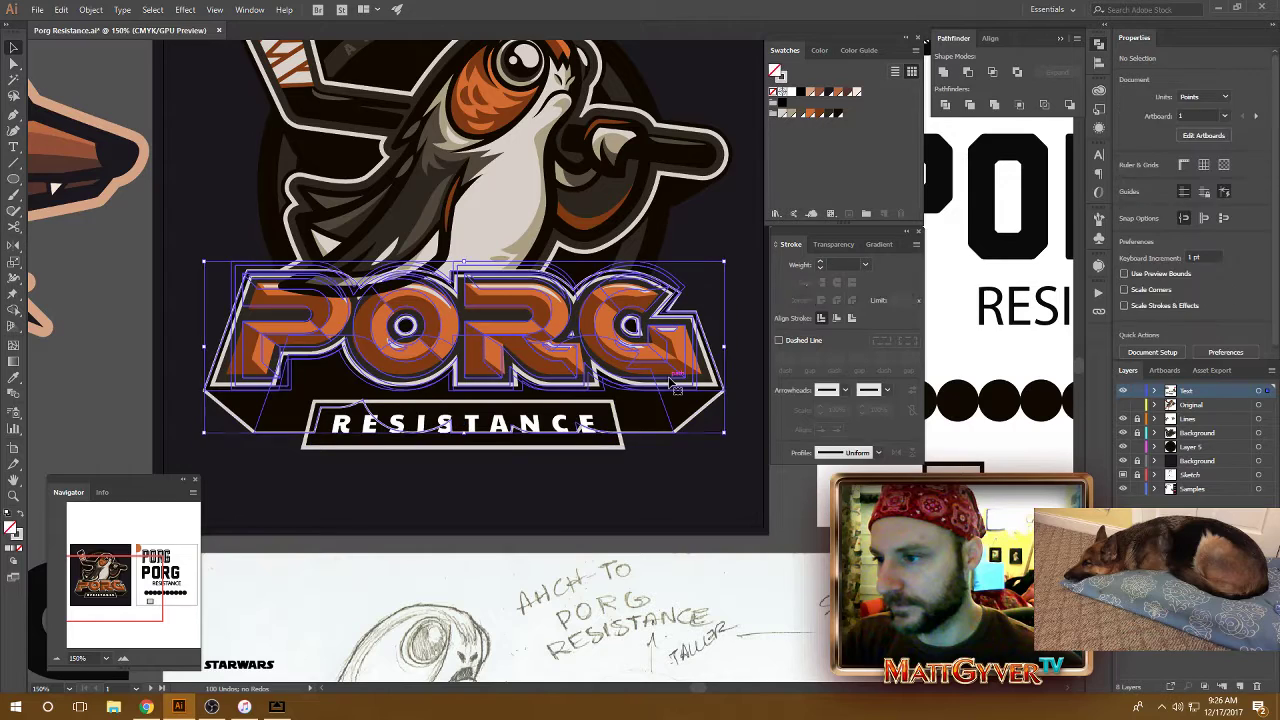
{"action": "left_click", "coordinate": [675, 515]}
{"action": "left_click", "coordinate": [564, 425]}
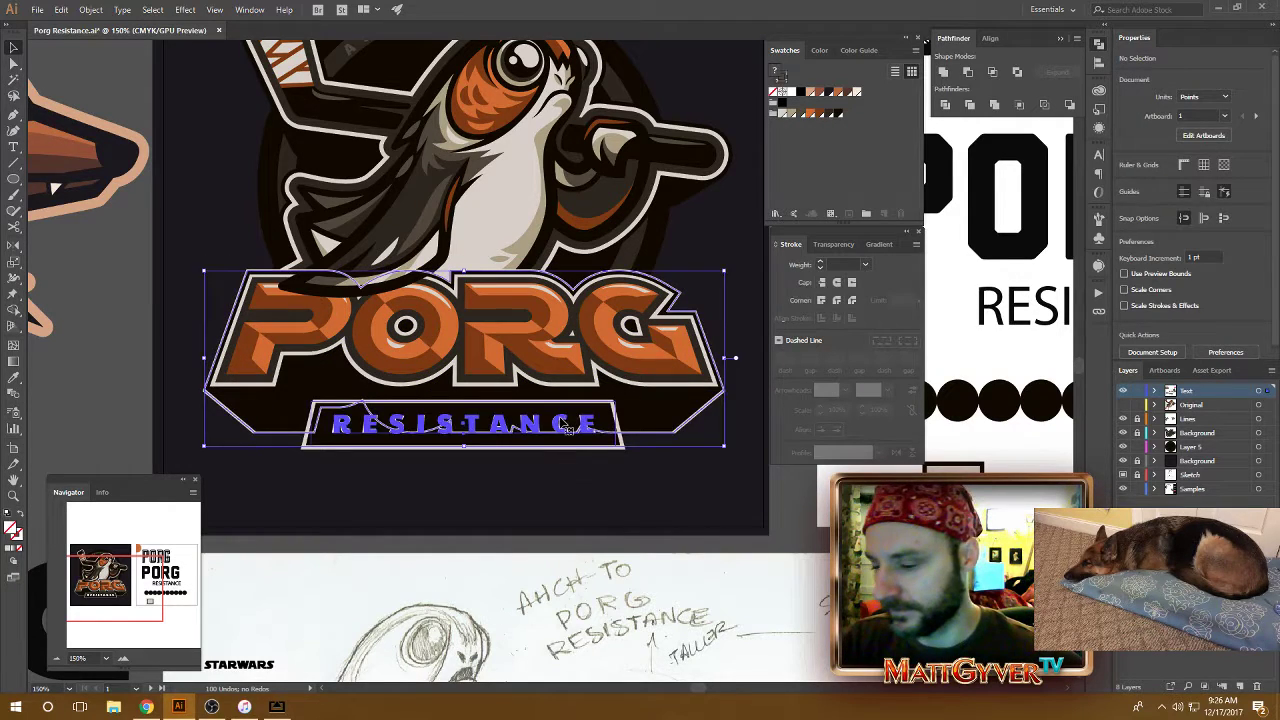
{"action": "left_click", "coordinate": [703, 512]}
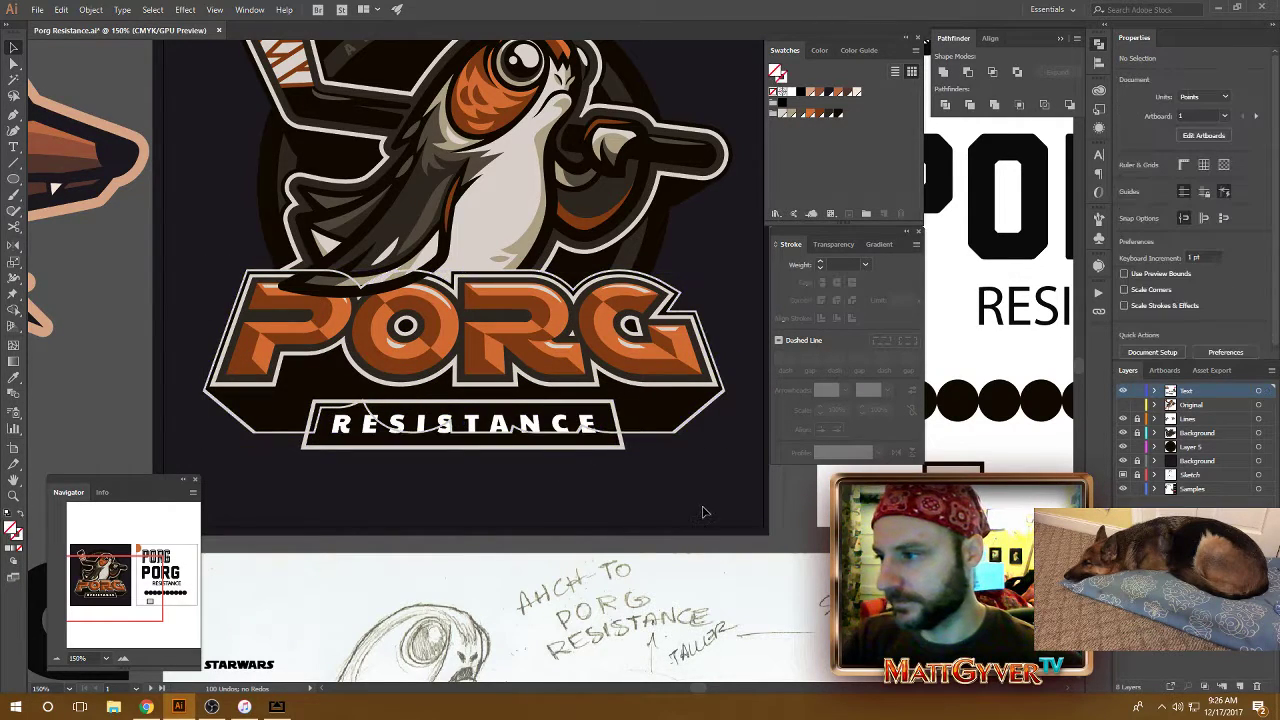
{"action": "left_click", "coordinate": [591, 440]}
{"action": "left_click", "coordinate": [609, 471]}
{"action": "left_click_drag", "start_coordinate": [609, 471], "coordinate": [565, 425]}
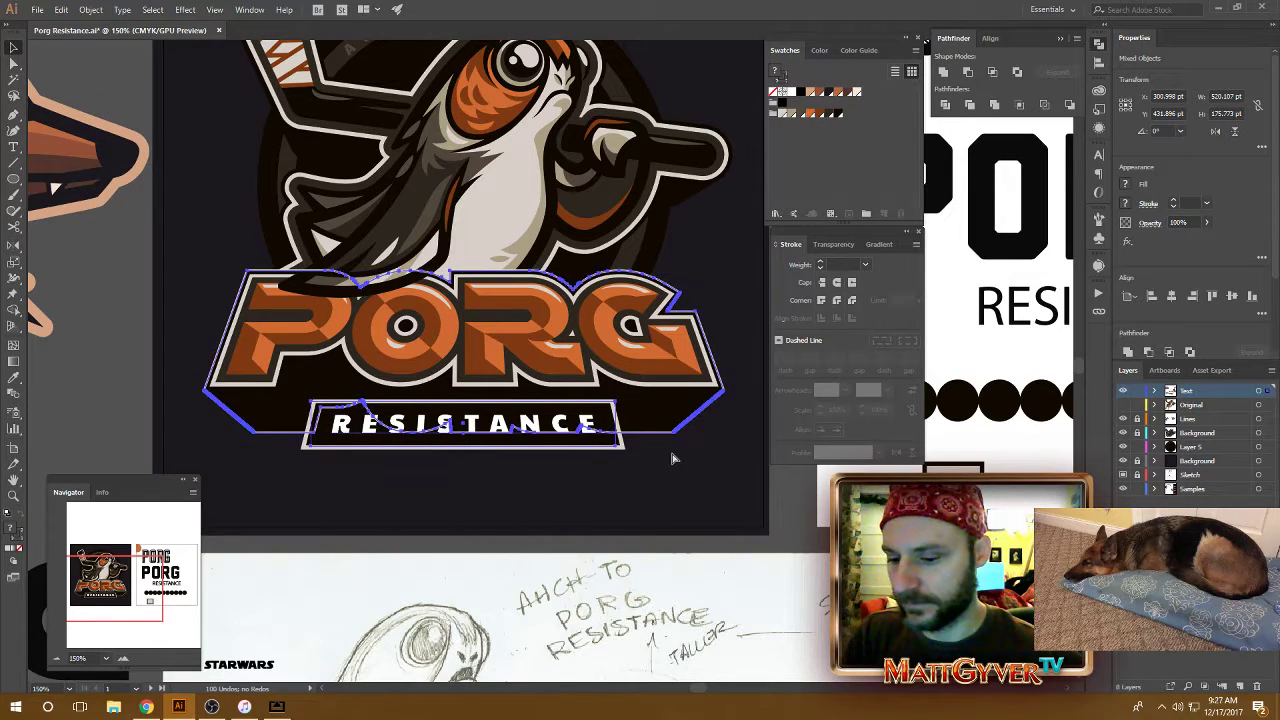
{"action": "left_click", "coordinate": [675, 500]}
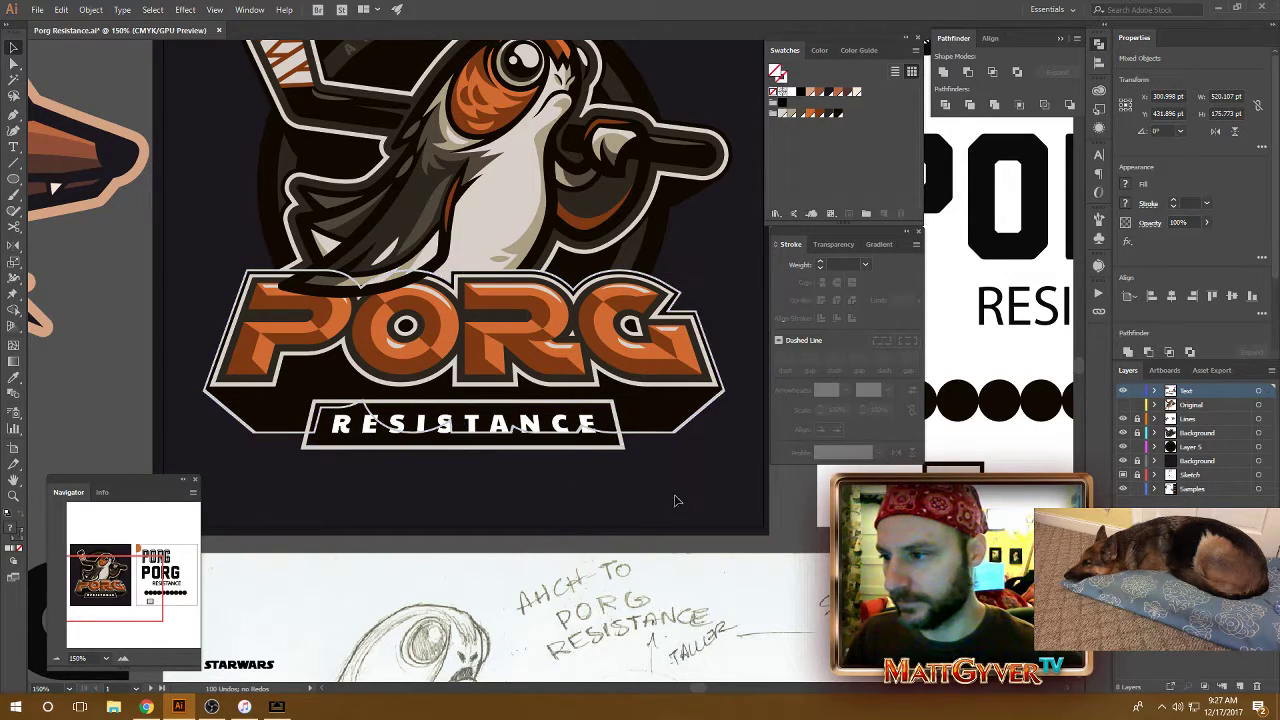
{"action": "left_click", "coordinate": [668, 440]}
{"action": "left_click", "coordinate": [668, 440]}
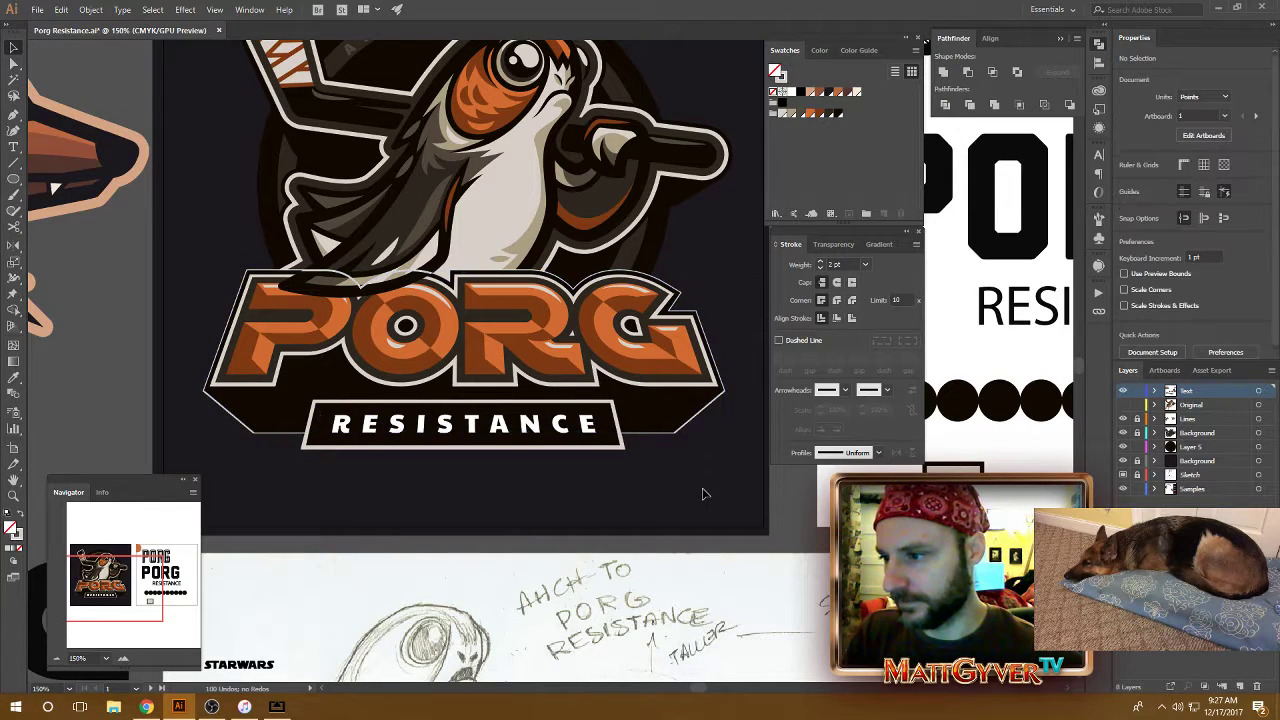
Cut the light silhouette outline and check which object in the PORG lettering carries the opacity mask
{"action": "left_click", "coordinate": [676, 437]}
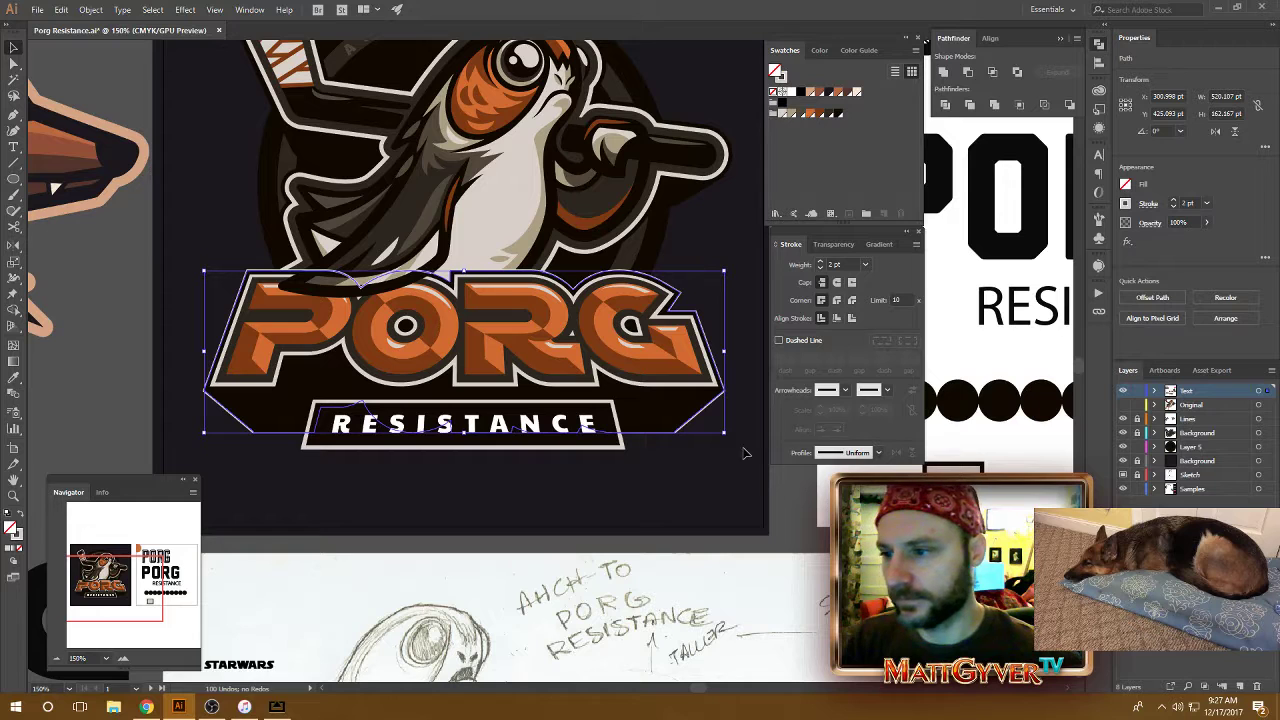
{"action": "left_click", "coordinate": [730, 486]}
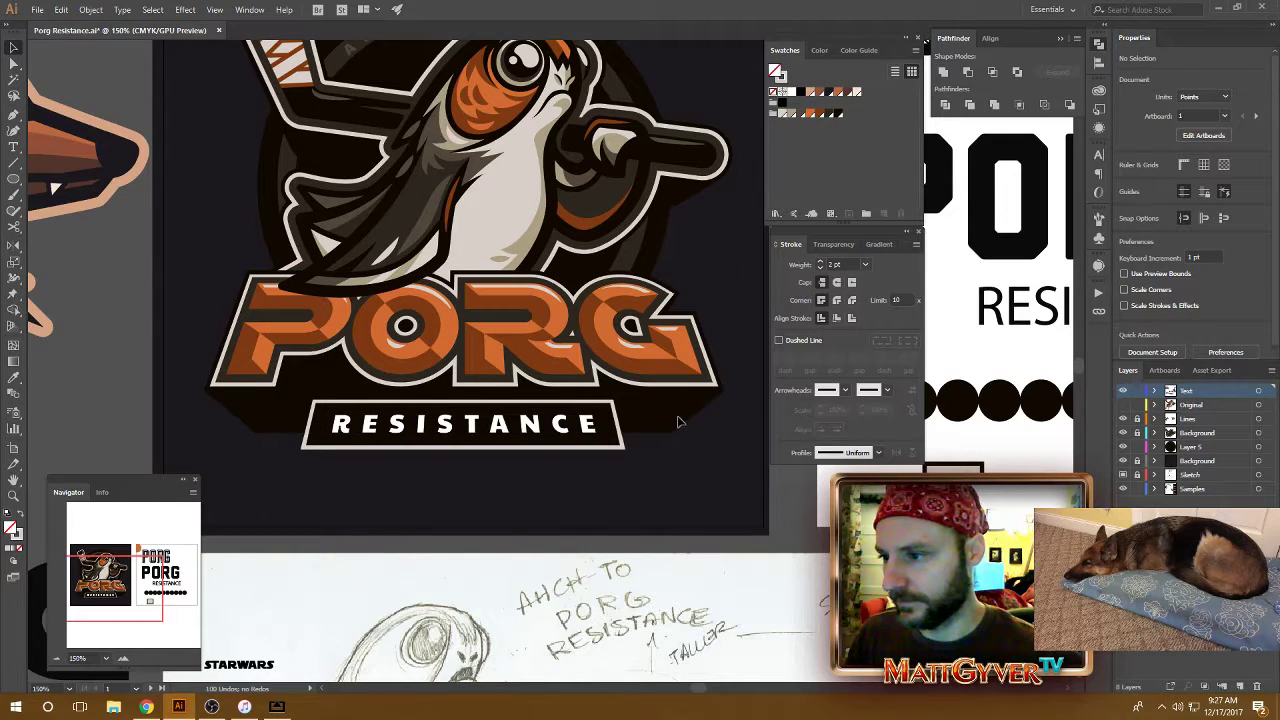
{"action": "left_click", "coordinate": [679, 374]}
{"action": "double_click", "coordinate": [679, 374]}
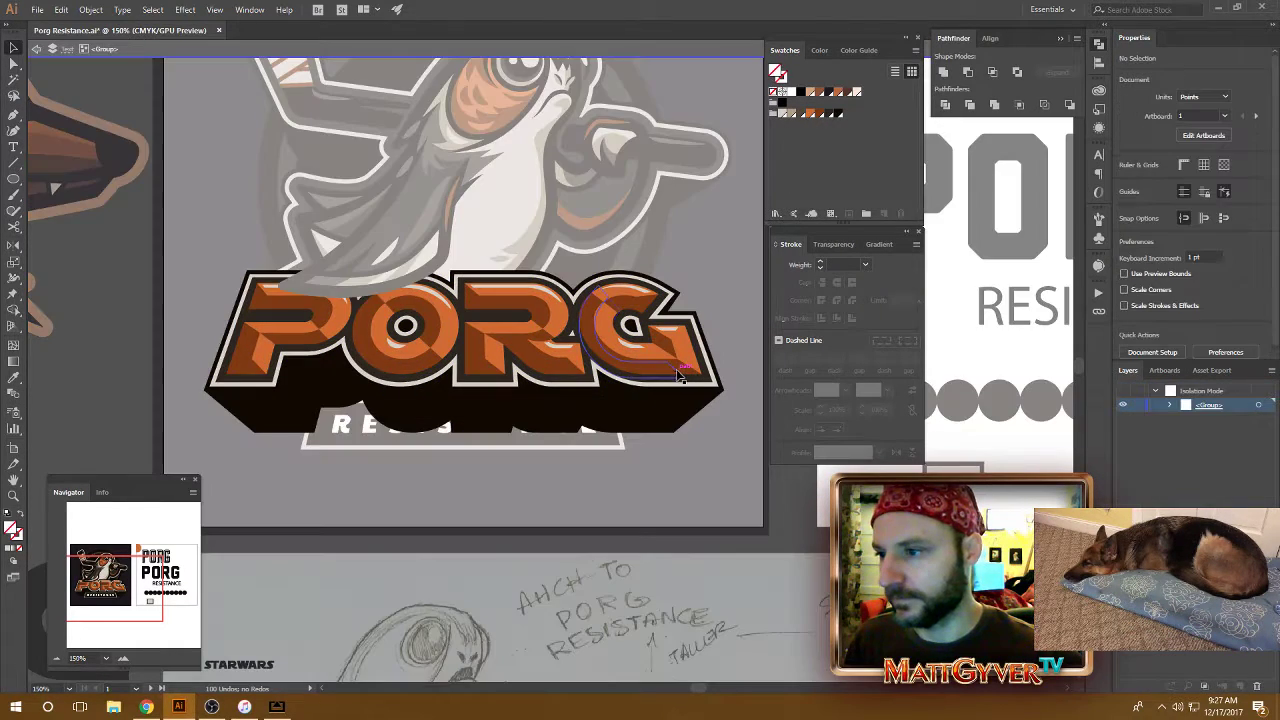
{"action": "left_click", "coordinate": [833, 244]}
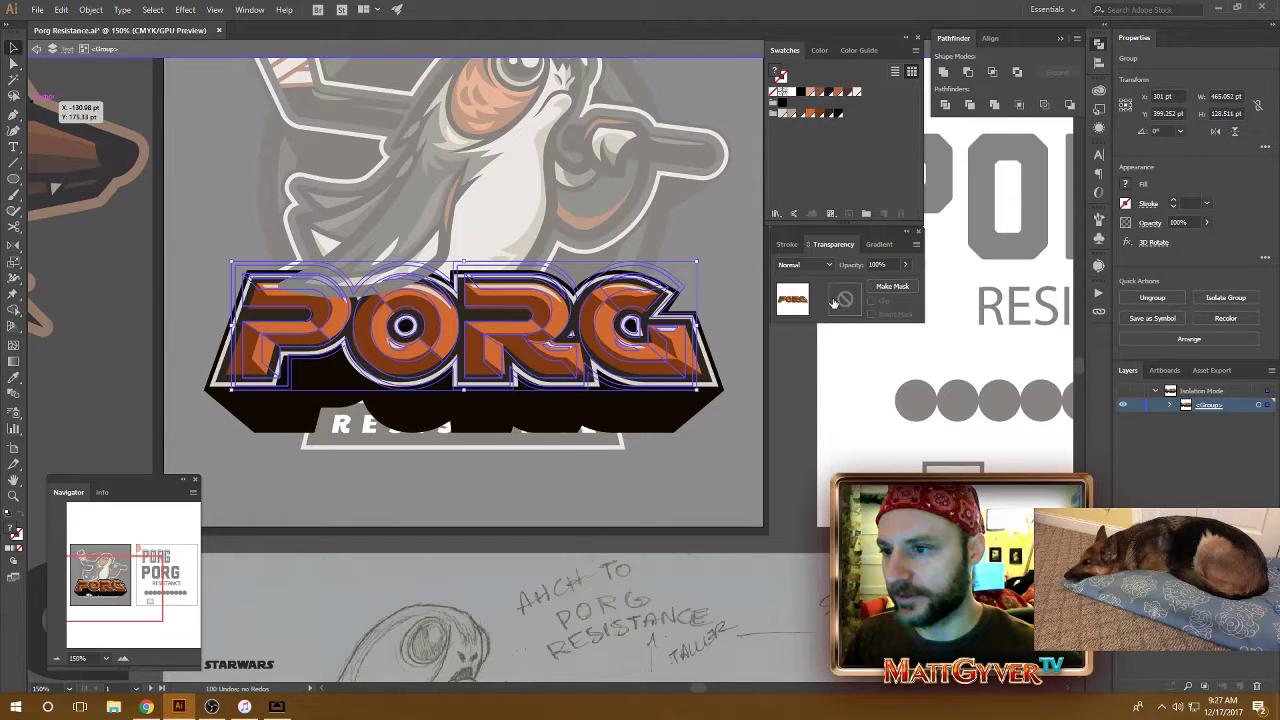
{"action": "left_click", "coordinate": [746, 419]}
{"action": "left_click", "coordinate": [659, 397]}
{"action": "double_click", "coordinate": [785, 418]}
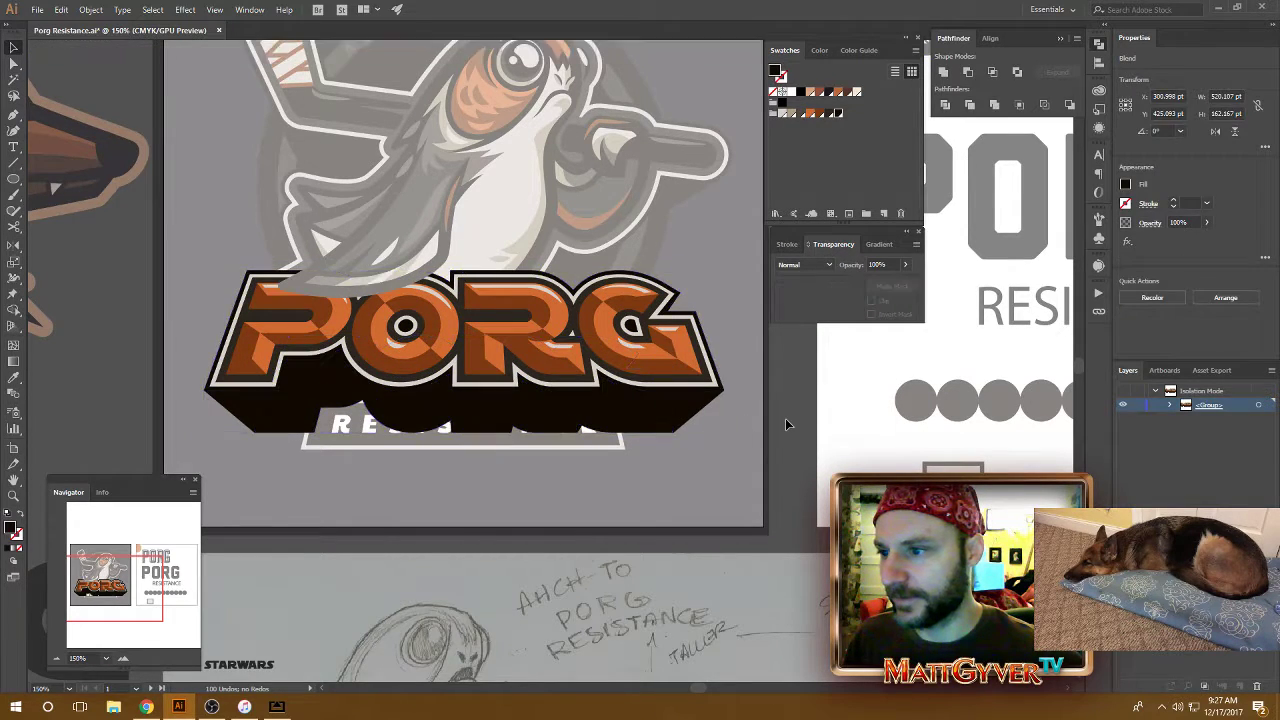
{"action": "left_click", "coordinate": [842, 305]}
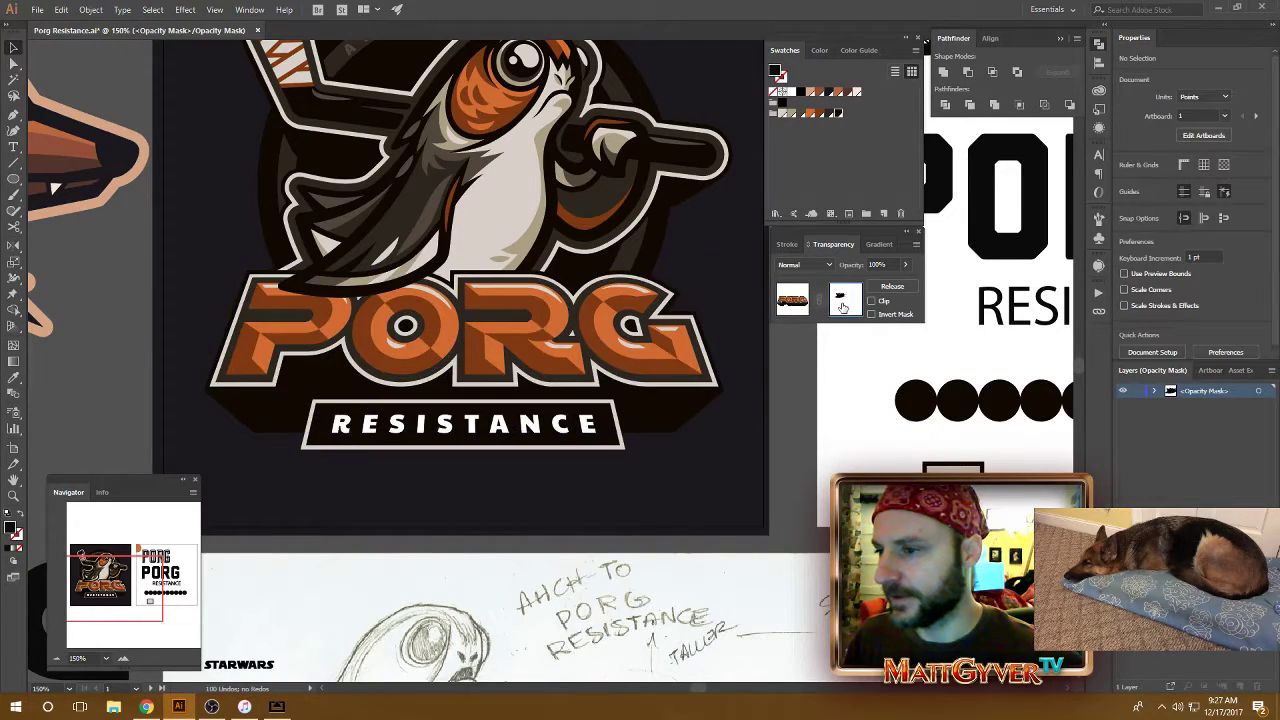
{"action": "left_click", "coordinate": [792, 300]}
Try pasting the cut outline in place inside the masked PORG group so the porg's tail overlaps it
{"action": "double_click", "coordinate": [690, 400]}
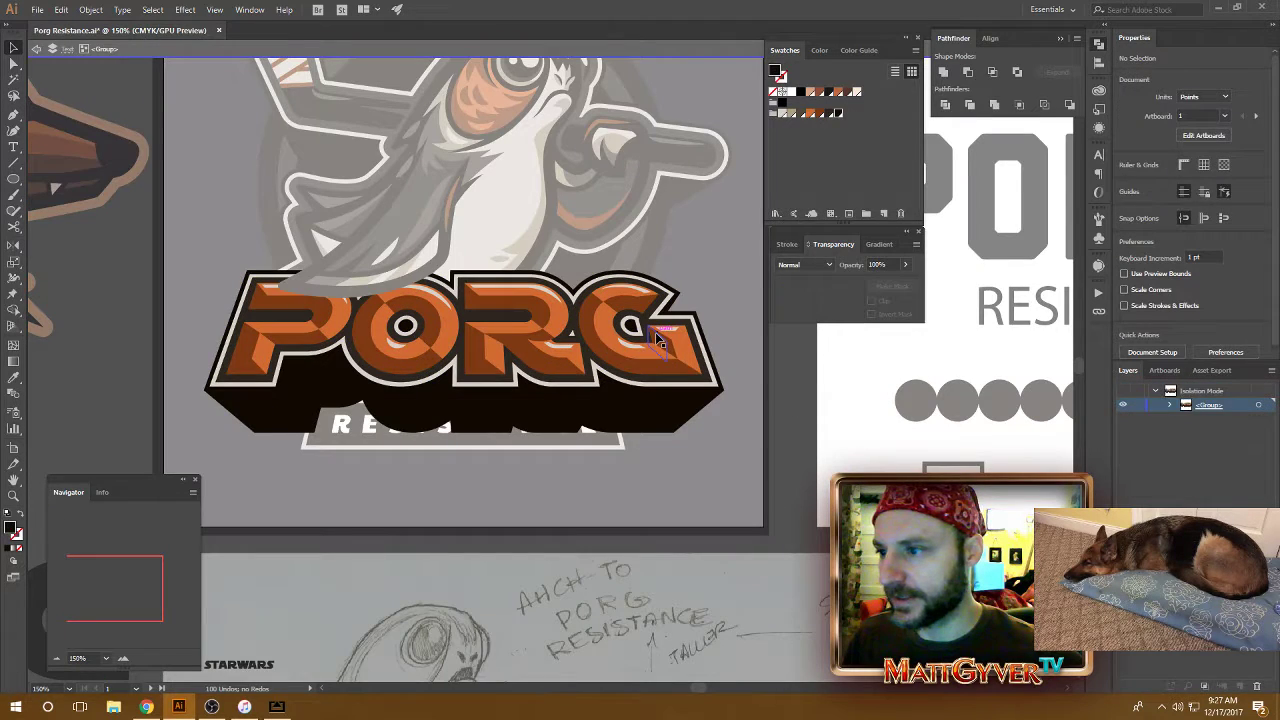
{"action": "left_click", "coordinate": [770, 392]}
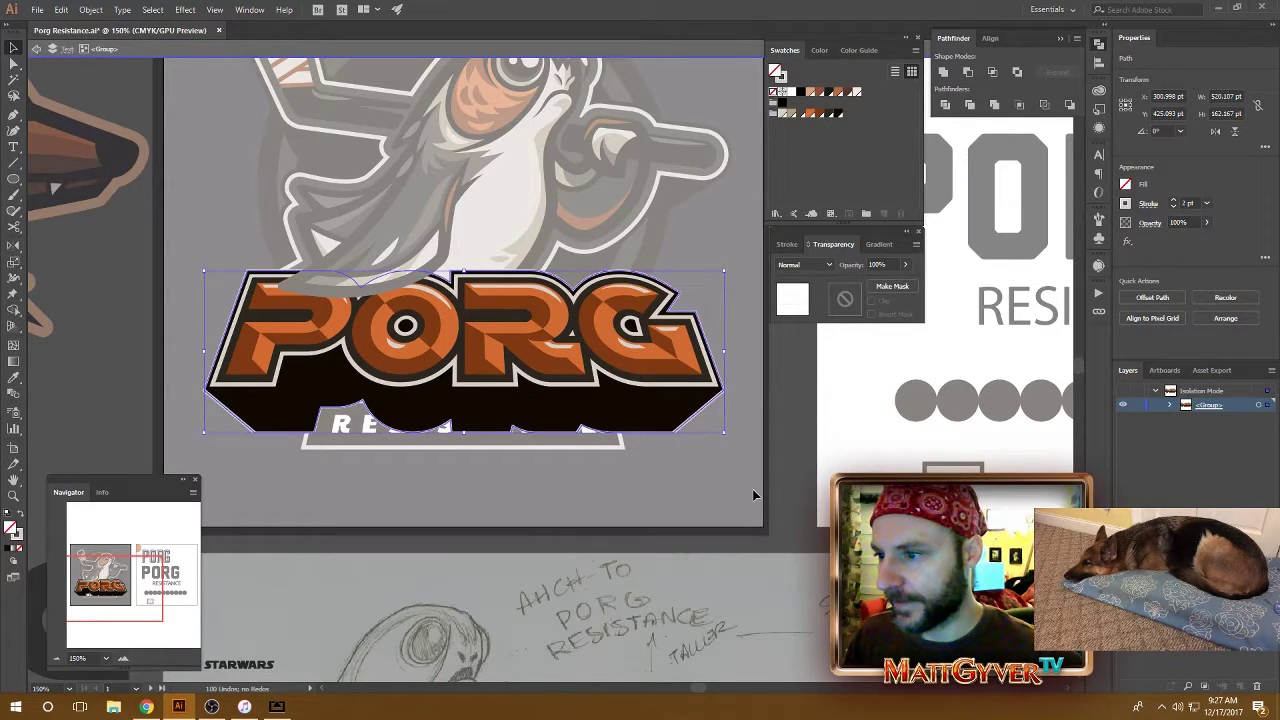
{"action": "key", "text": "Escape"}
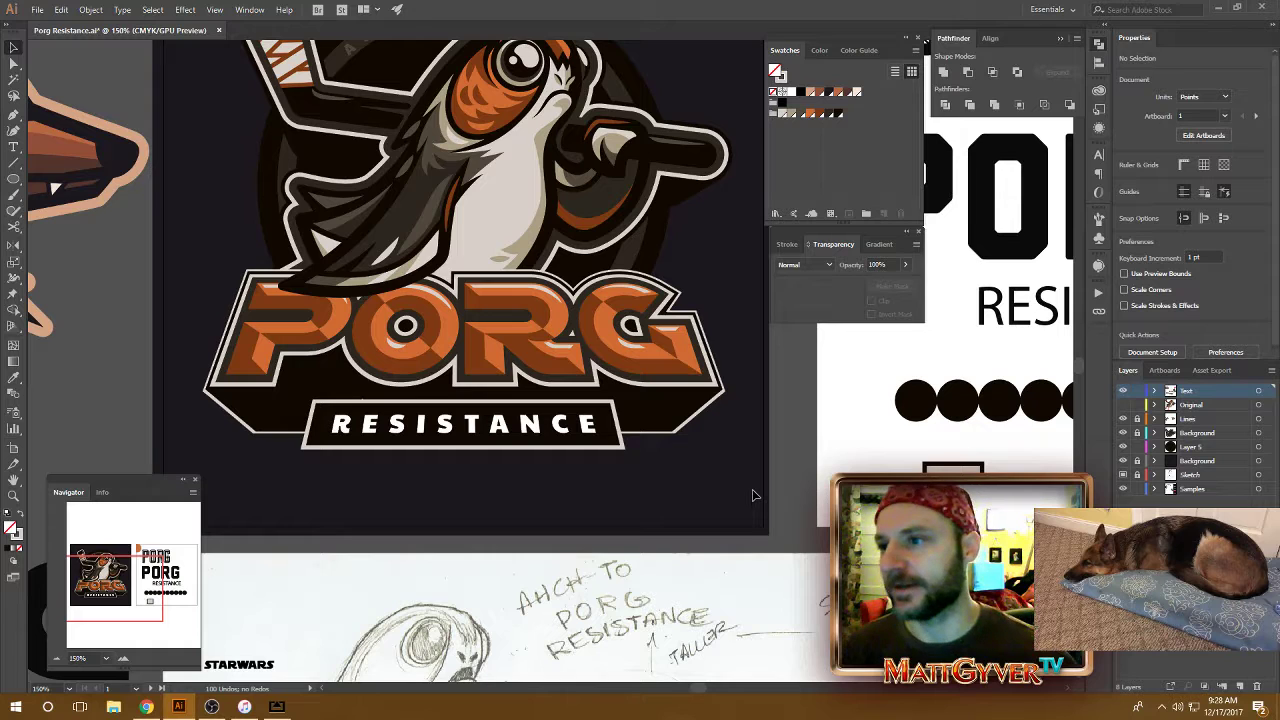
Remove the light silhouette outline from around the black PORG extrusion, leaving the extrusion without a stroke
{"action": "left_click", "coordinate": [708, 420]}
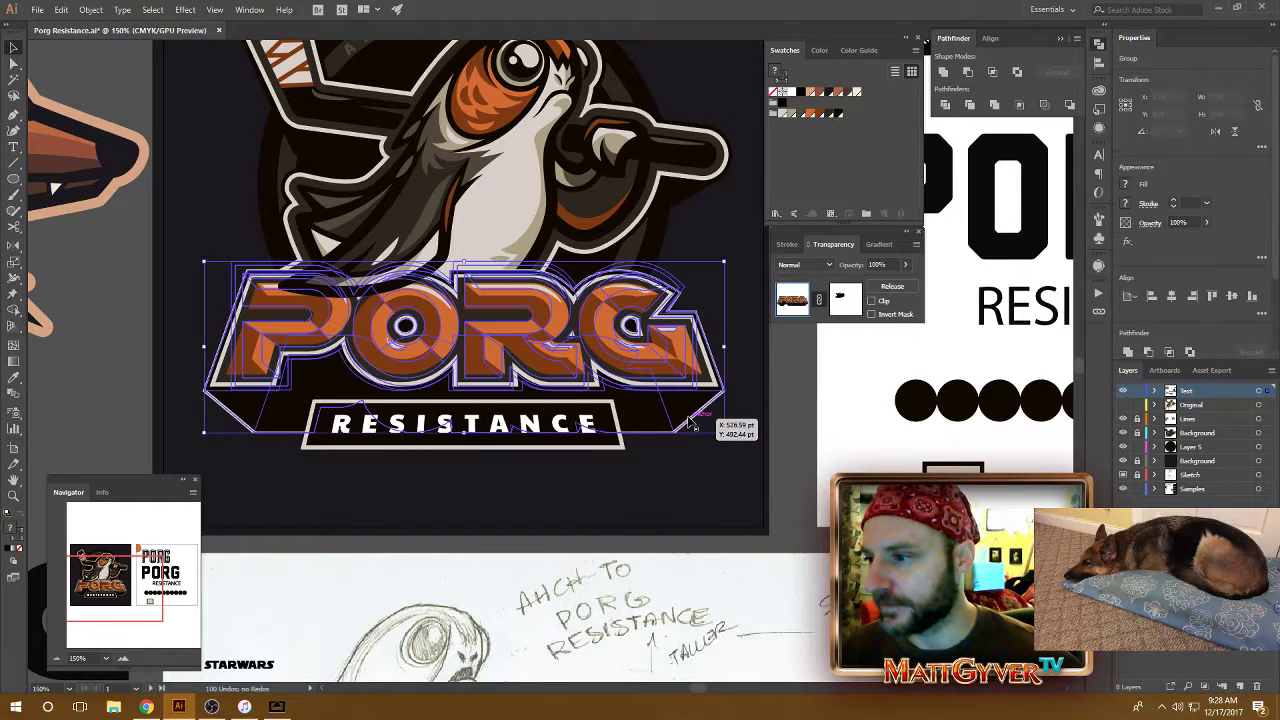
{"action": "left_click", "coordinate": [699, 486]}
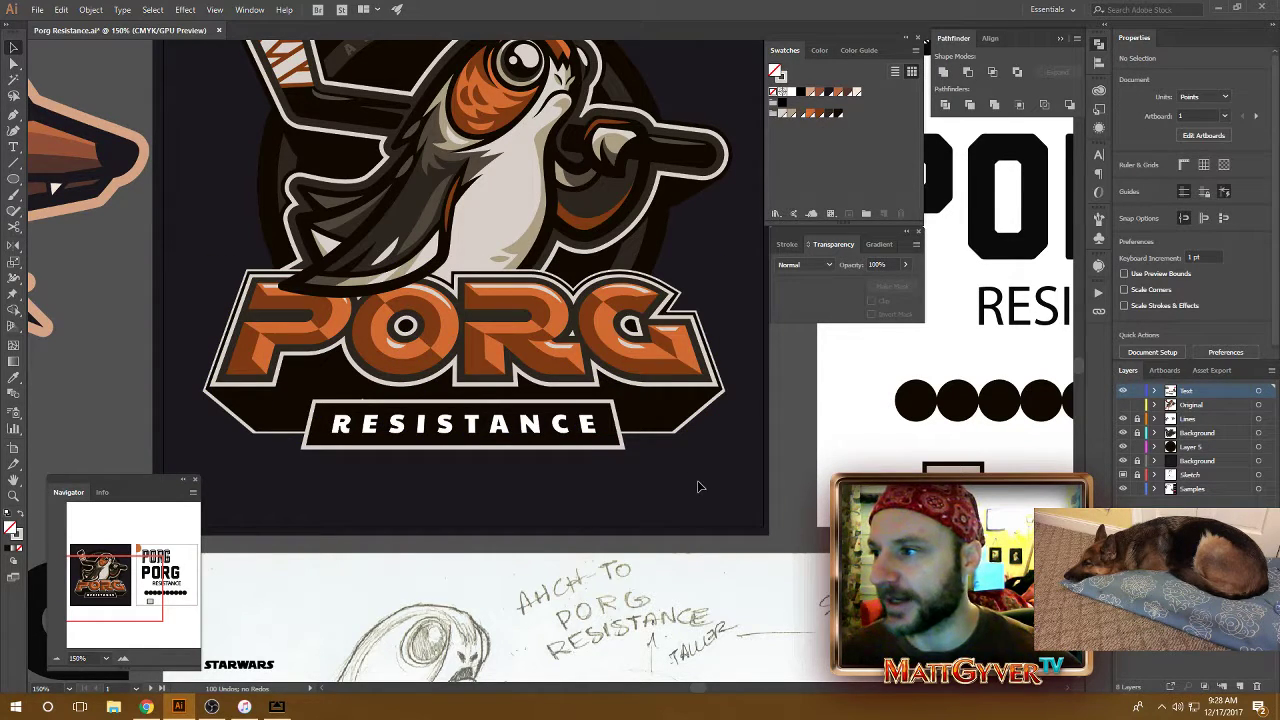
{"action": "scroll", "coordinate": [686, 444], "scroll_direction": "up", "scroll_amount": 1}
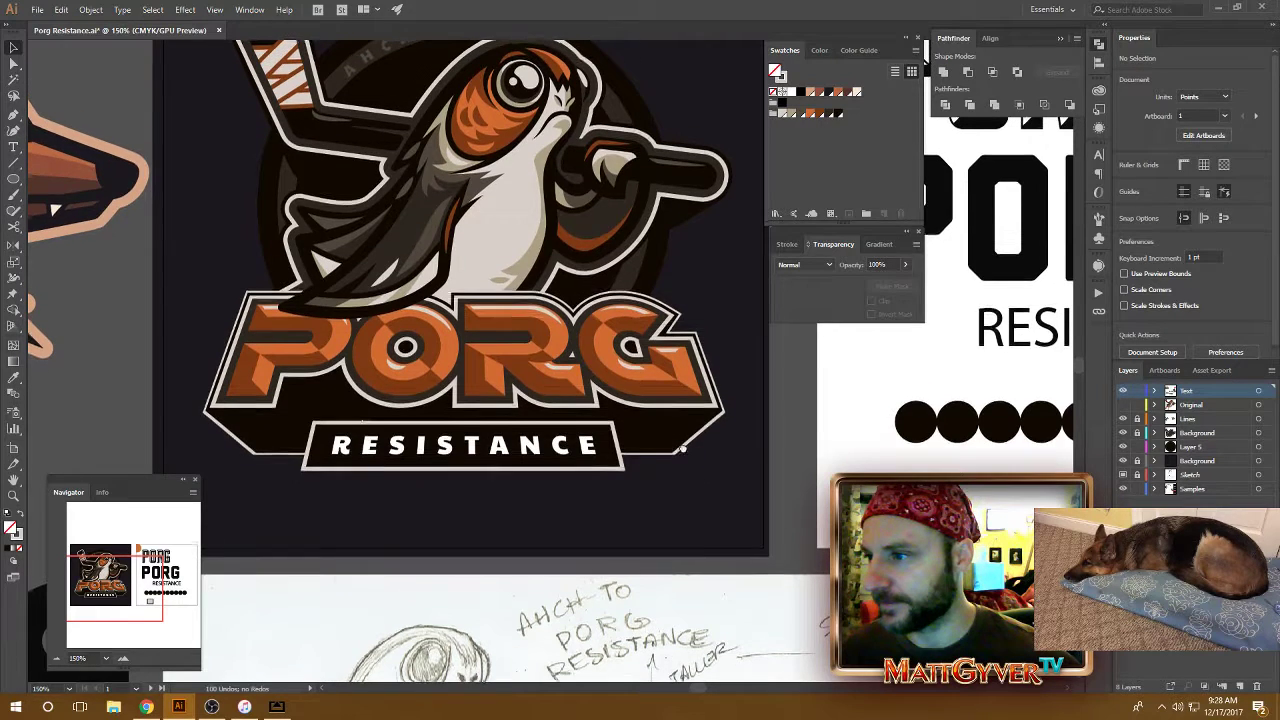
{"action": "left_click", "coordinate": [697, 451]}
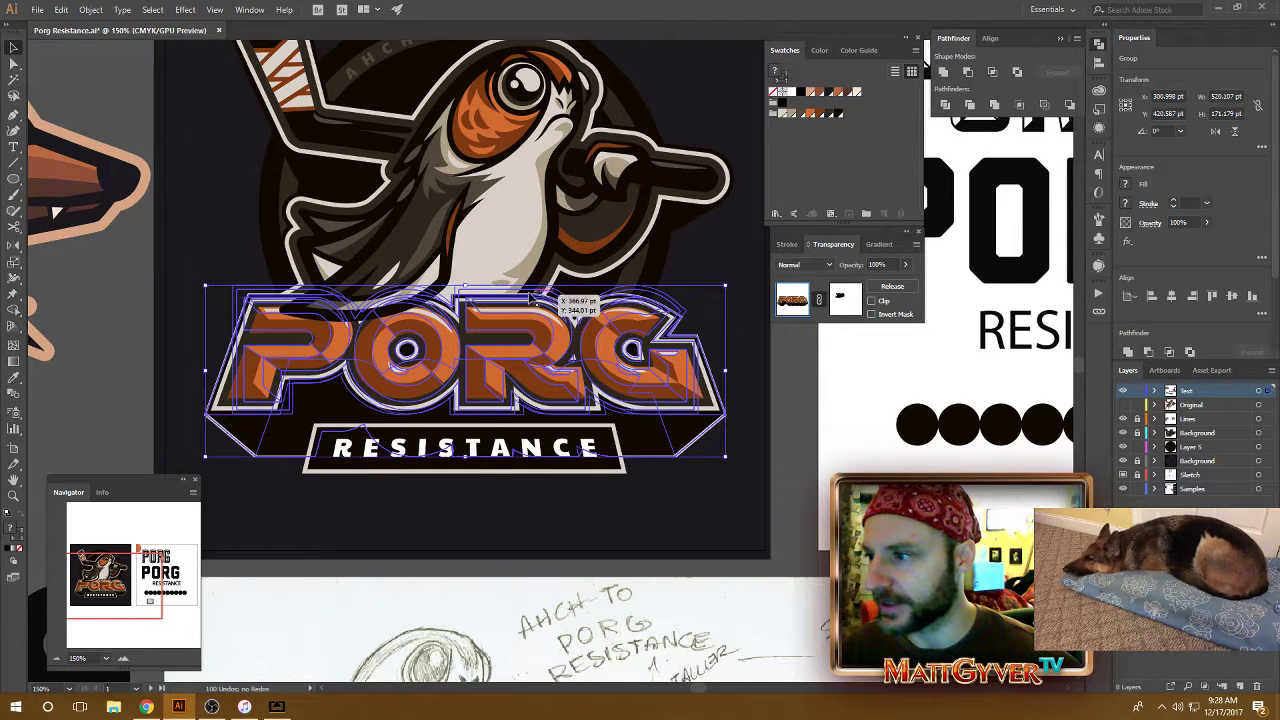
{"action": "left_click", "coordinate": [734, 508]}
{"action": "double_click", "coordinate": [657, 401]}
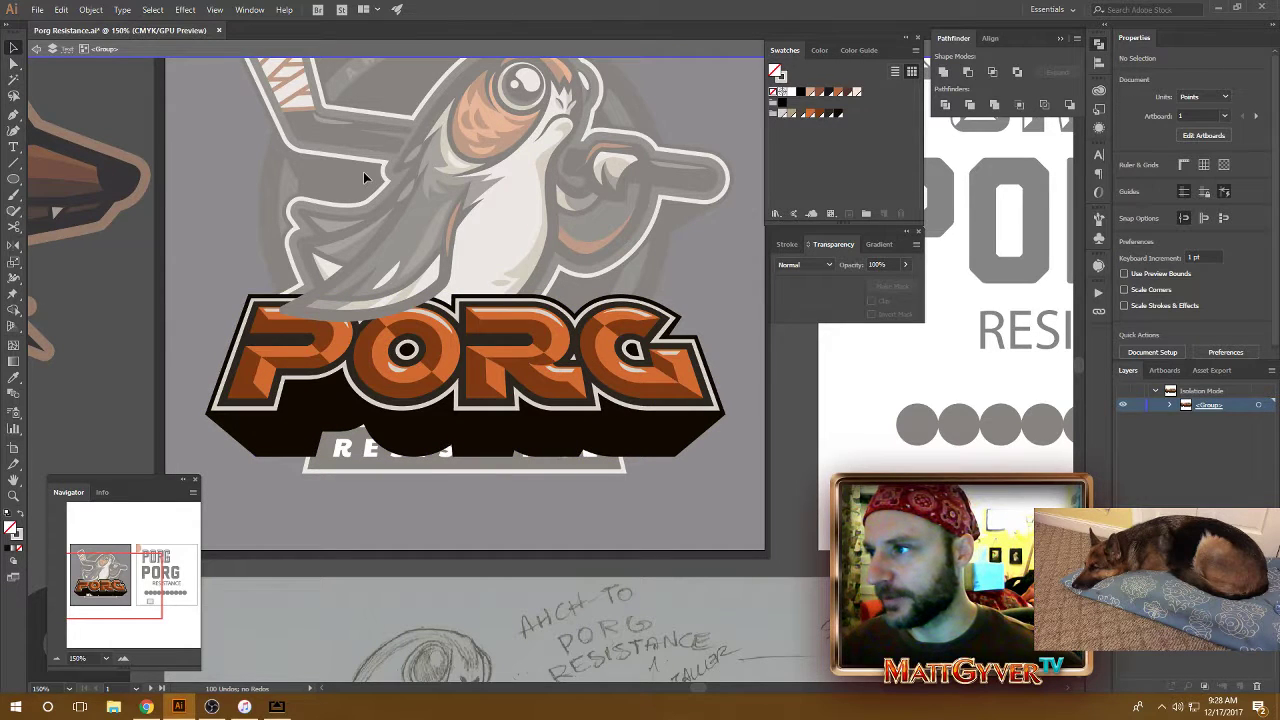
{"action": "double_click", "coordinate": [371, 533]}
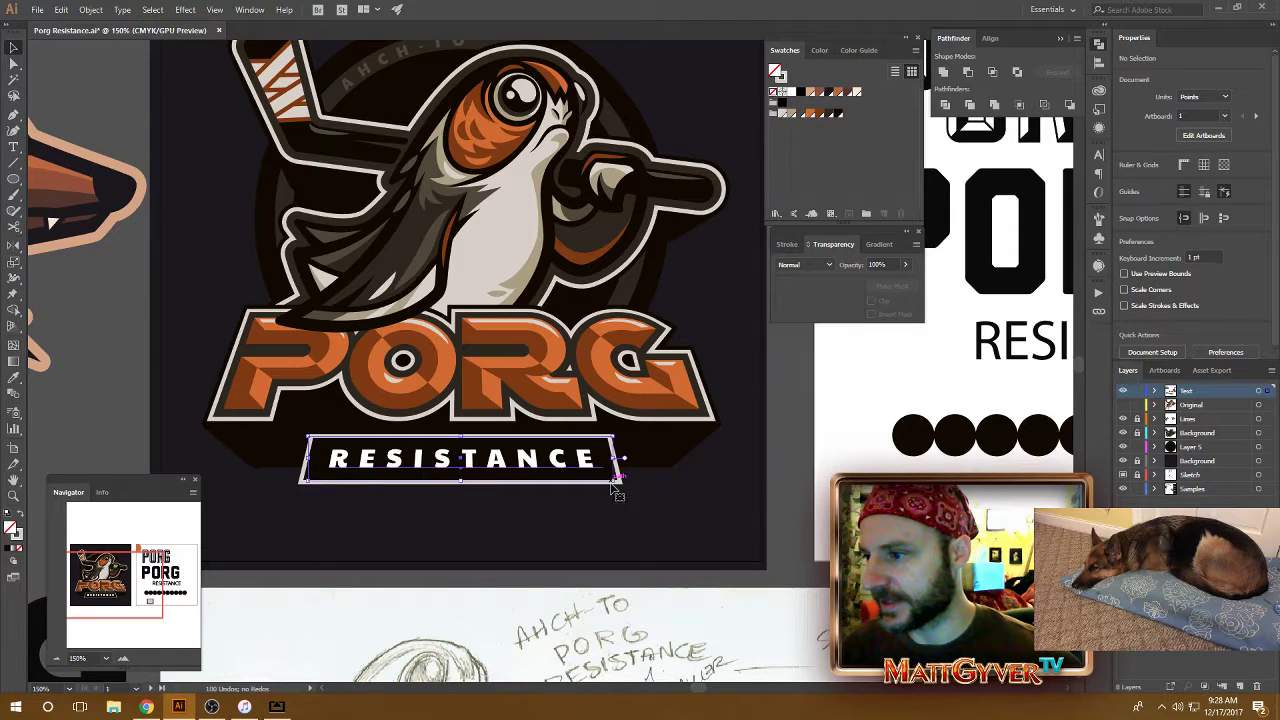
{"action": "left_click", "coordinate": [641, 501]}
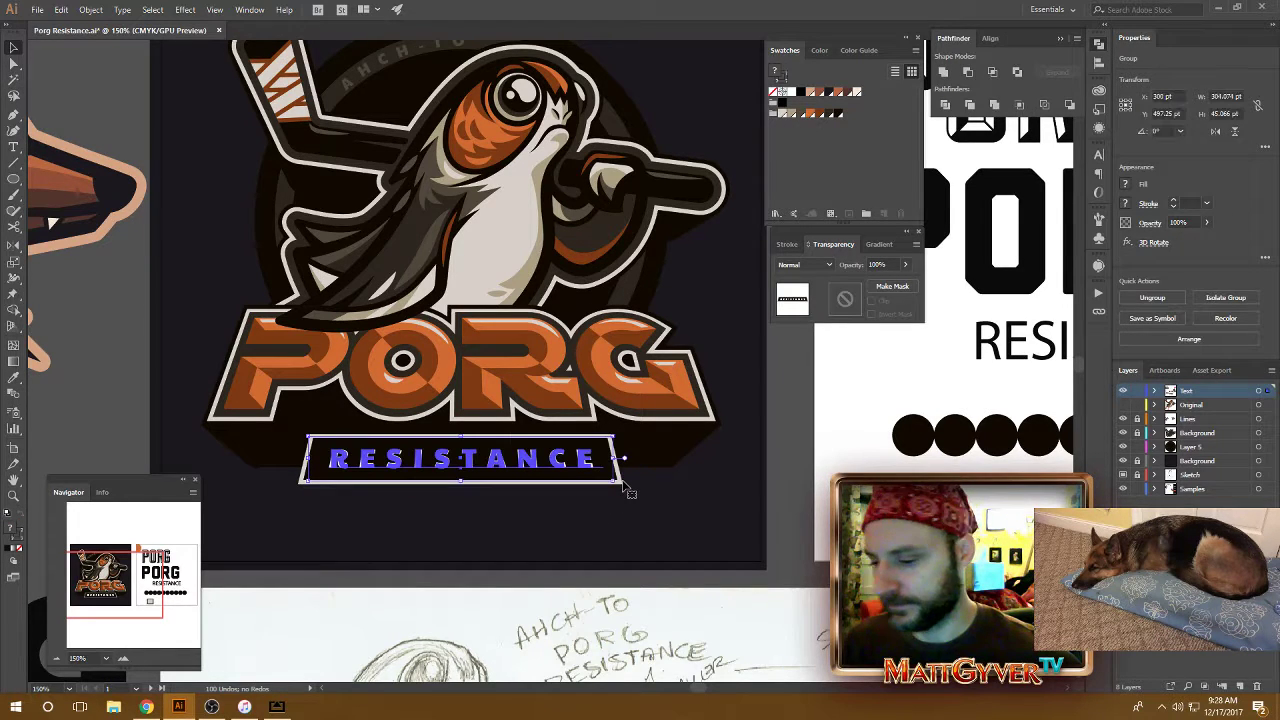
{"action": "key", "text": "ctrl+equal"}
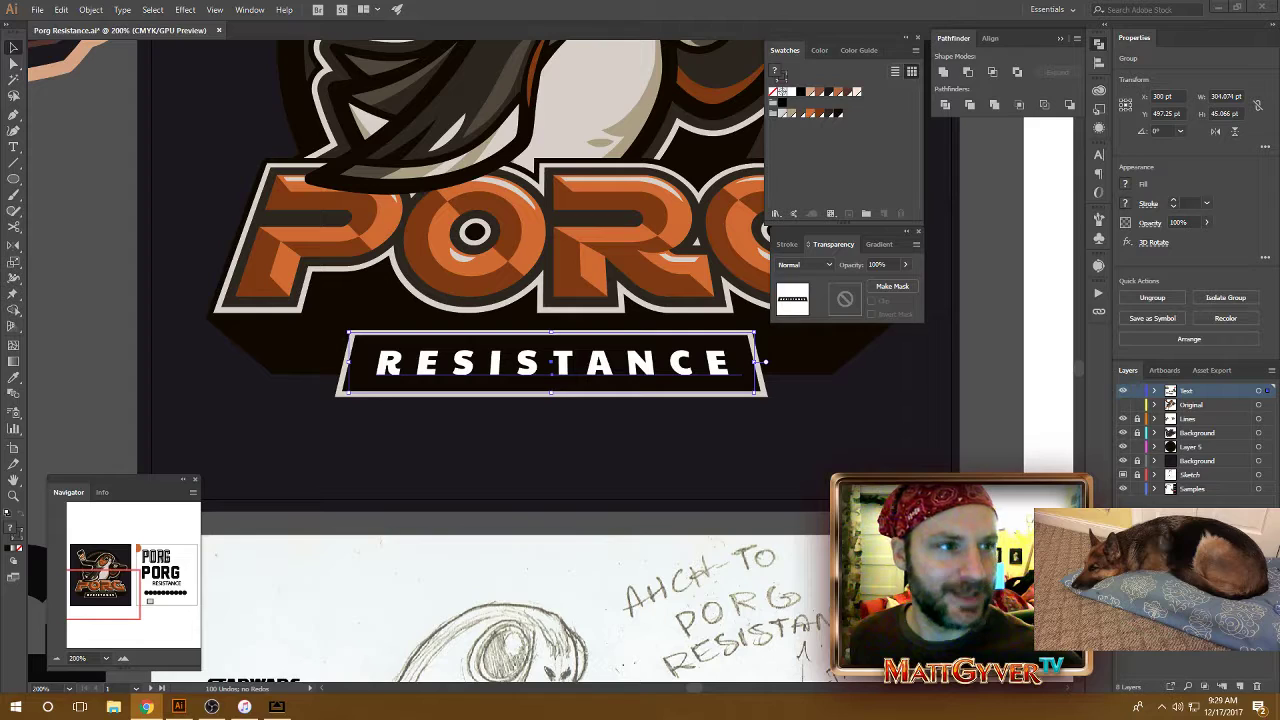
{"action": "key", "text": "super+shift+Left"}
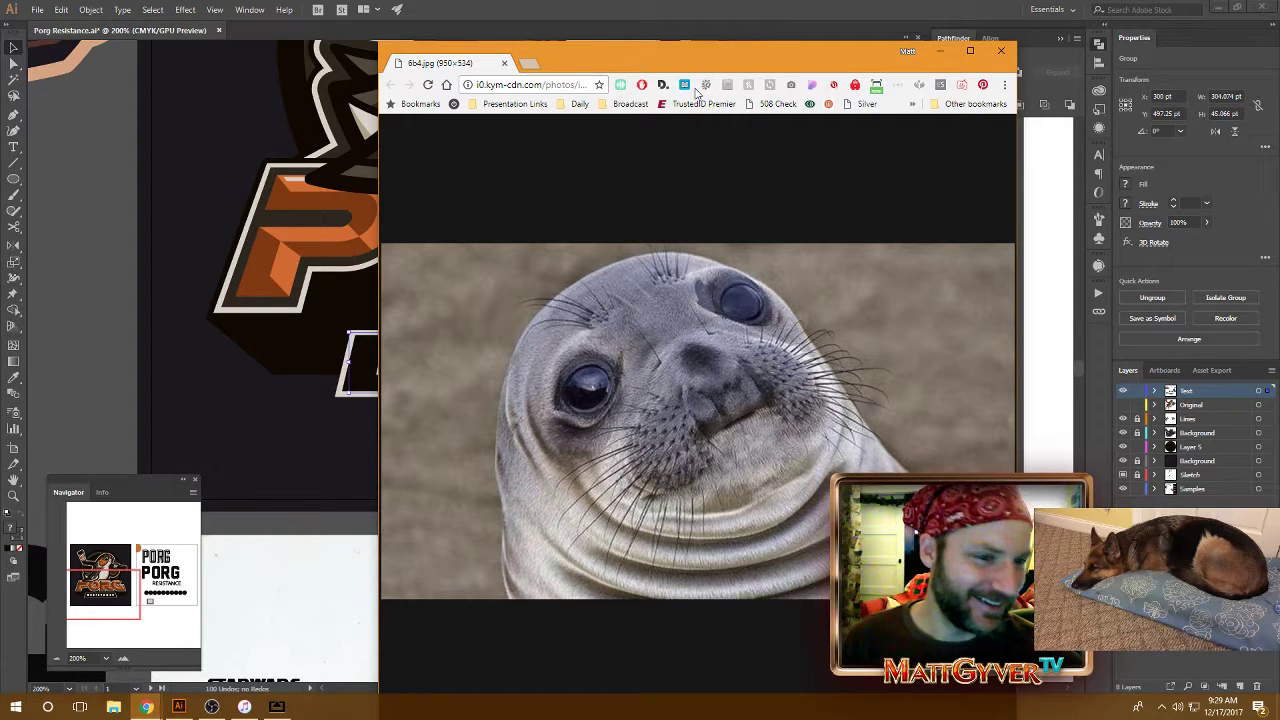
{"action": "left_click", "coordinate": [1002, 51]}
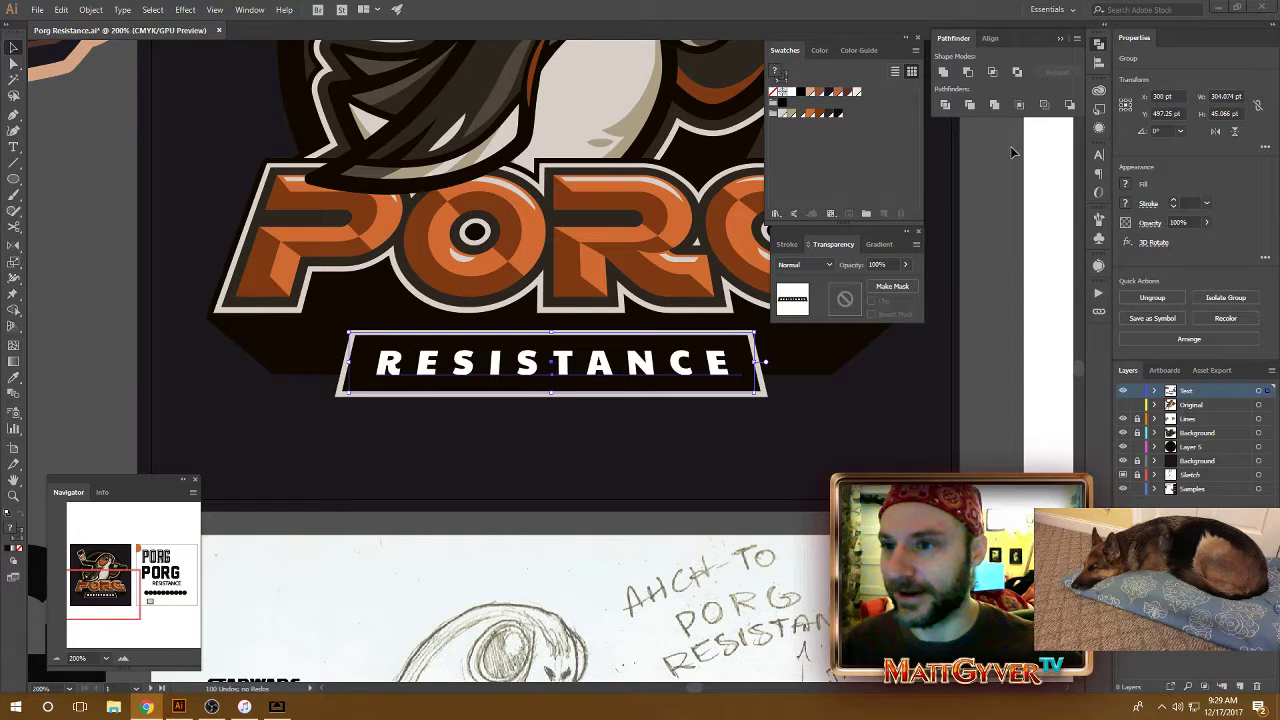
Examine how the PORG extrusion and the RESISTANCE bar sit together, up close and across the whole artboard
{"action": "left_click_drag", "start_coordinate": [633, 171], "coordinate": [500, 176]}
{"action": "left_click", "coordinate": [849, 365]}
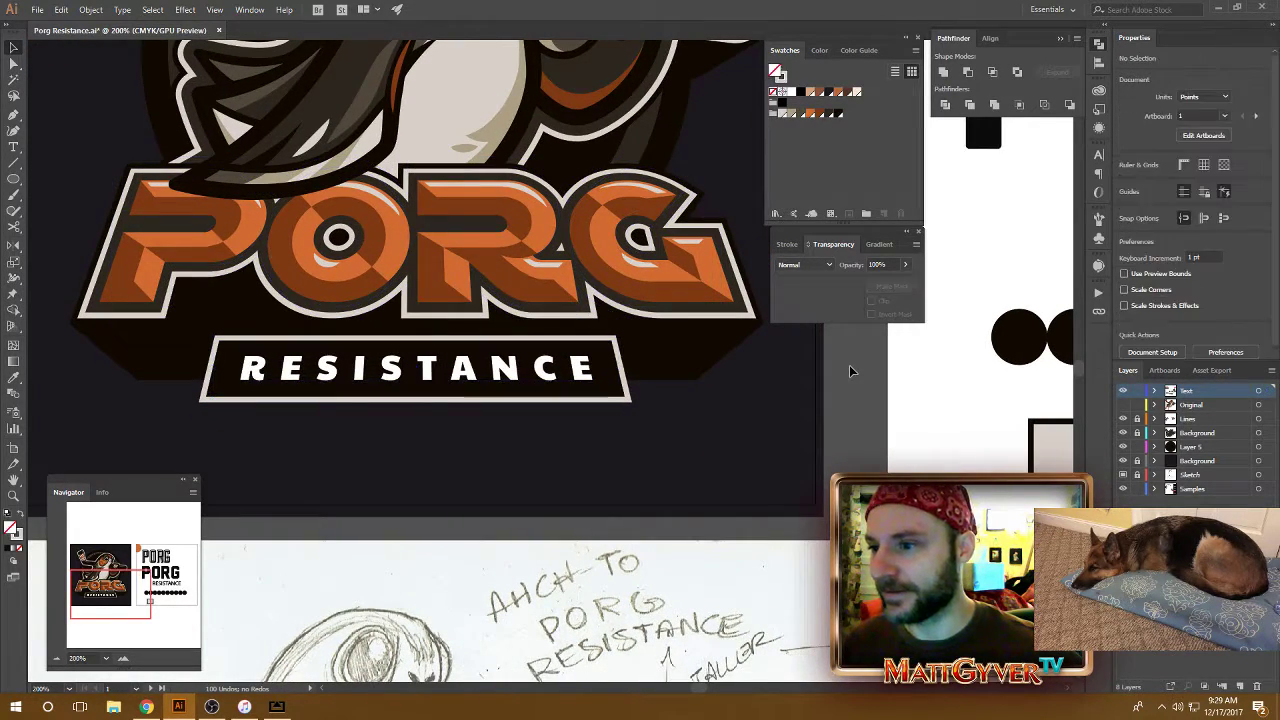
{"action": "left_click_drag", "start_coordinate": [846, 384], "coordinate": [842, 403]}
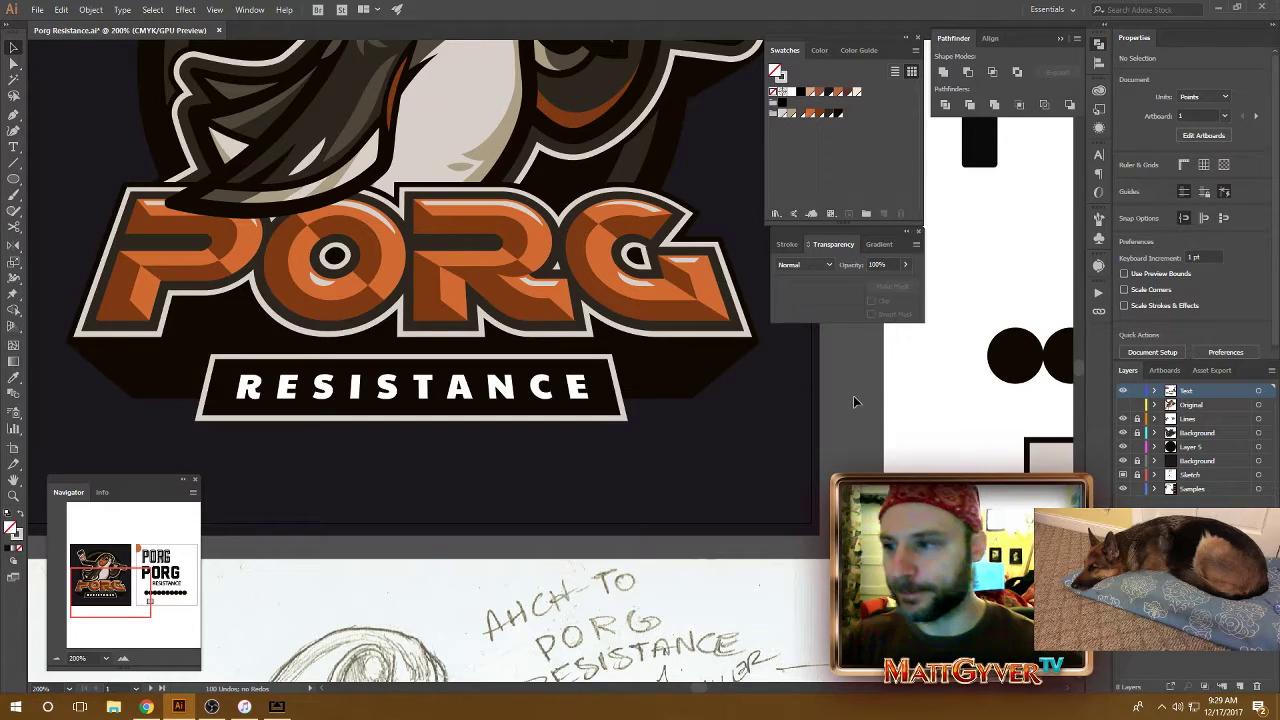
{"action": "key", "text": "ctrl+1"}
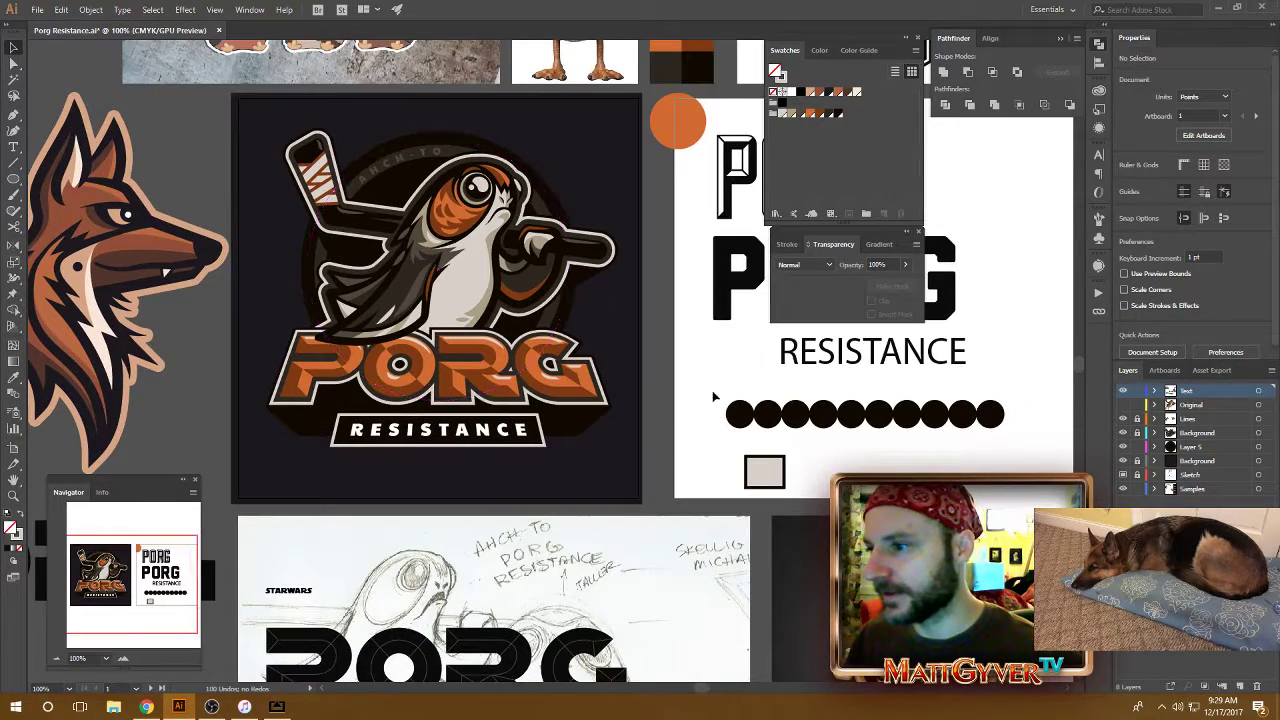
{"action": "scroll", "coordinate": [651, 401], "scroll_direction": "down", "scroll_amount": 1}
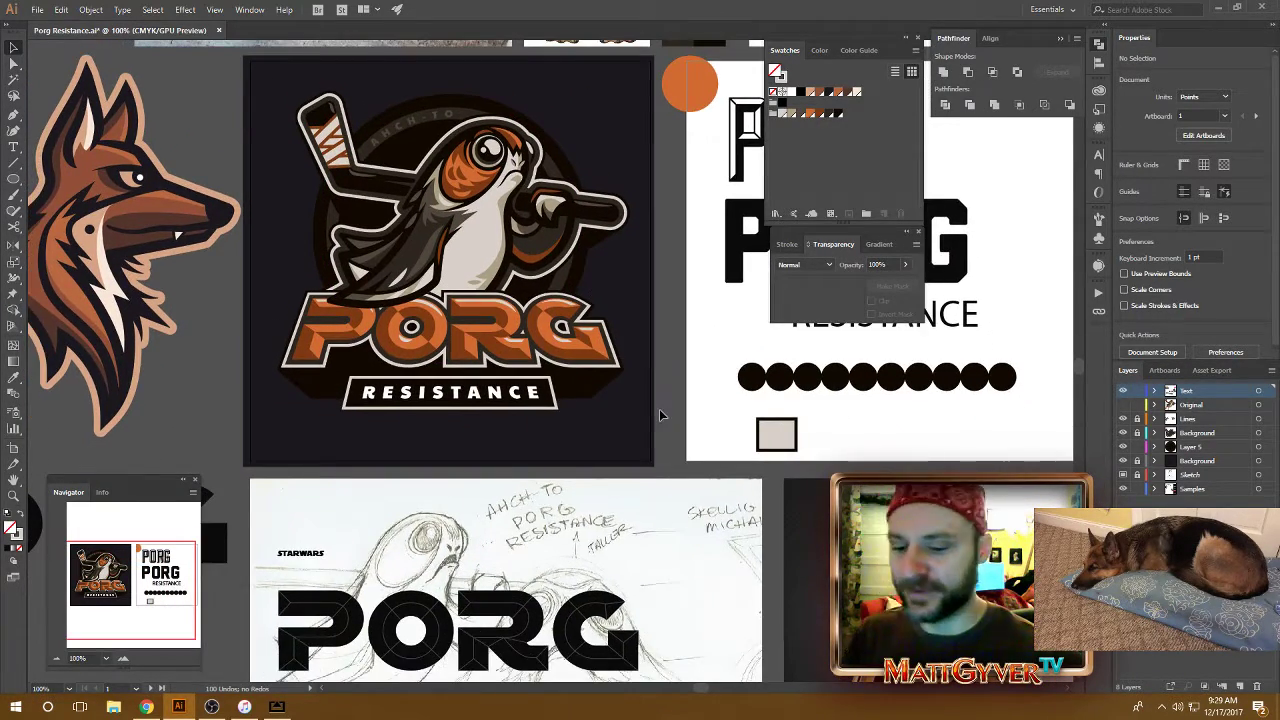
{"action": "scroll", "coordinate": [659, 409], "scroll_direction": "up", "scroll_amount": 2}
Unlock the Lines layer and the Background layer directly beneath it, keeping the RESISTANCE bar group selected
{"action": "left_click_drag", "start_coordinate": [601, 450], "coordinate": [704, 369]}
{"action": "left_click", "coordinate": [627, 360]}
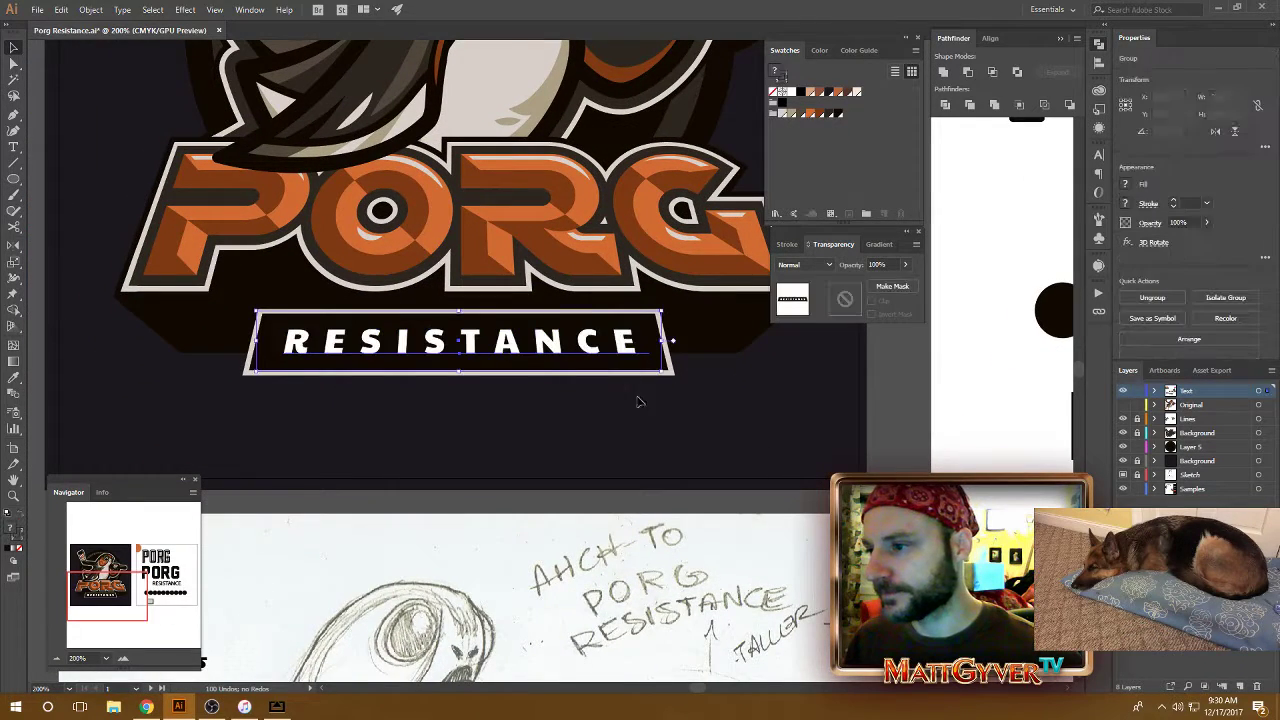
{"action": "left_click", "coordinate": [680, 409]}
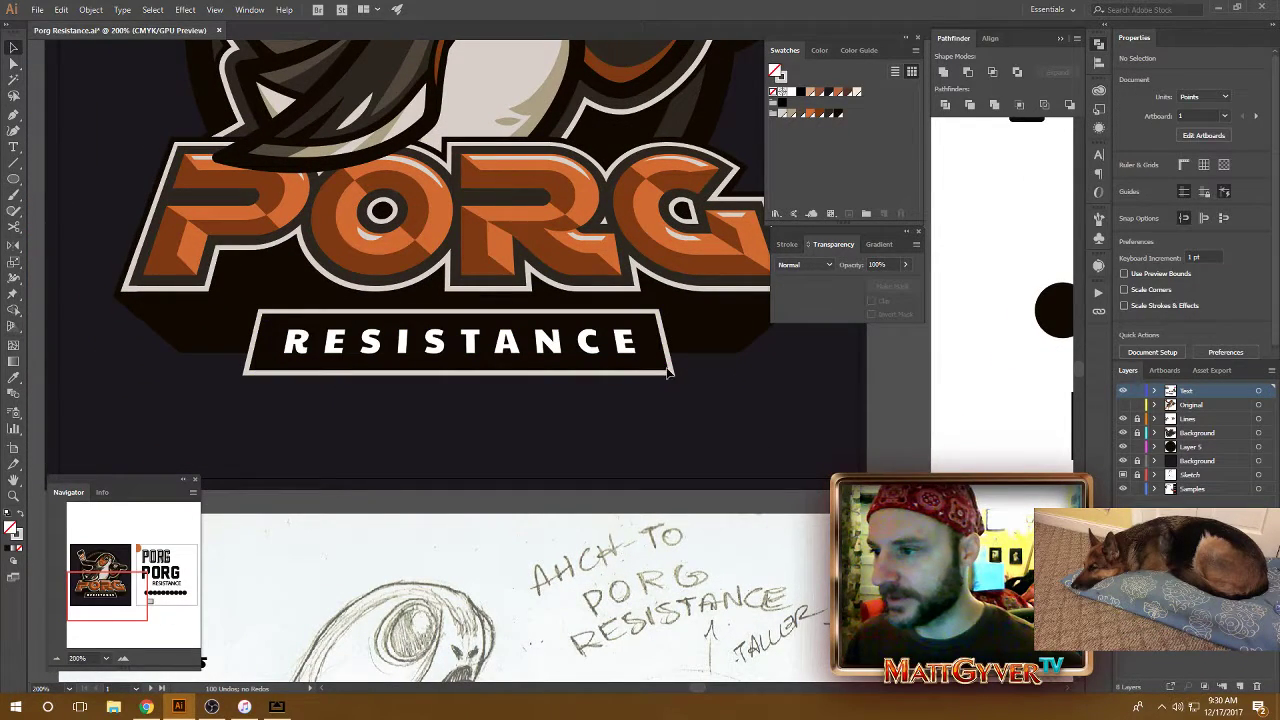
{"action": "left_click", "coordinate": [634, 337]}
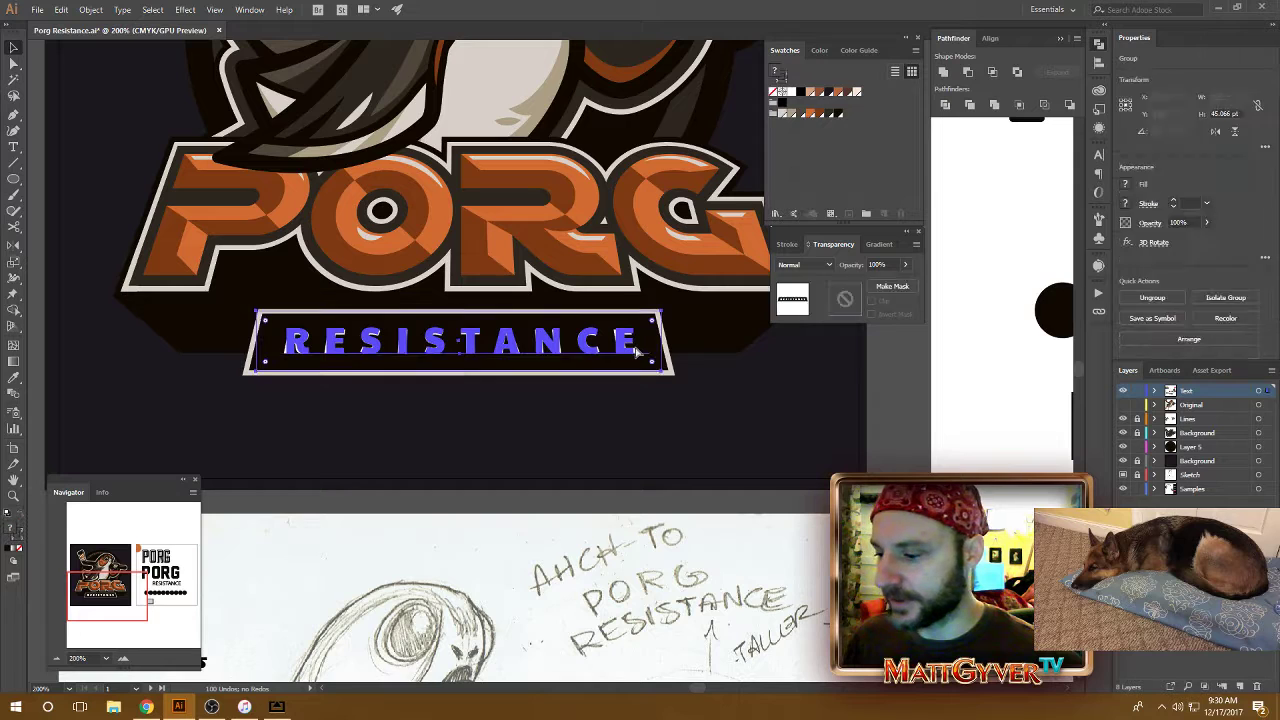
{"action": "left_click_drag", "start_coordinate": [634, 343], "coordinate": [663, 366]}
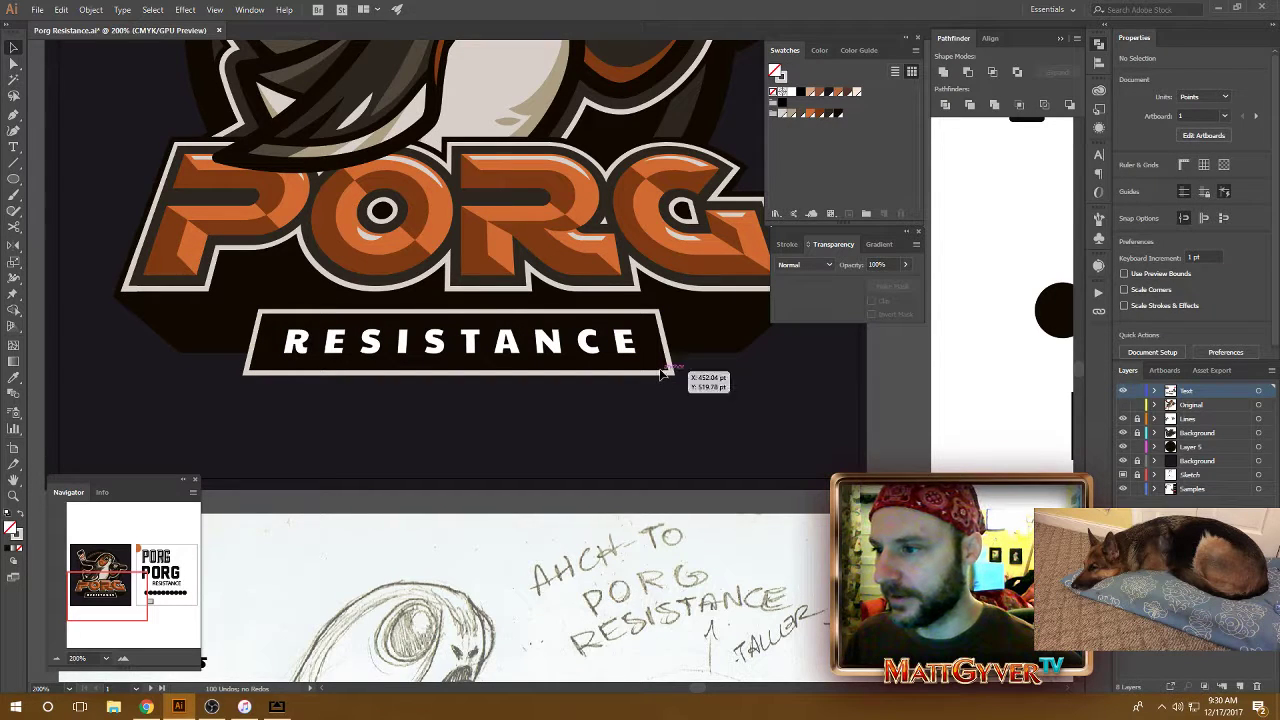
{"action": "left_click", "coordinate": [1136, 418]}
{"action": "left_click", "coordinate": [1137, 432]}
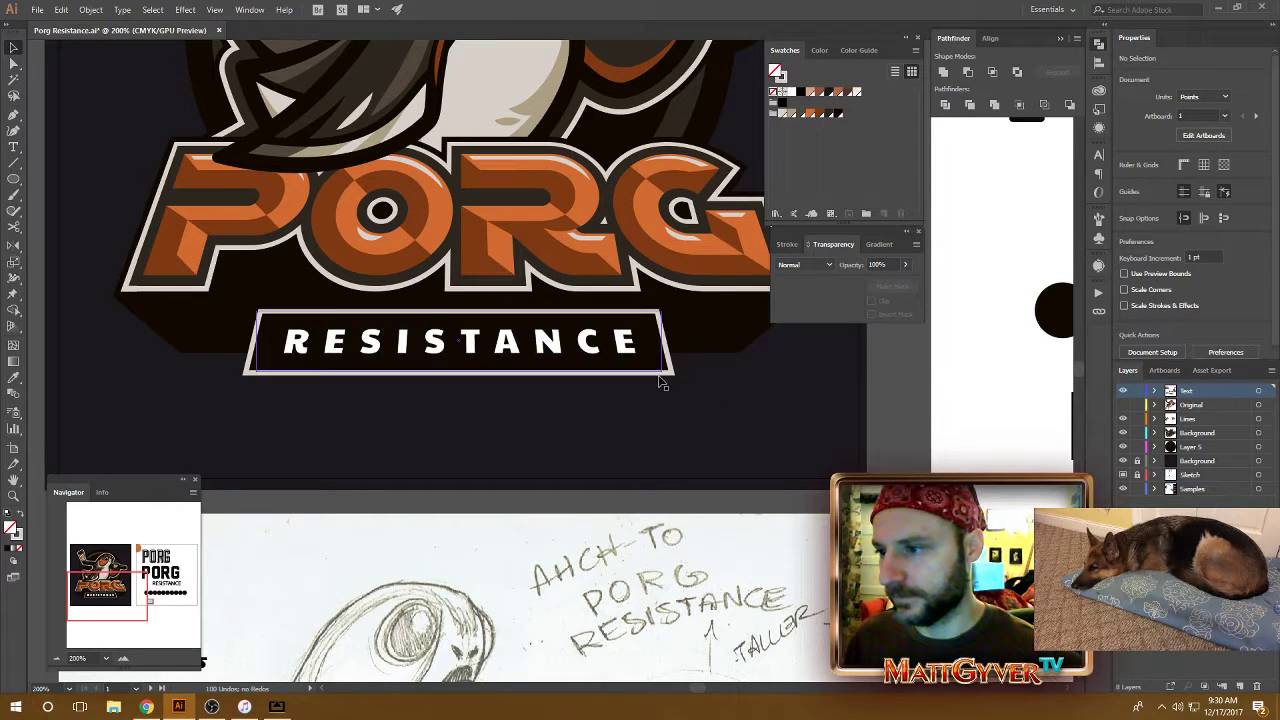
{"action": "left_click_drag", "start_coordinate": [657, 371], "coordinate": [660, 376]}
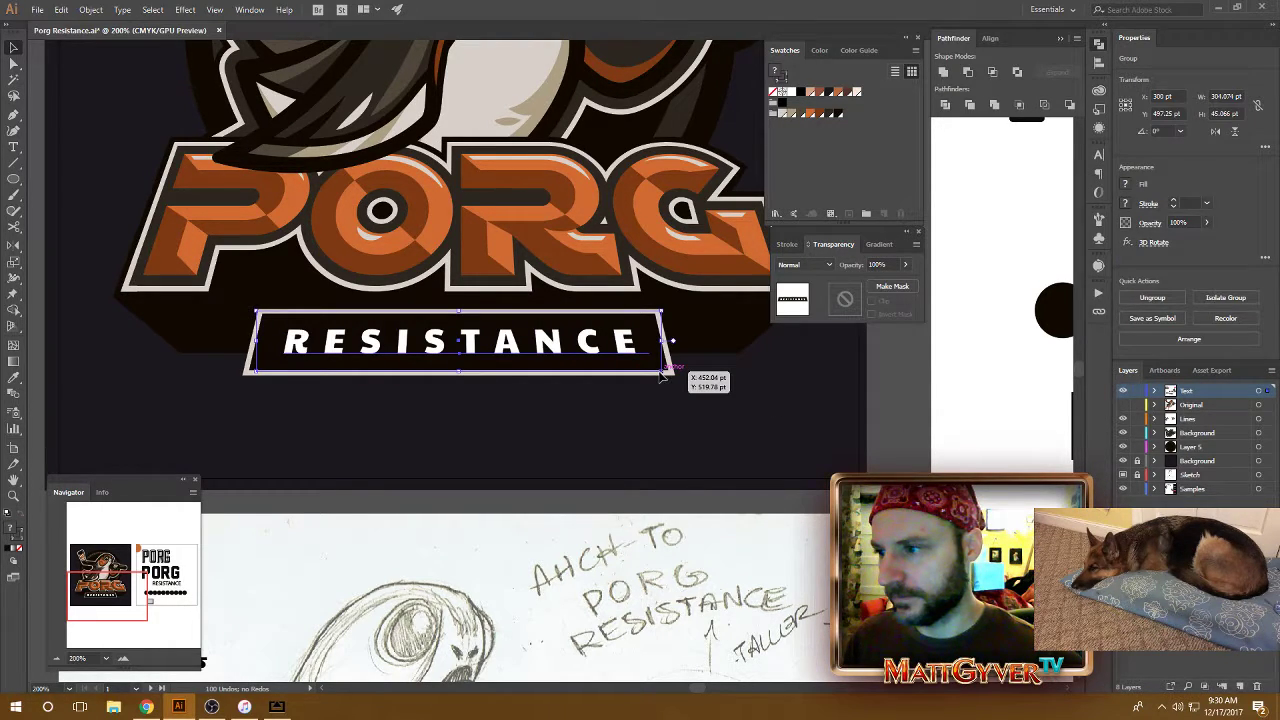
Copy the black rectangle with the 4 pt stroke from the RESISTANCE group and paste it in place outside the group, in front of the lettering
{"action": "double_click", "coordinate": [651, 366]}
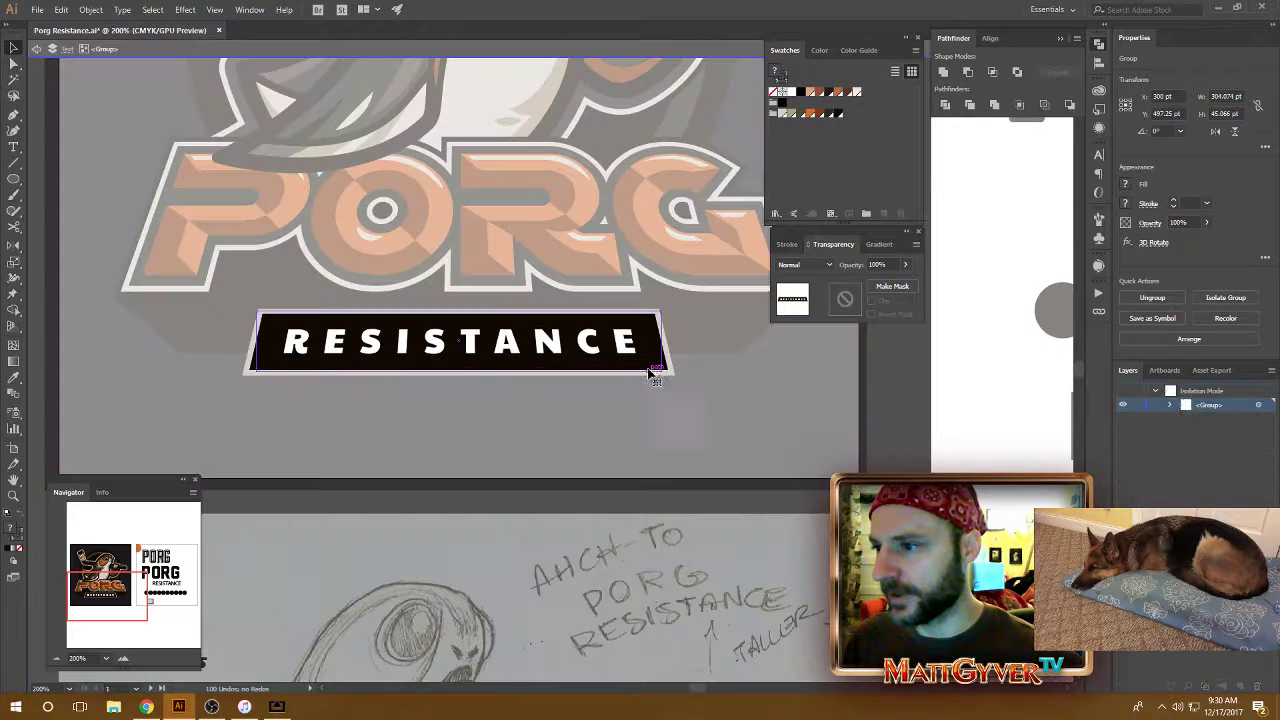
{"action": "double_click", "coordinate": [631, 345]}
{"action": "key", "text": "Escape"}
{"action": "left_click", "coordinate": [634, 340]}
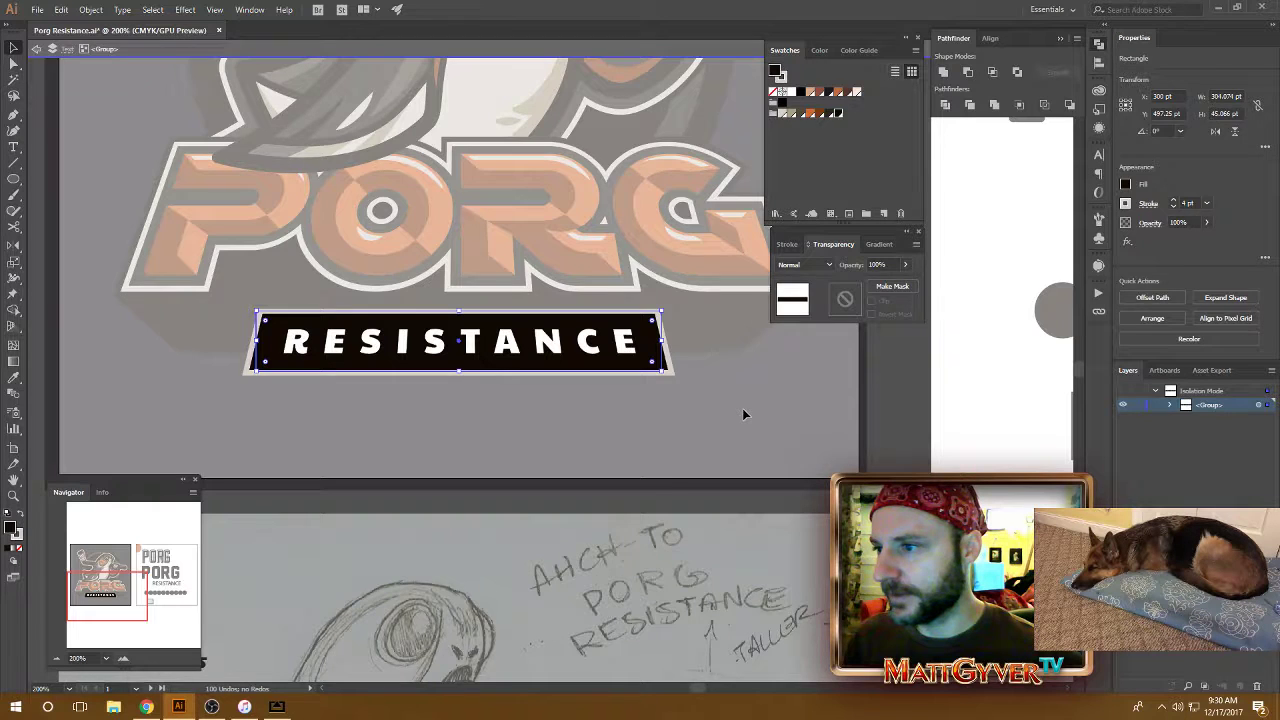
{"action": "key", "text": "Escape"}
{"action": "key", "text": "ctrl+shift+bracketright"}
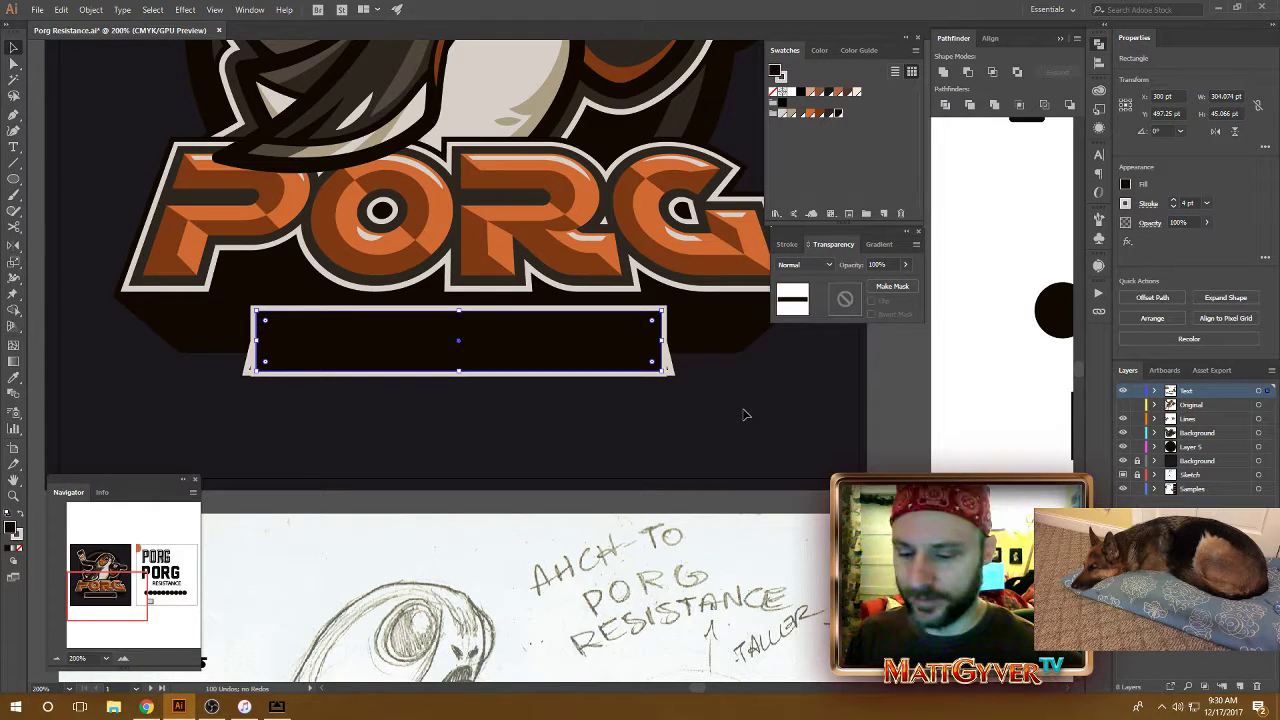